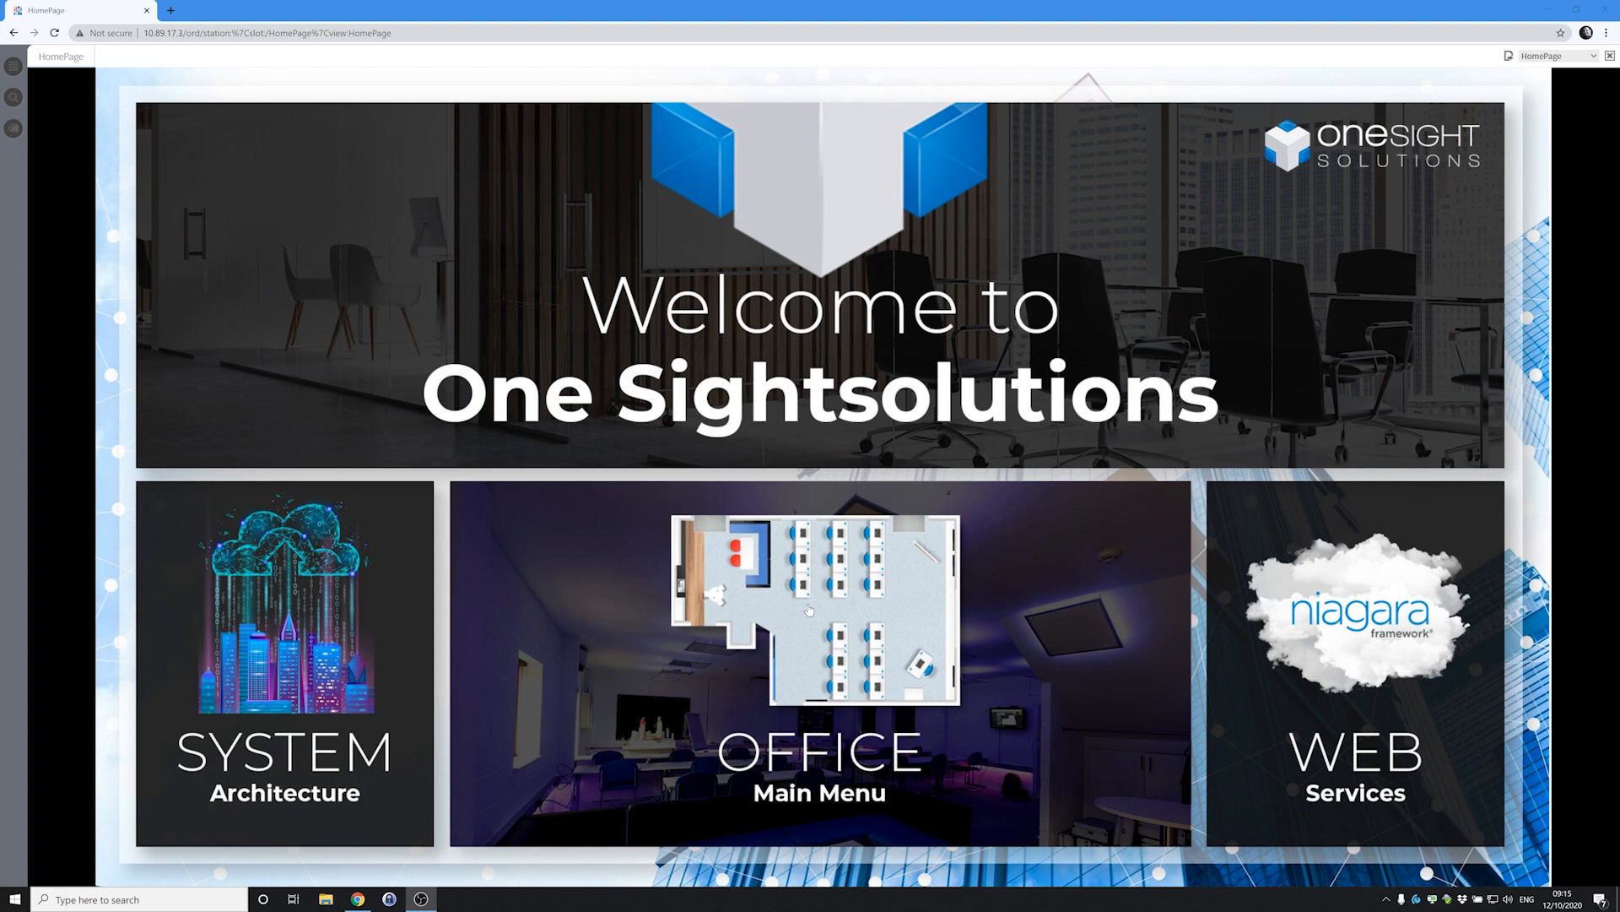
# Open the National Grid energy pie chart showing renewables at 21.7 % and others at 78.2 %.
pyautogui.click(809, 609)
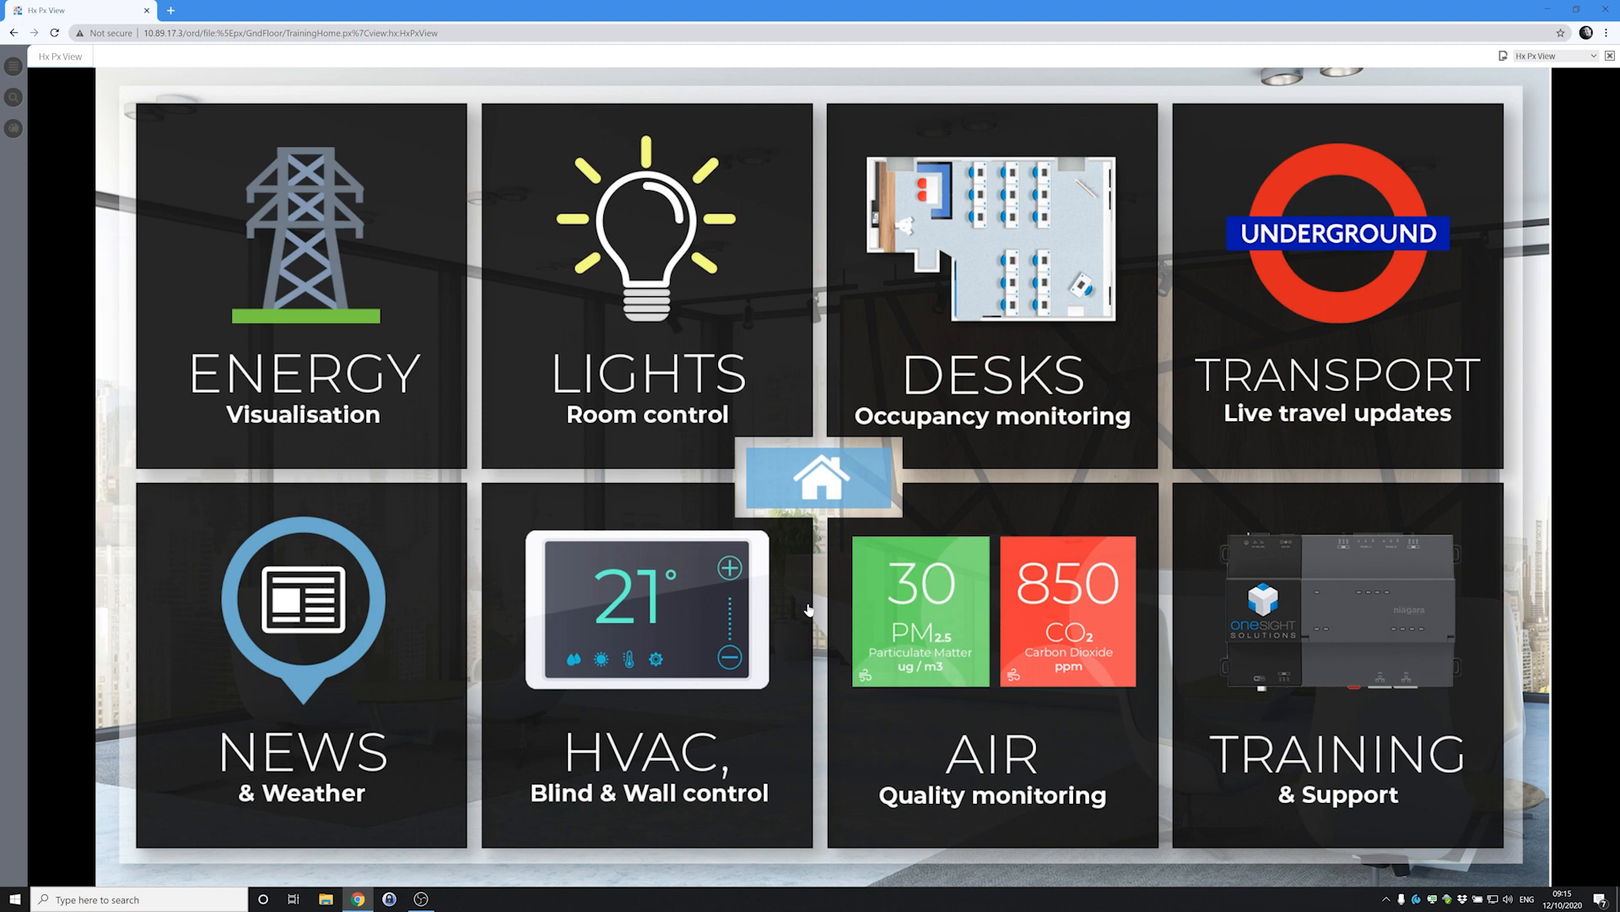
pyautogui.click(303, 330)
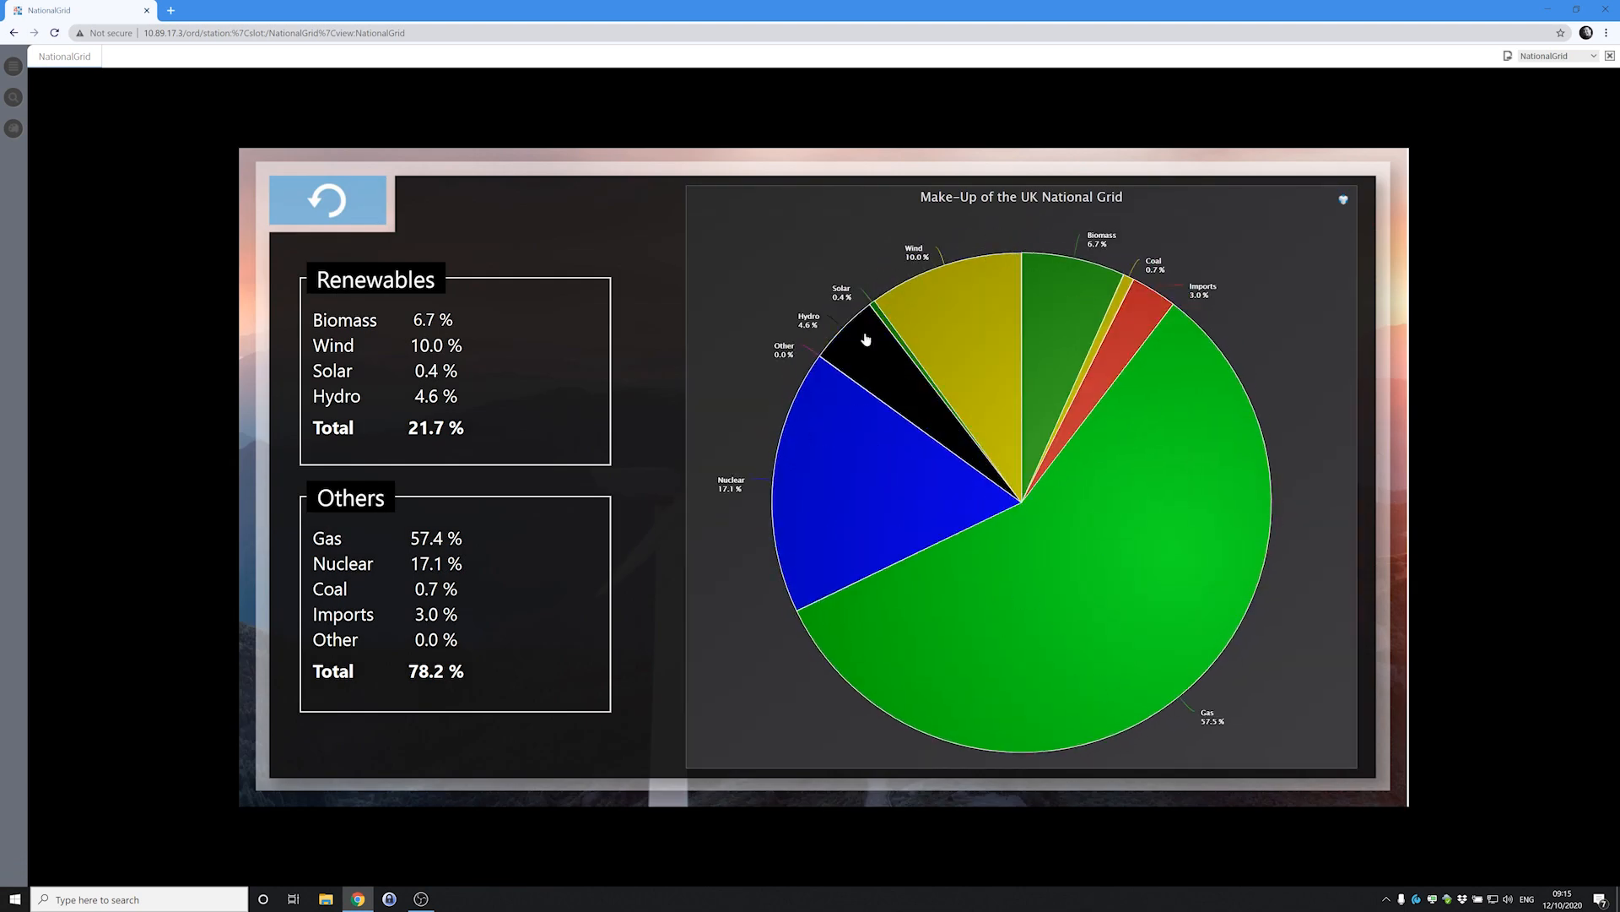
pyautogui.moveTo(1097, 365)
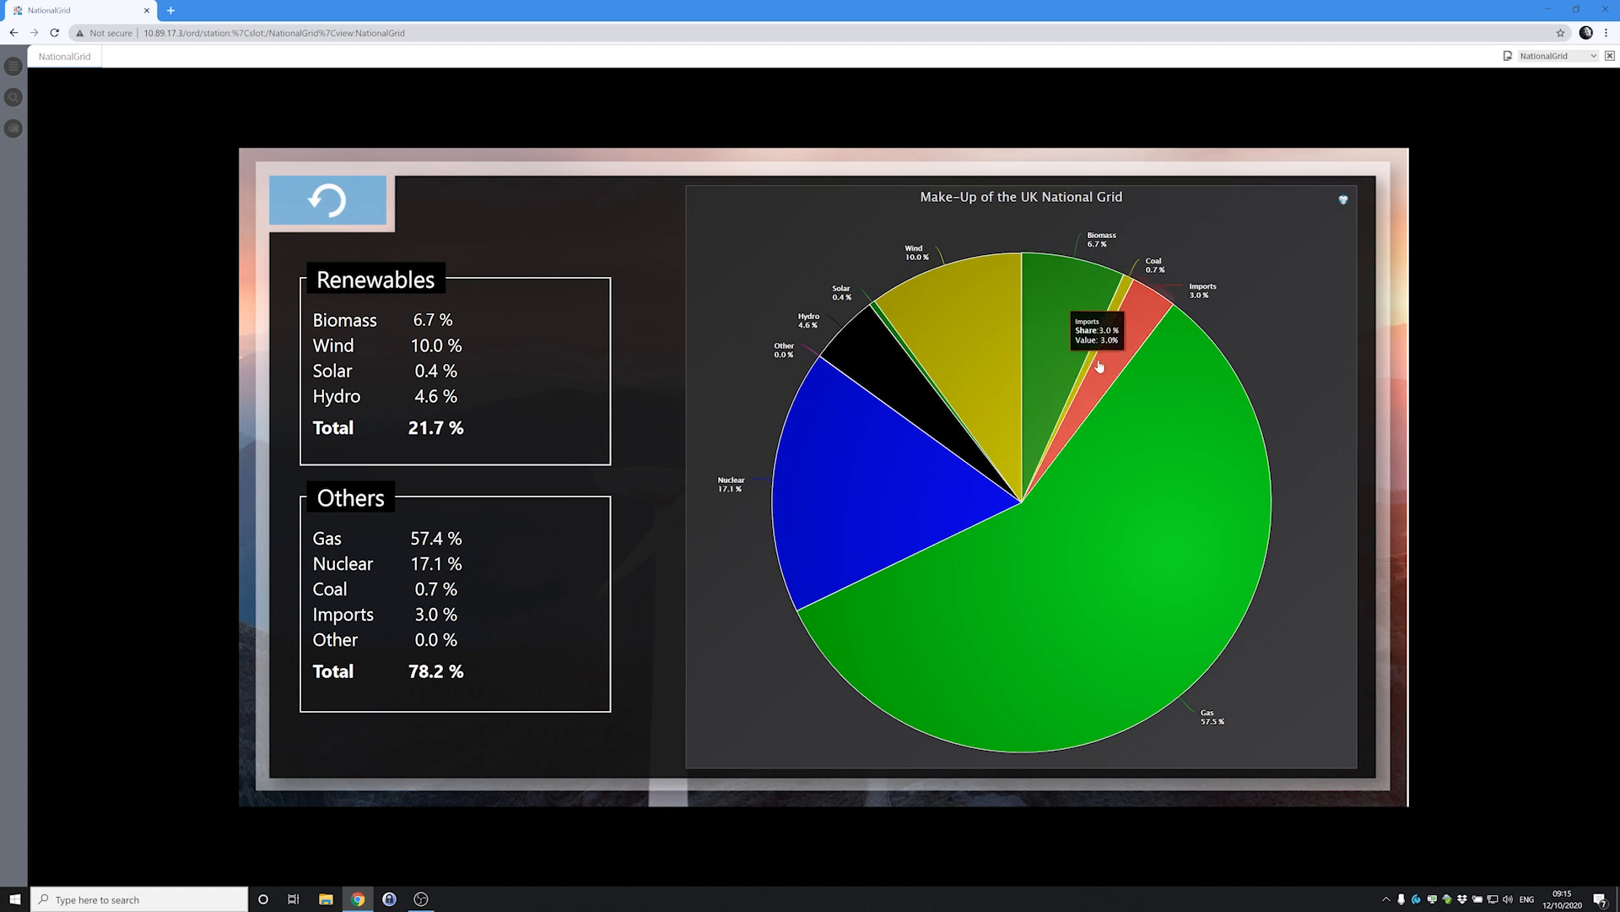
pyautogui.moveTo(1155, 395)
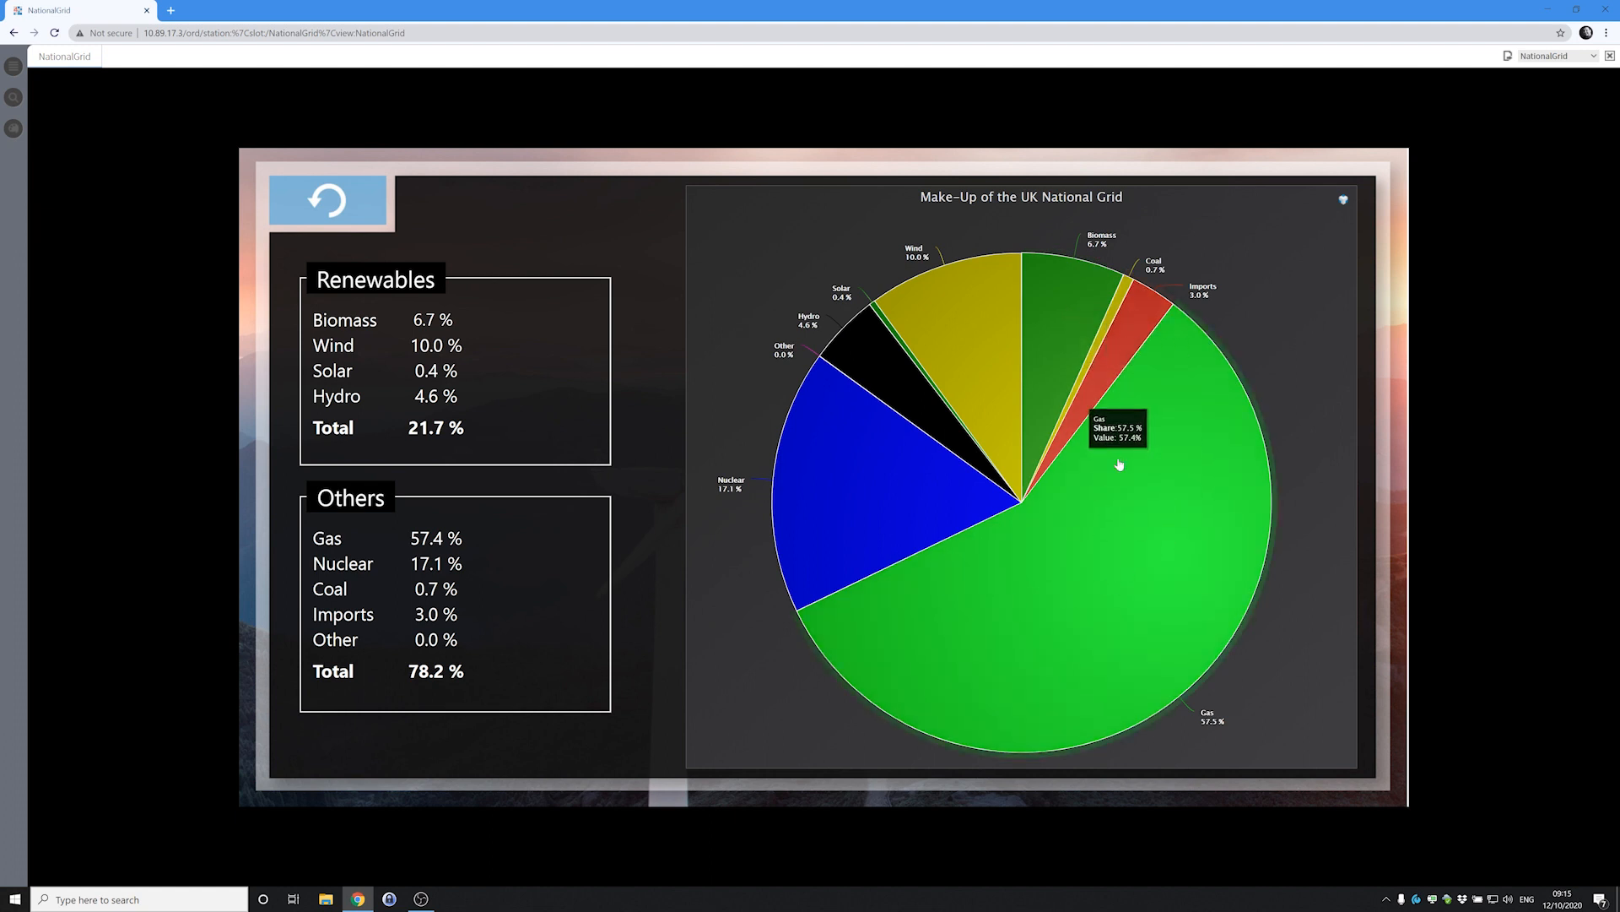
pyautogui.moveTo(888, 382)
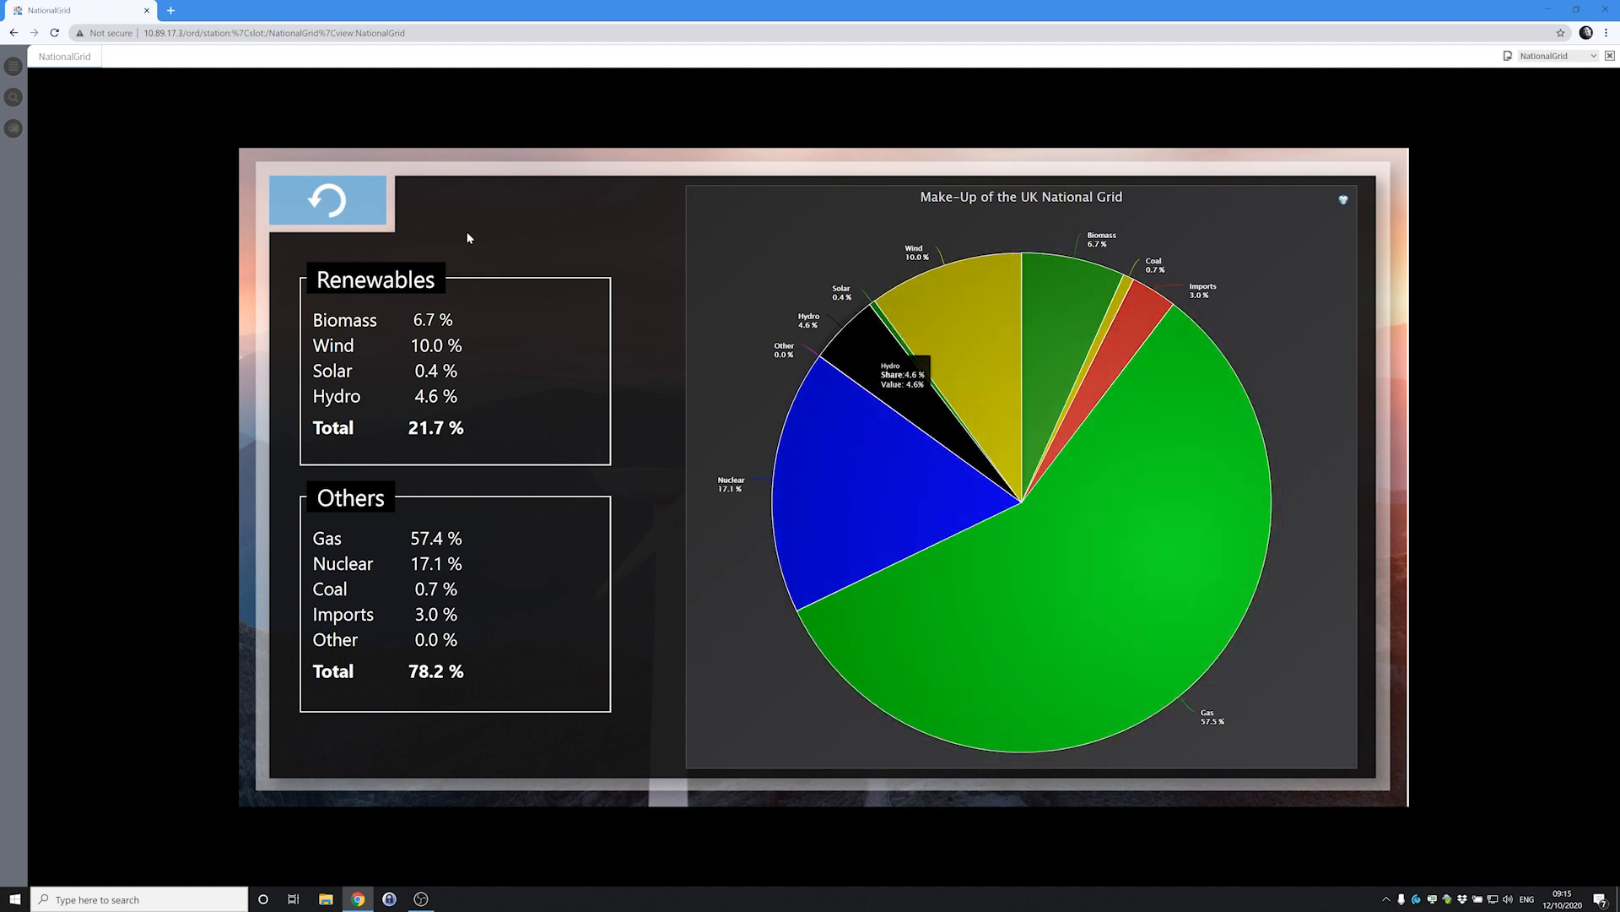
# View the TfL Underground line statuses, then the car park availability for 17 LUL stations.
pyautogui.click(329, 203)
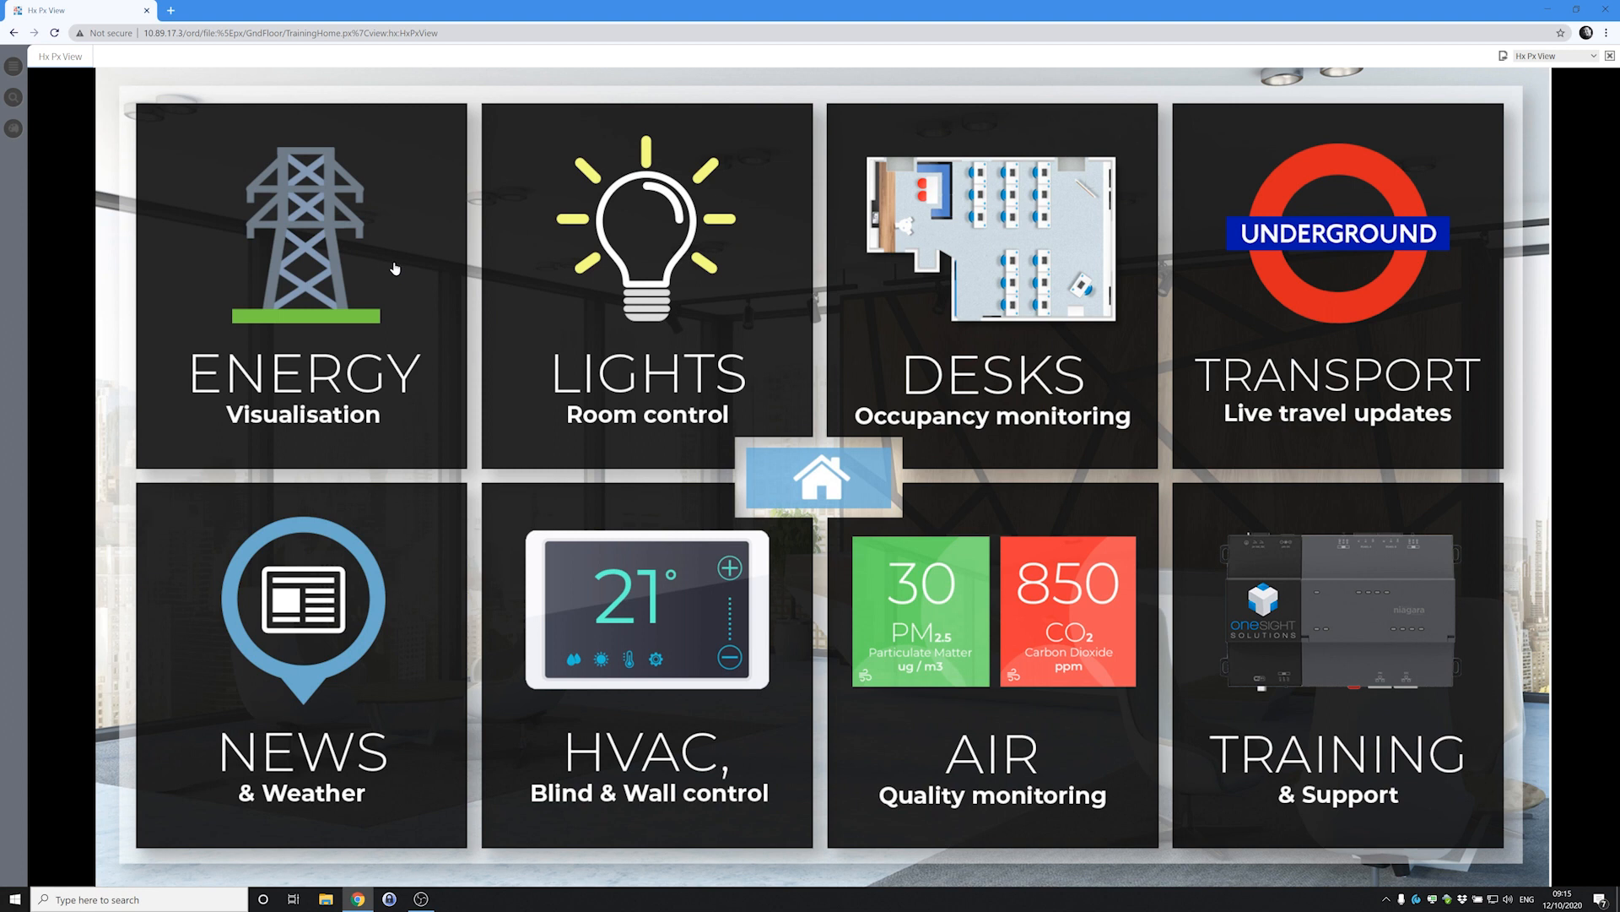
pyautogui.click(1341, 282)
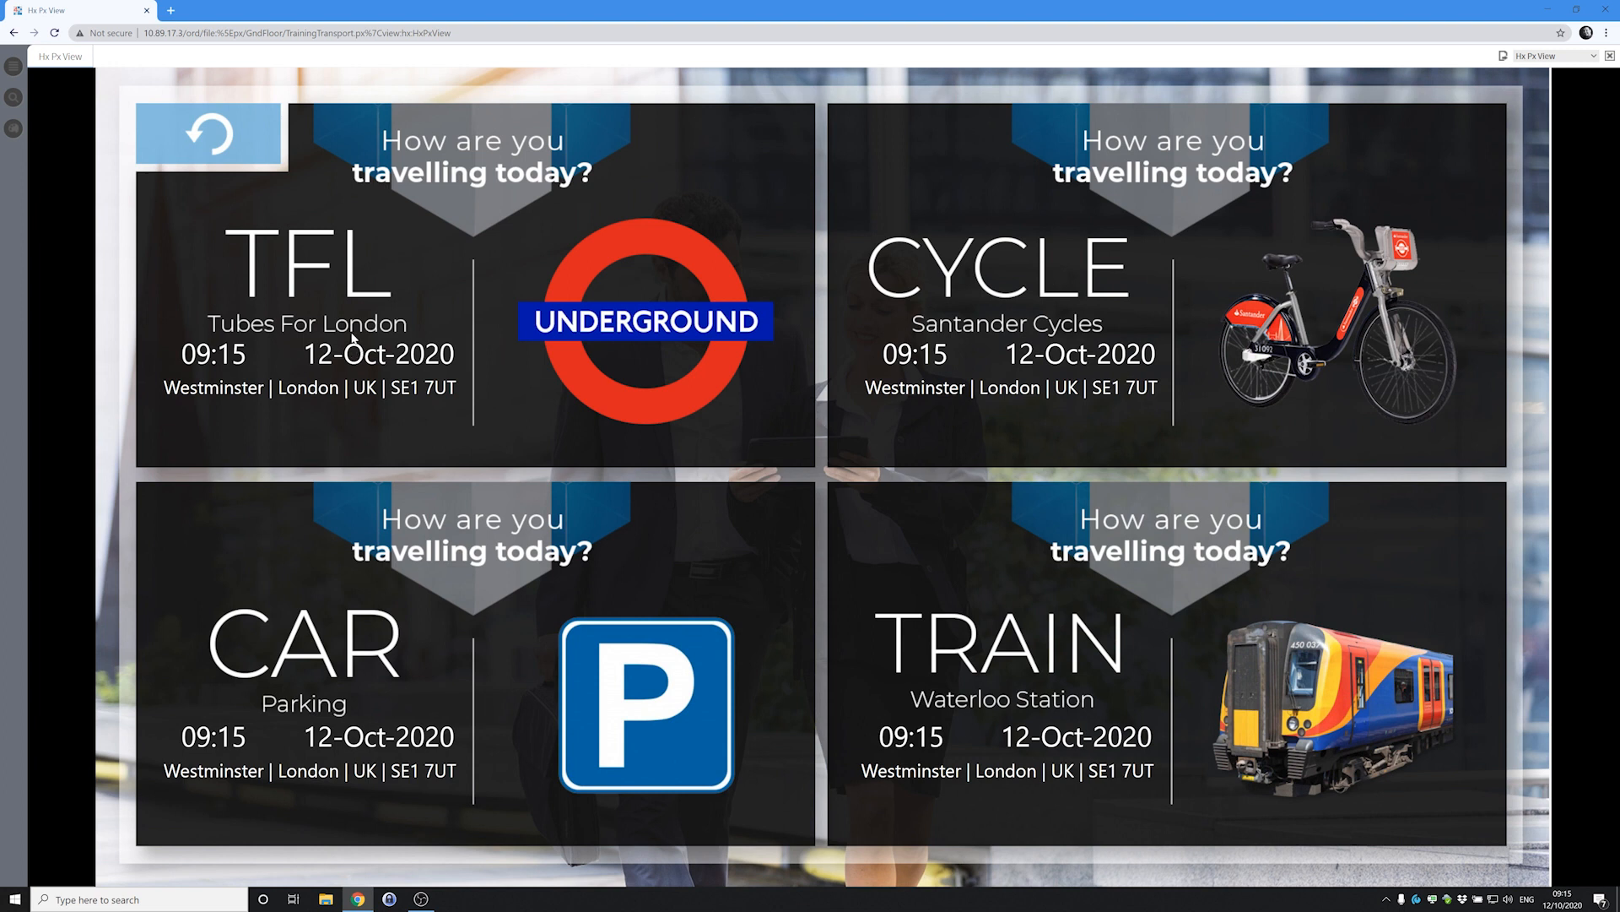
pyautogui.click(379, 326)
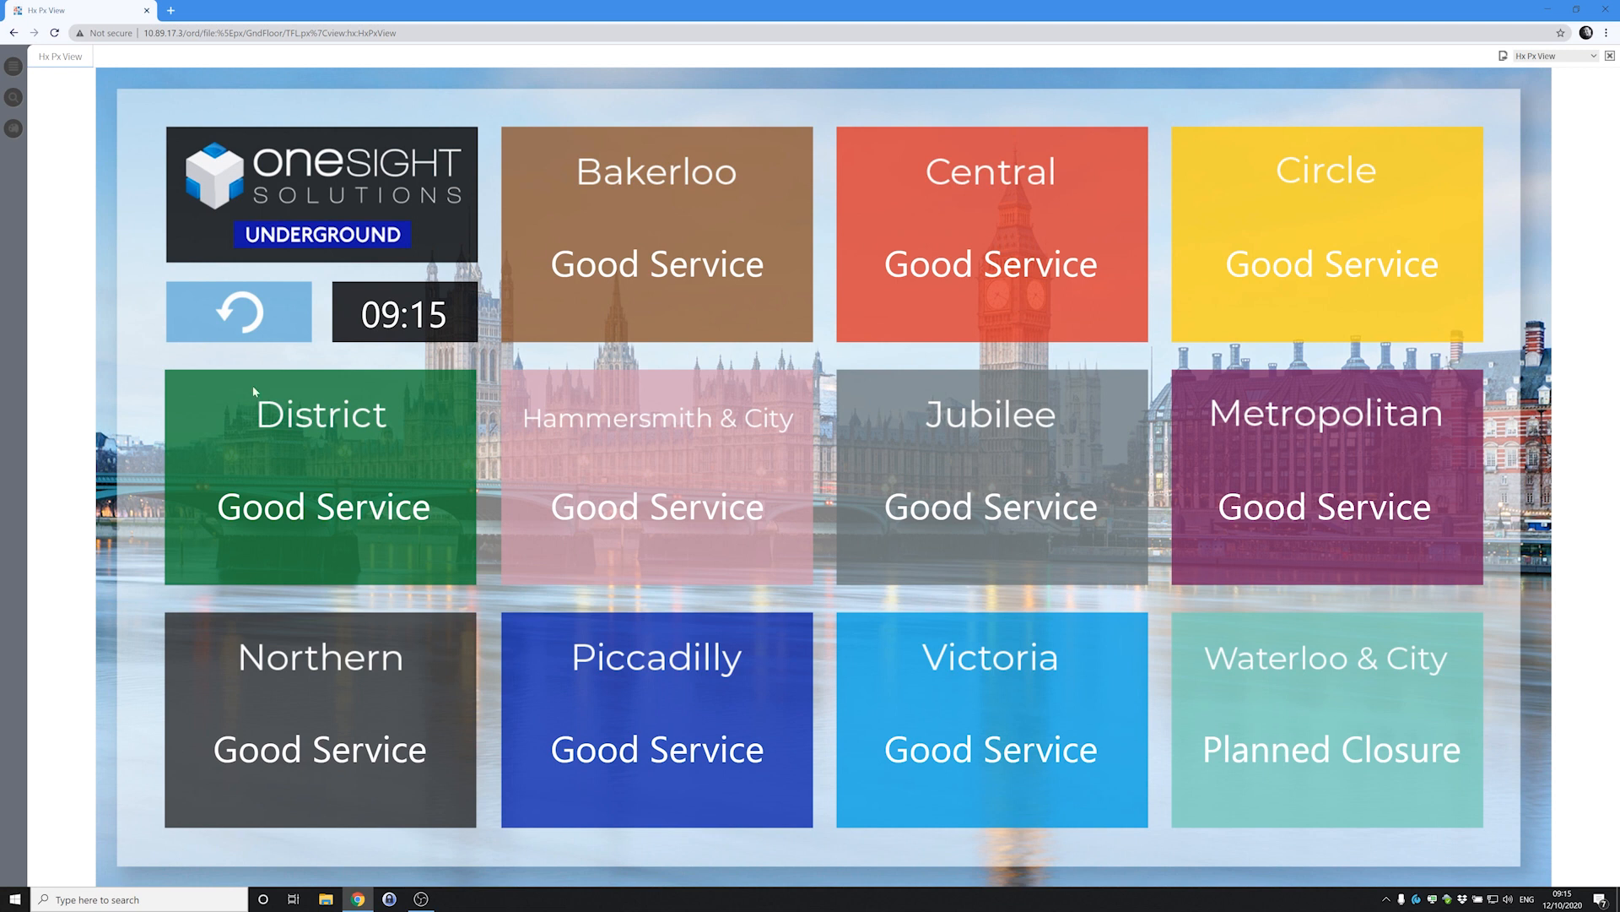
pyautogui.click(253, 319)
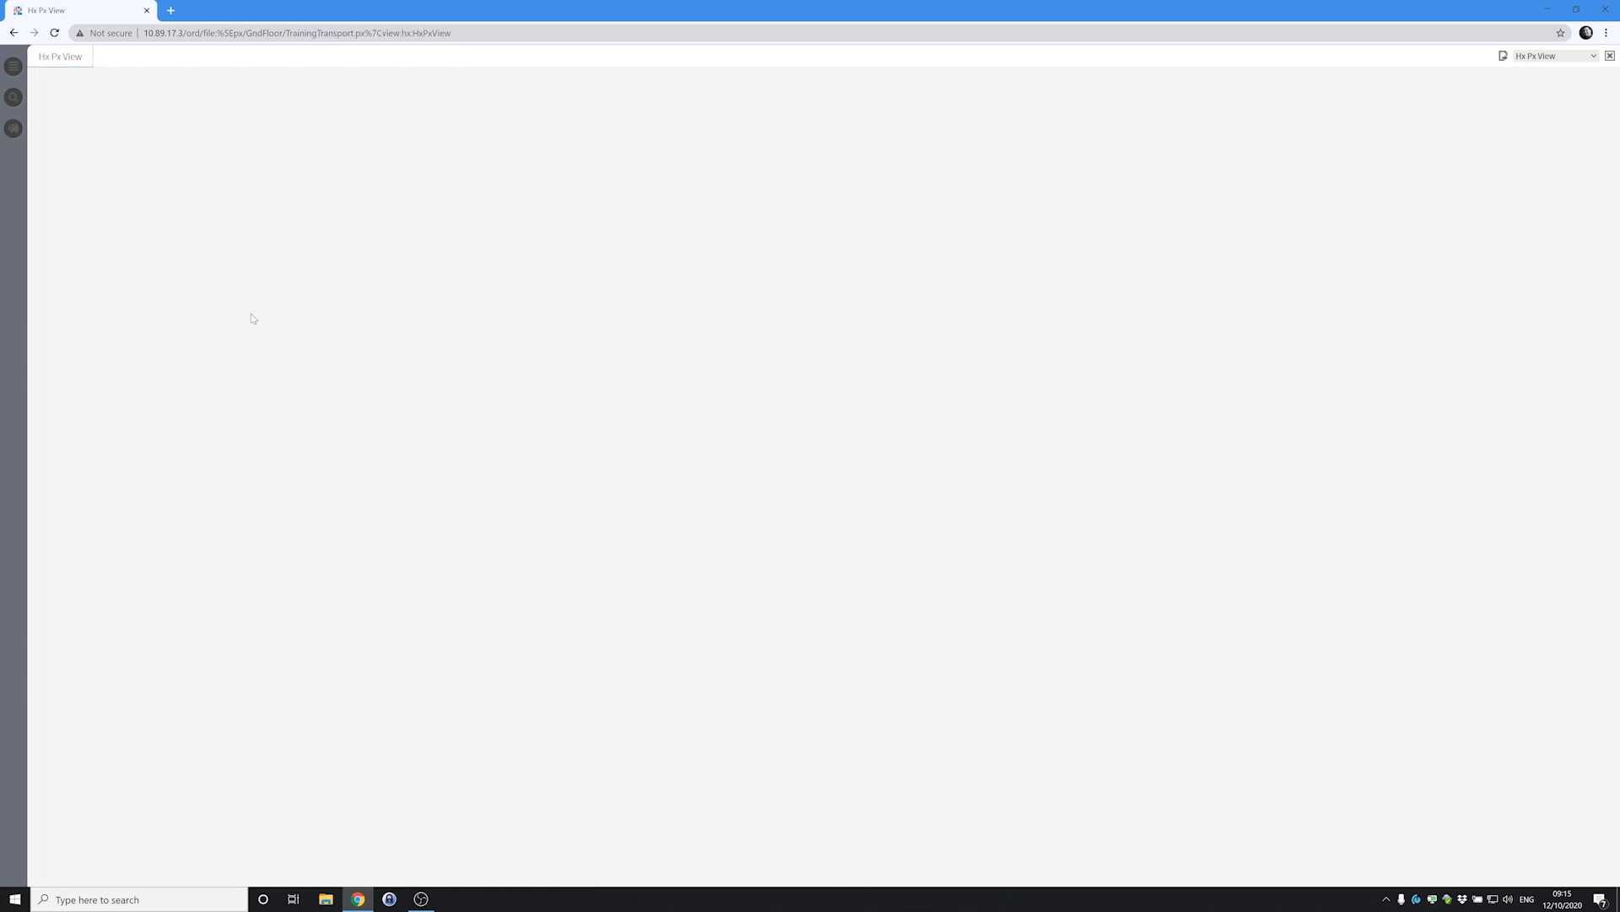
pyautogui.click(378, 645)
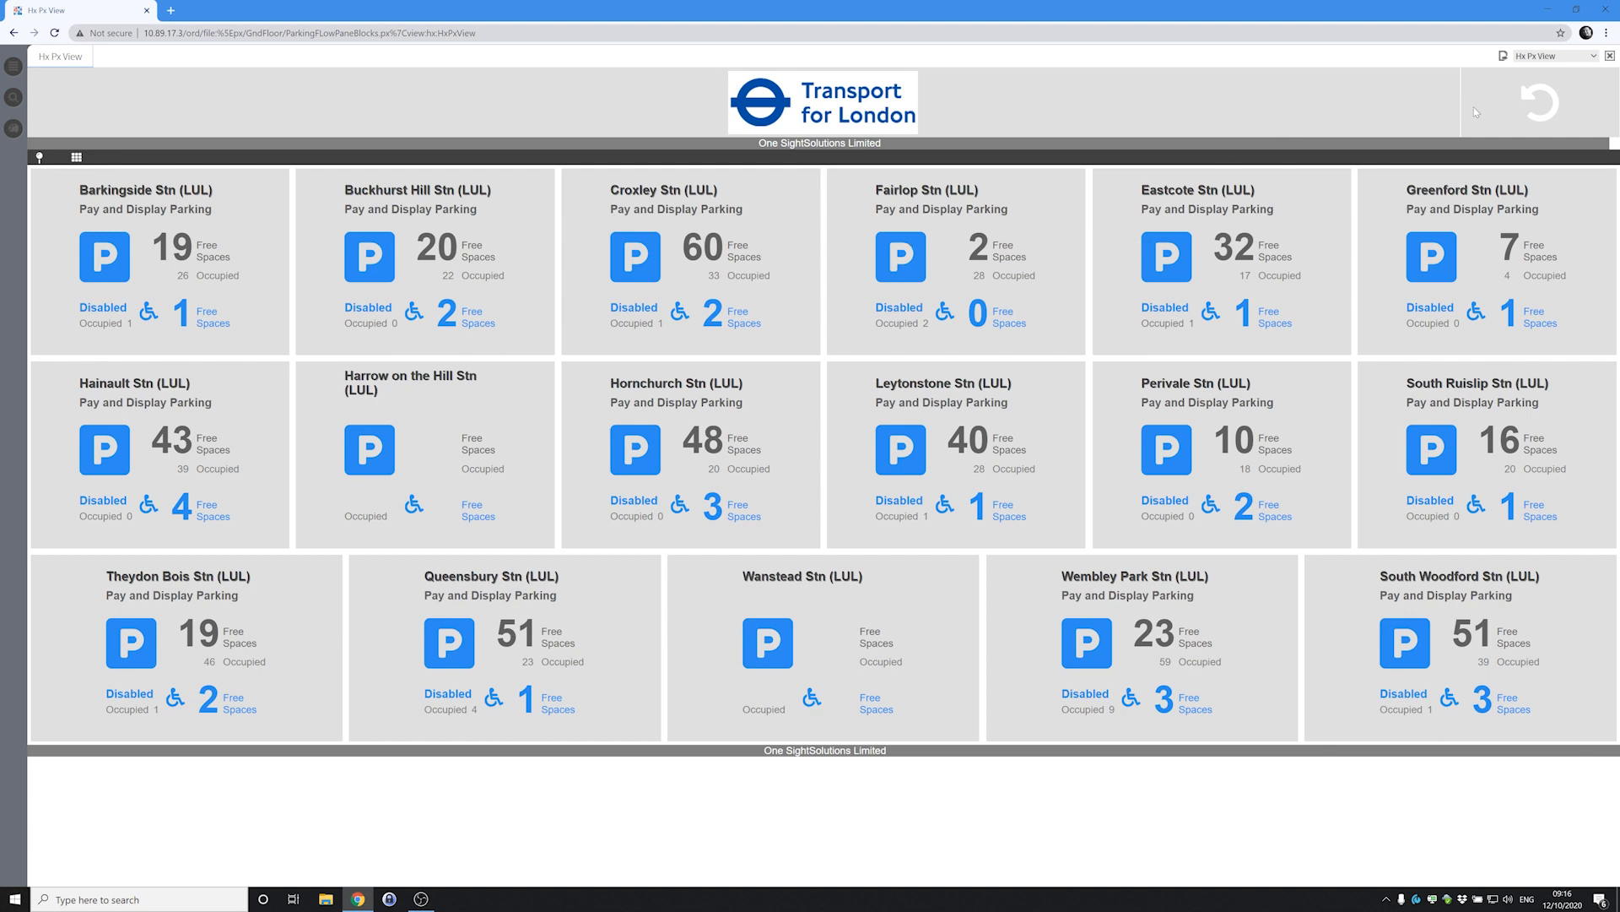
# Browse Santander cycle docking availability and Waterloo train departures, then return to the home tiles.
pyautogui.click(1542, 105)
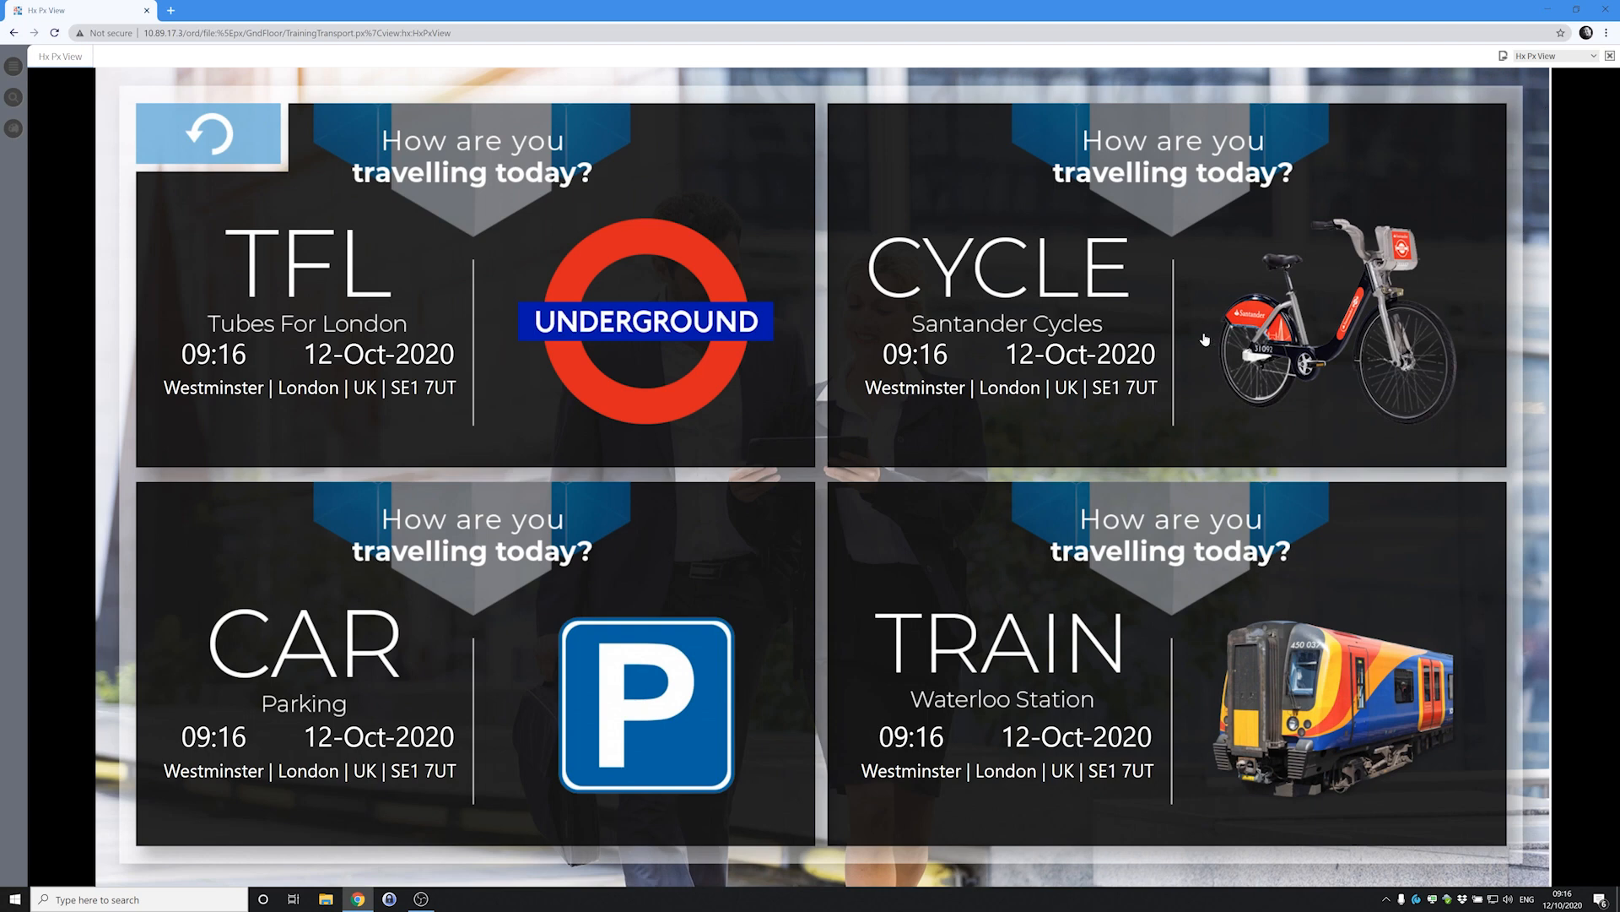
pyautogui.click(1140, 312)
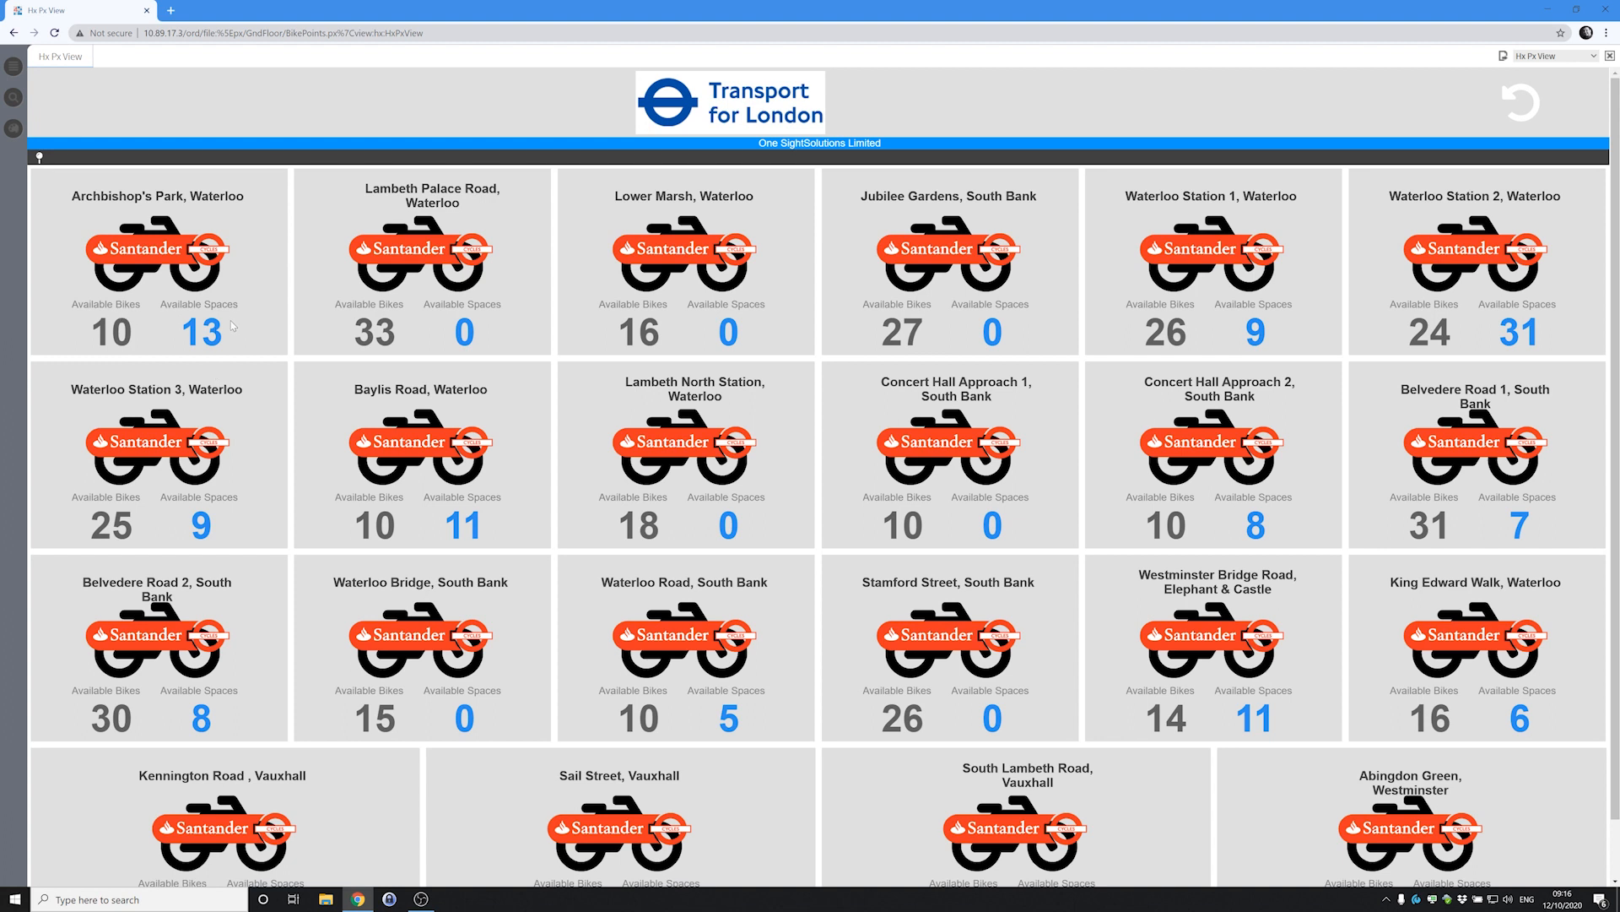
pyautogui.click(1530, 110)
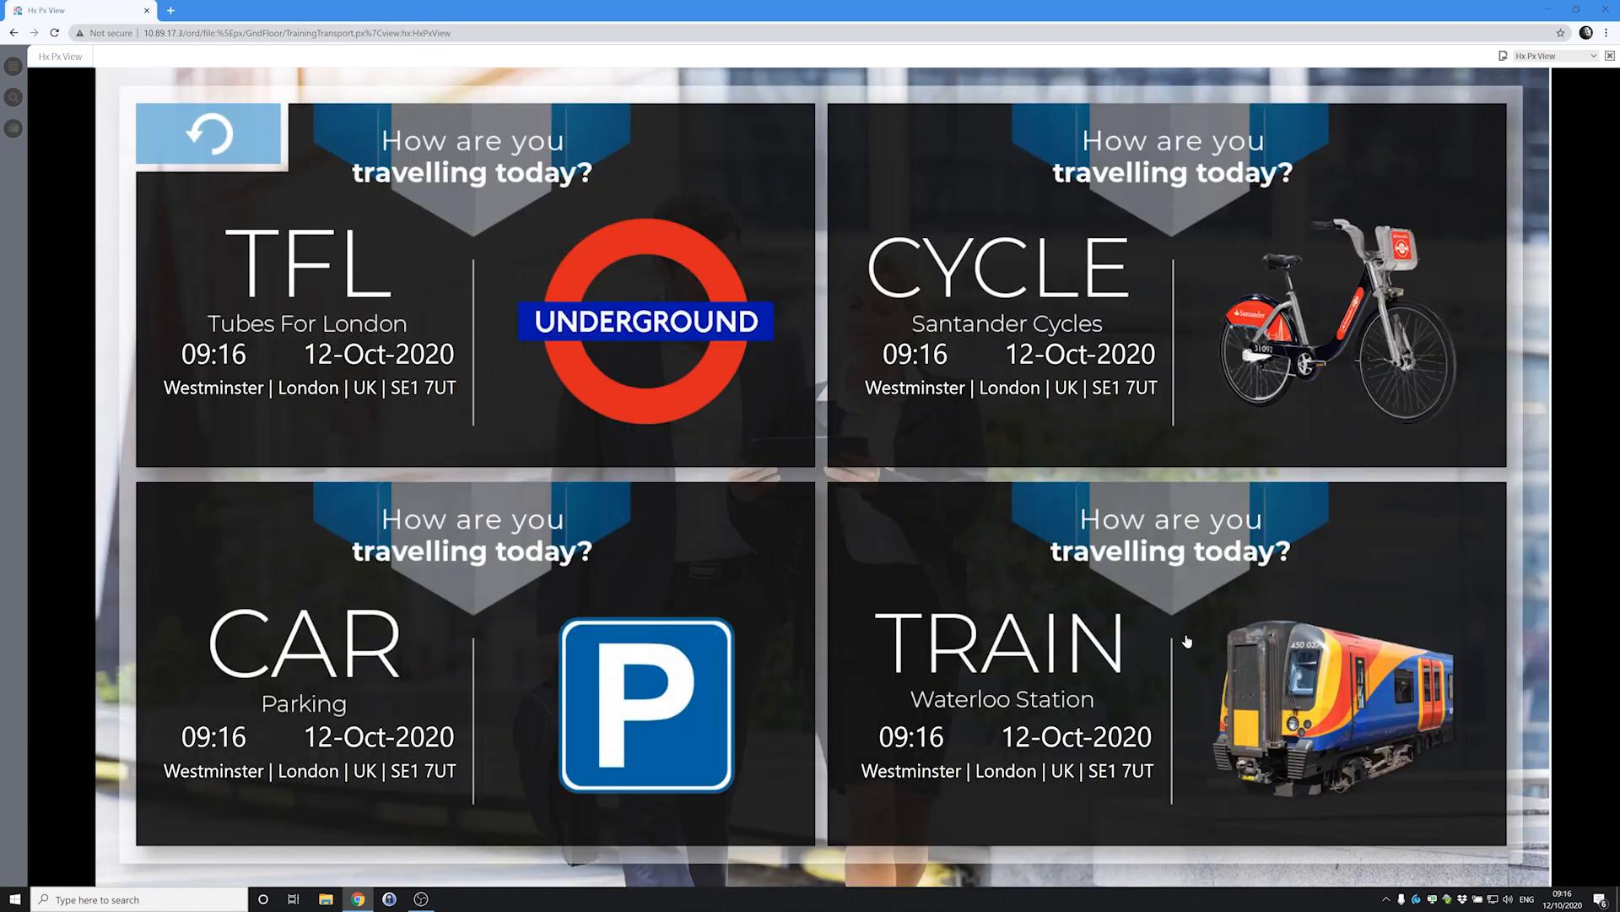
pyautogui.click(1142, 662)
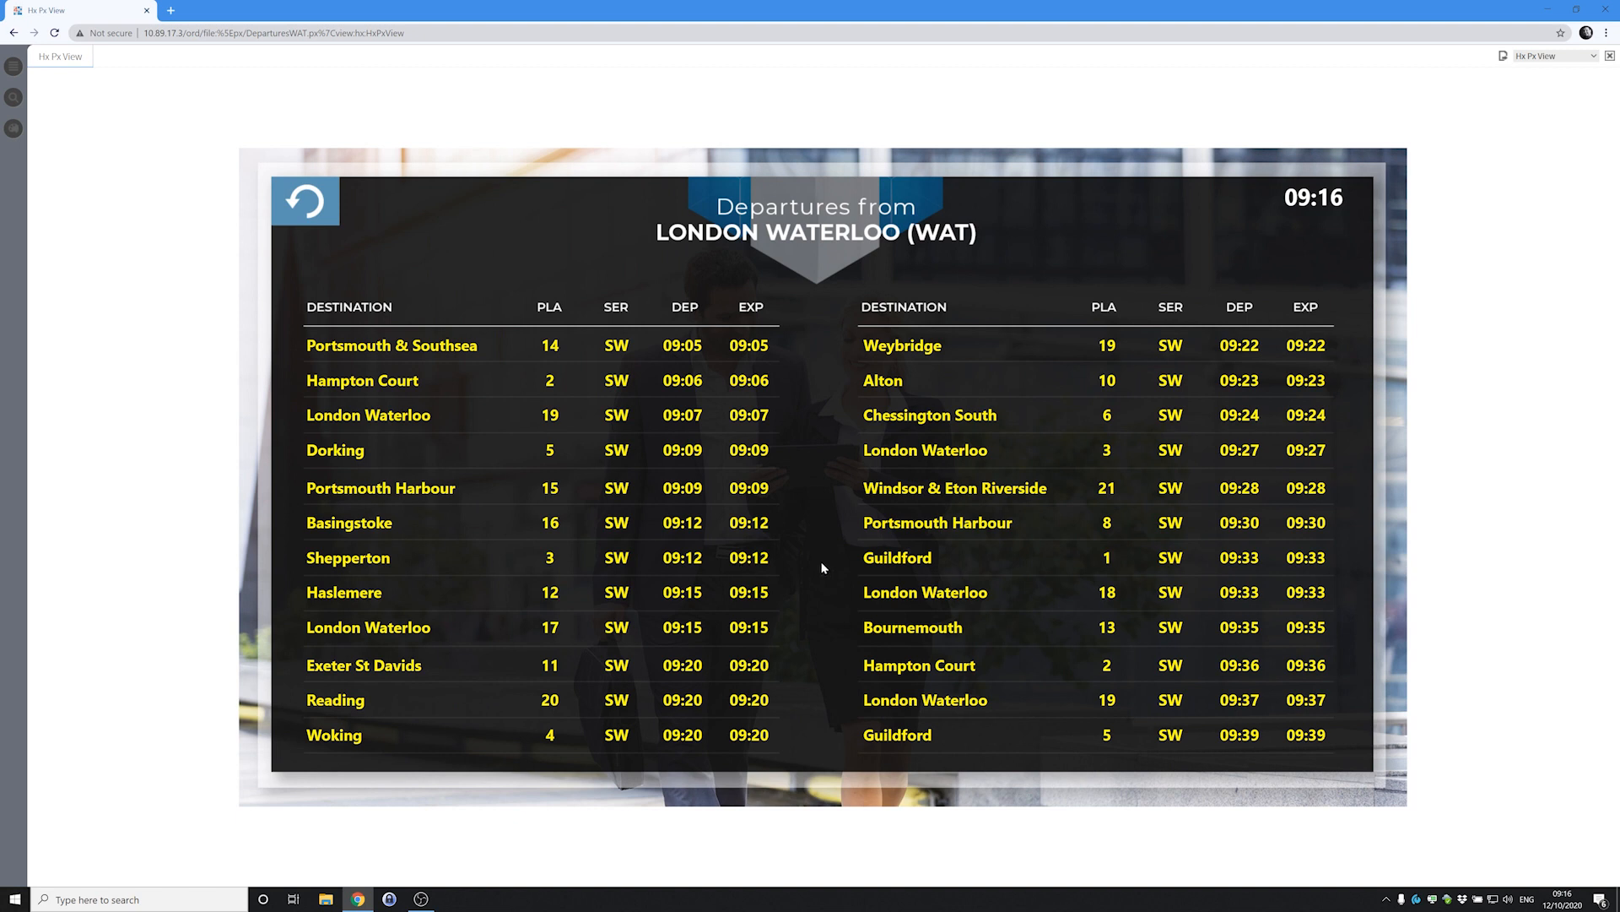
pyautogui.click(309, 206)
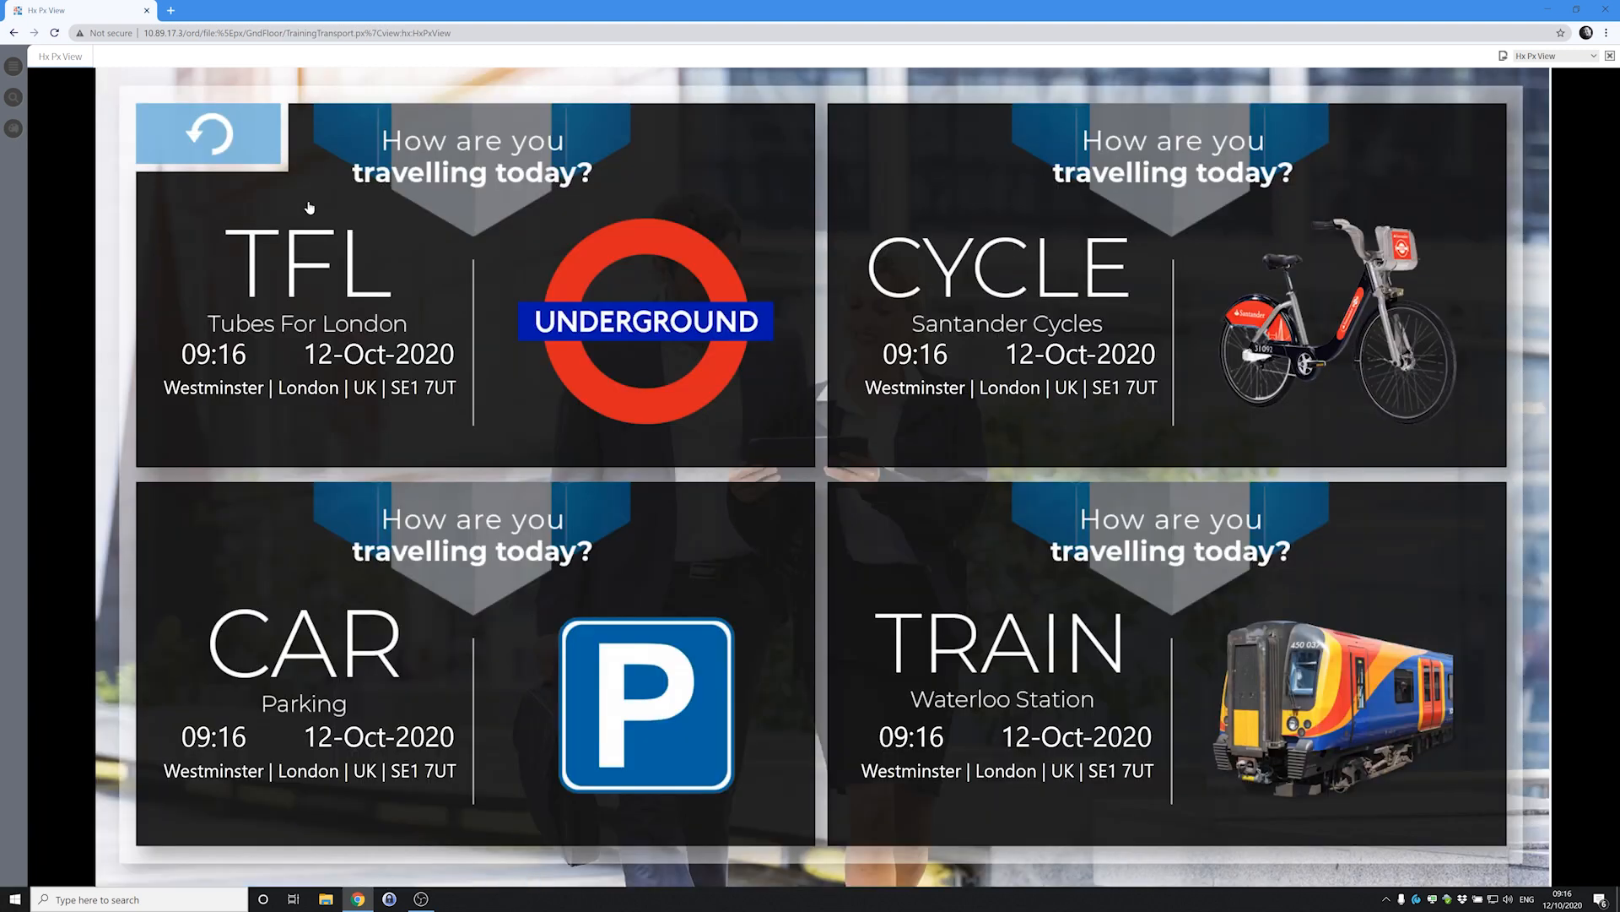
pyautogui.click(231, 145)
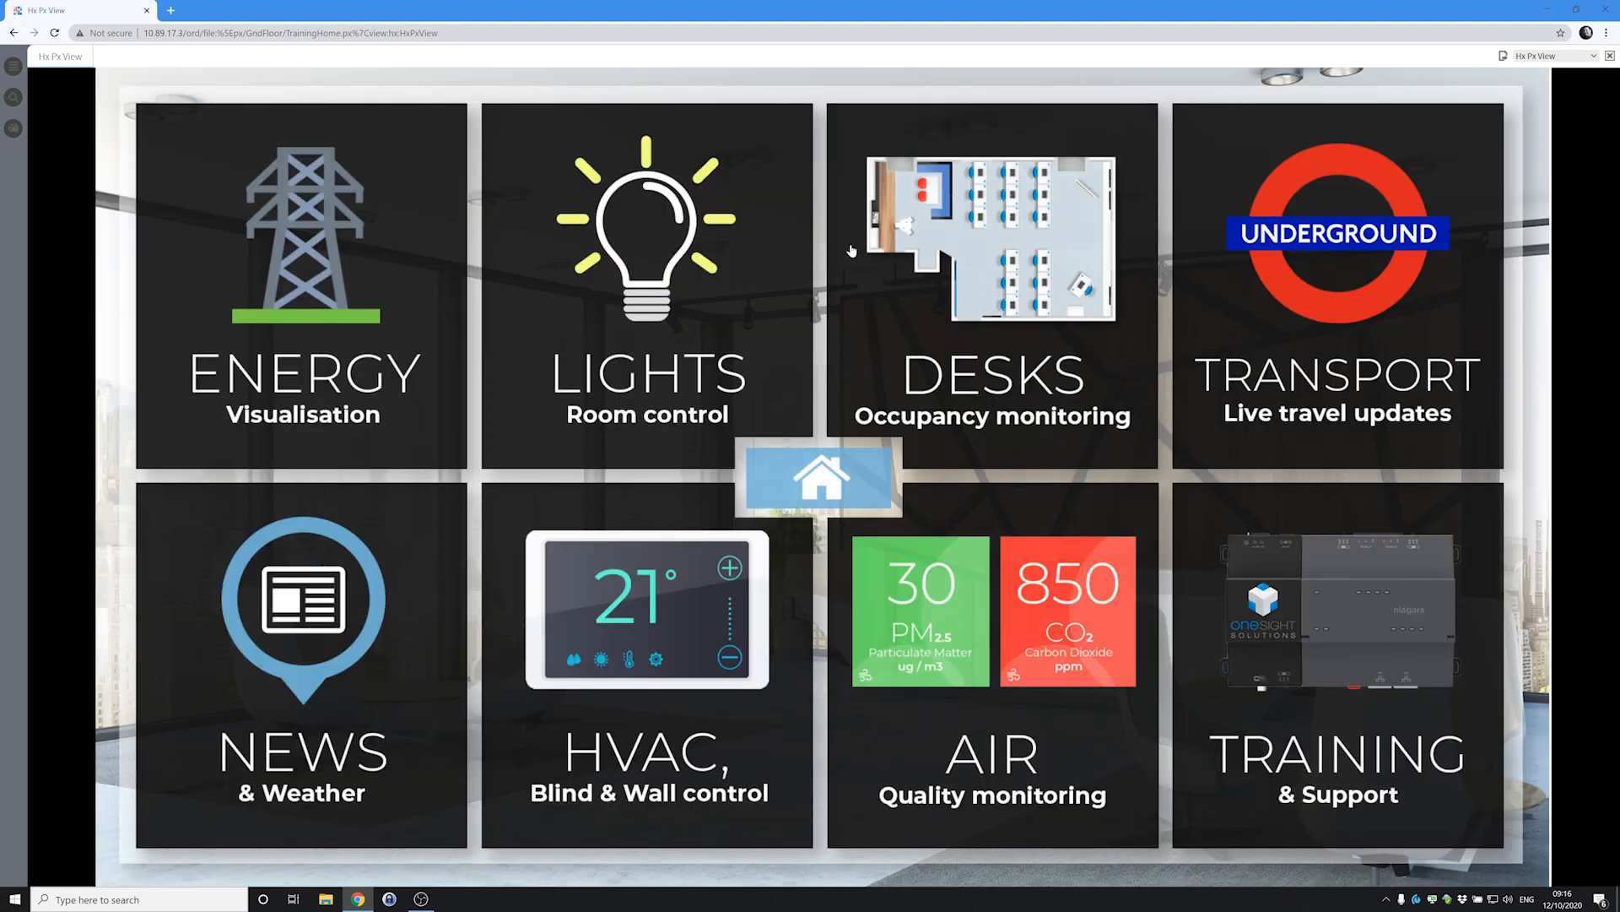
# Read the latest news, then view the weather forecast: Mostly Cloudy, 8.1 °C, 89 %RH.
pyautogui.click(302, 635)
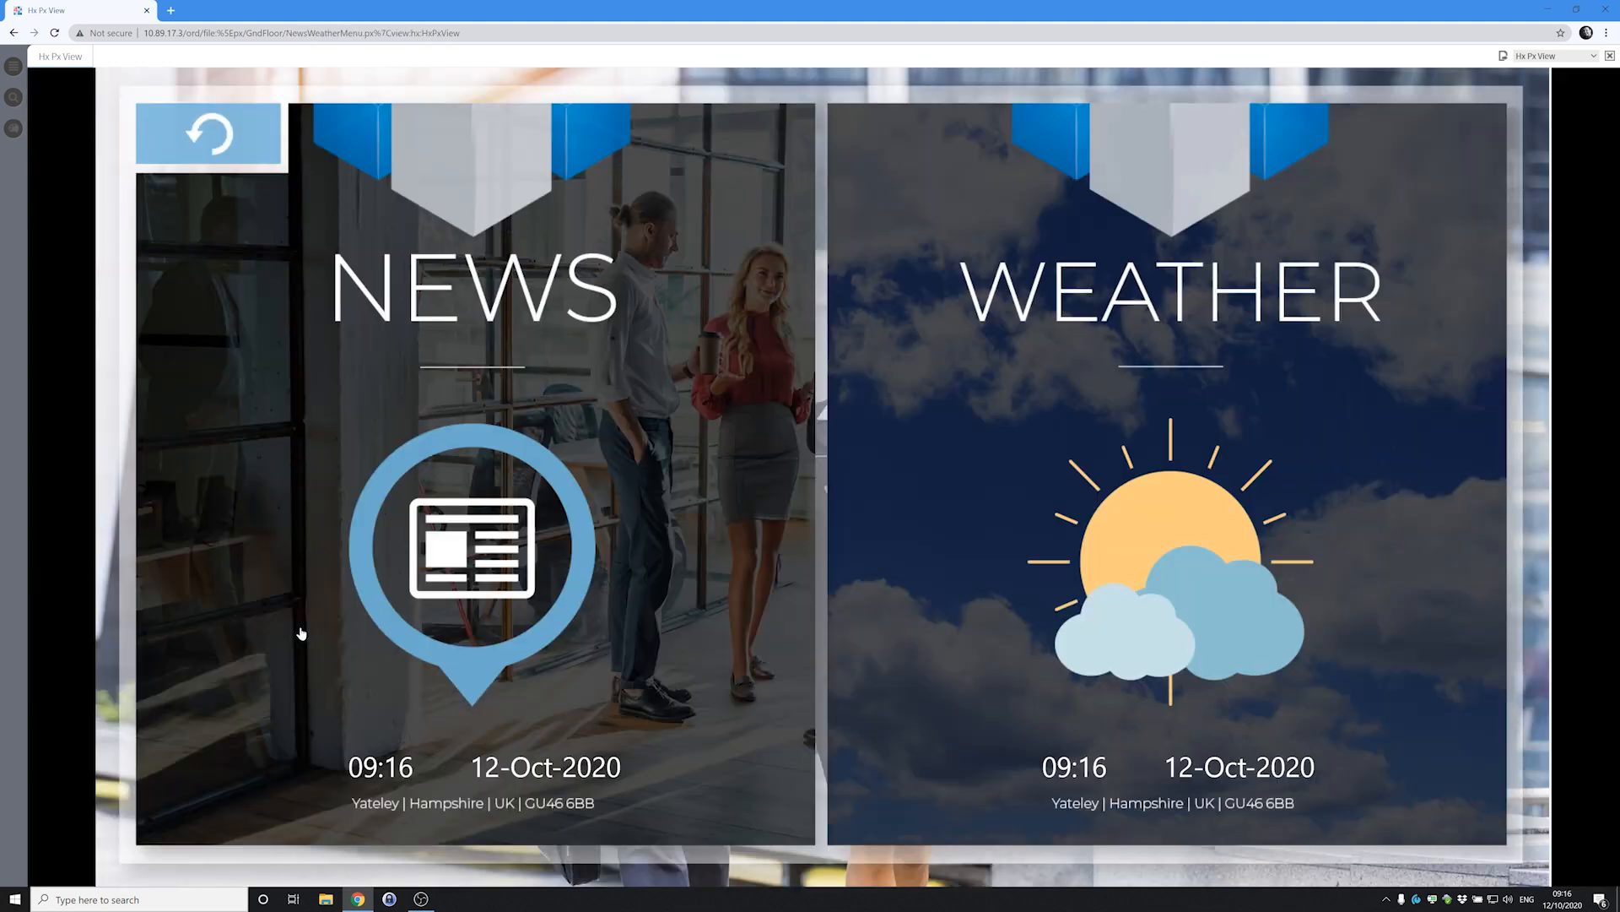
pyautogui.click(463, 478)
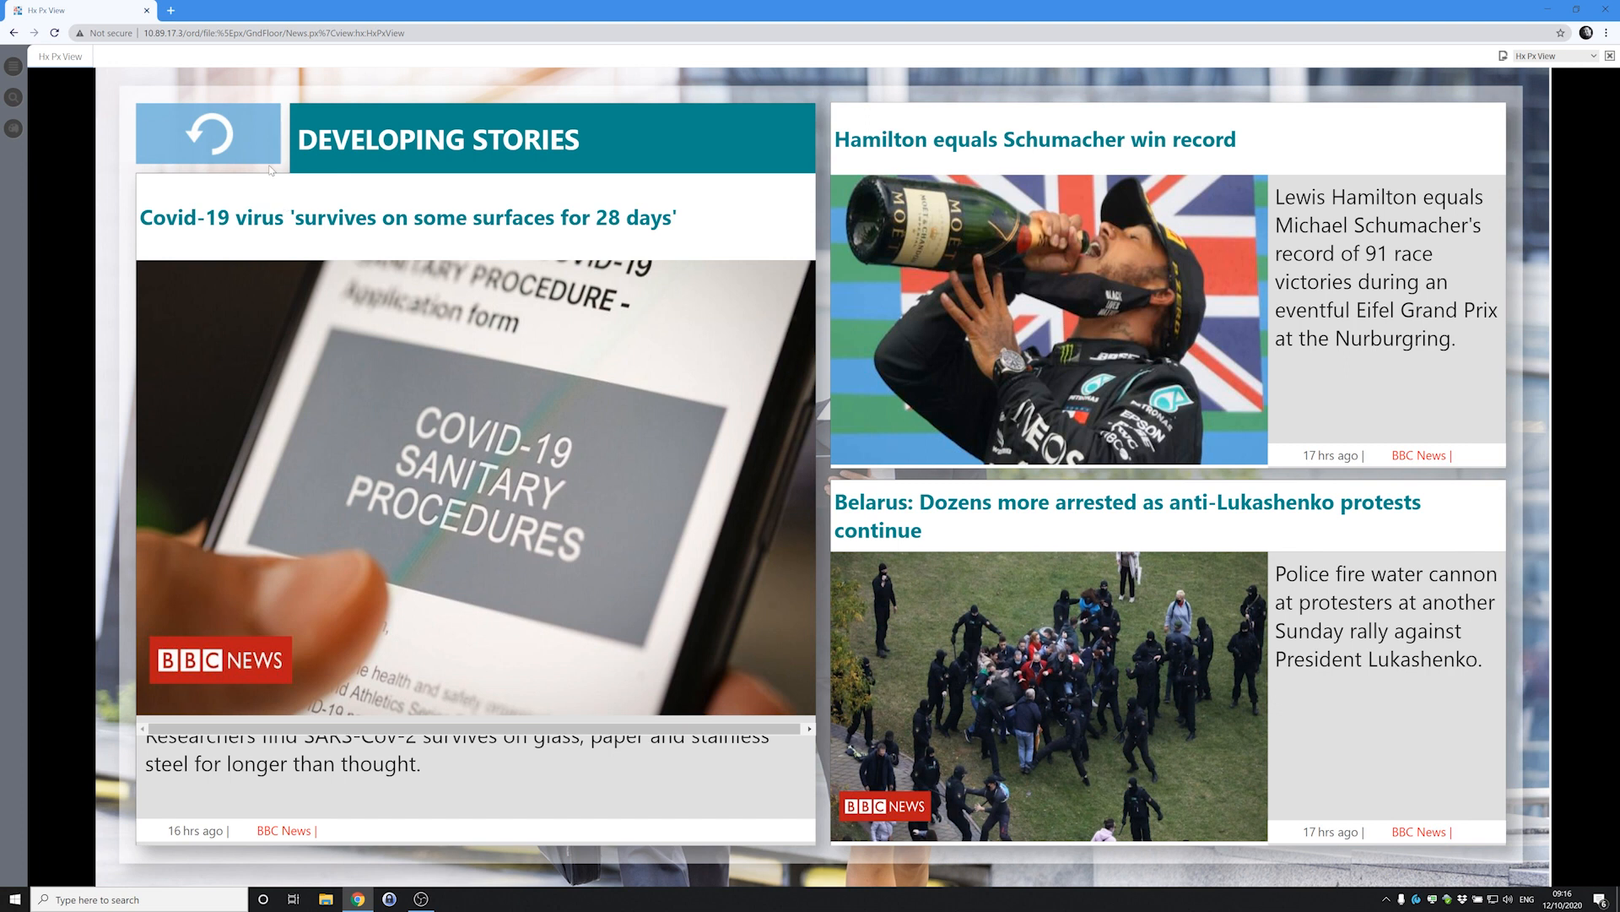
pyautogui.click(221, 135)
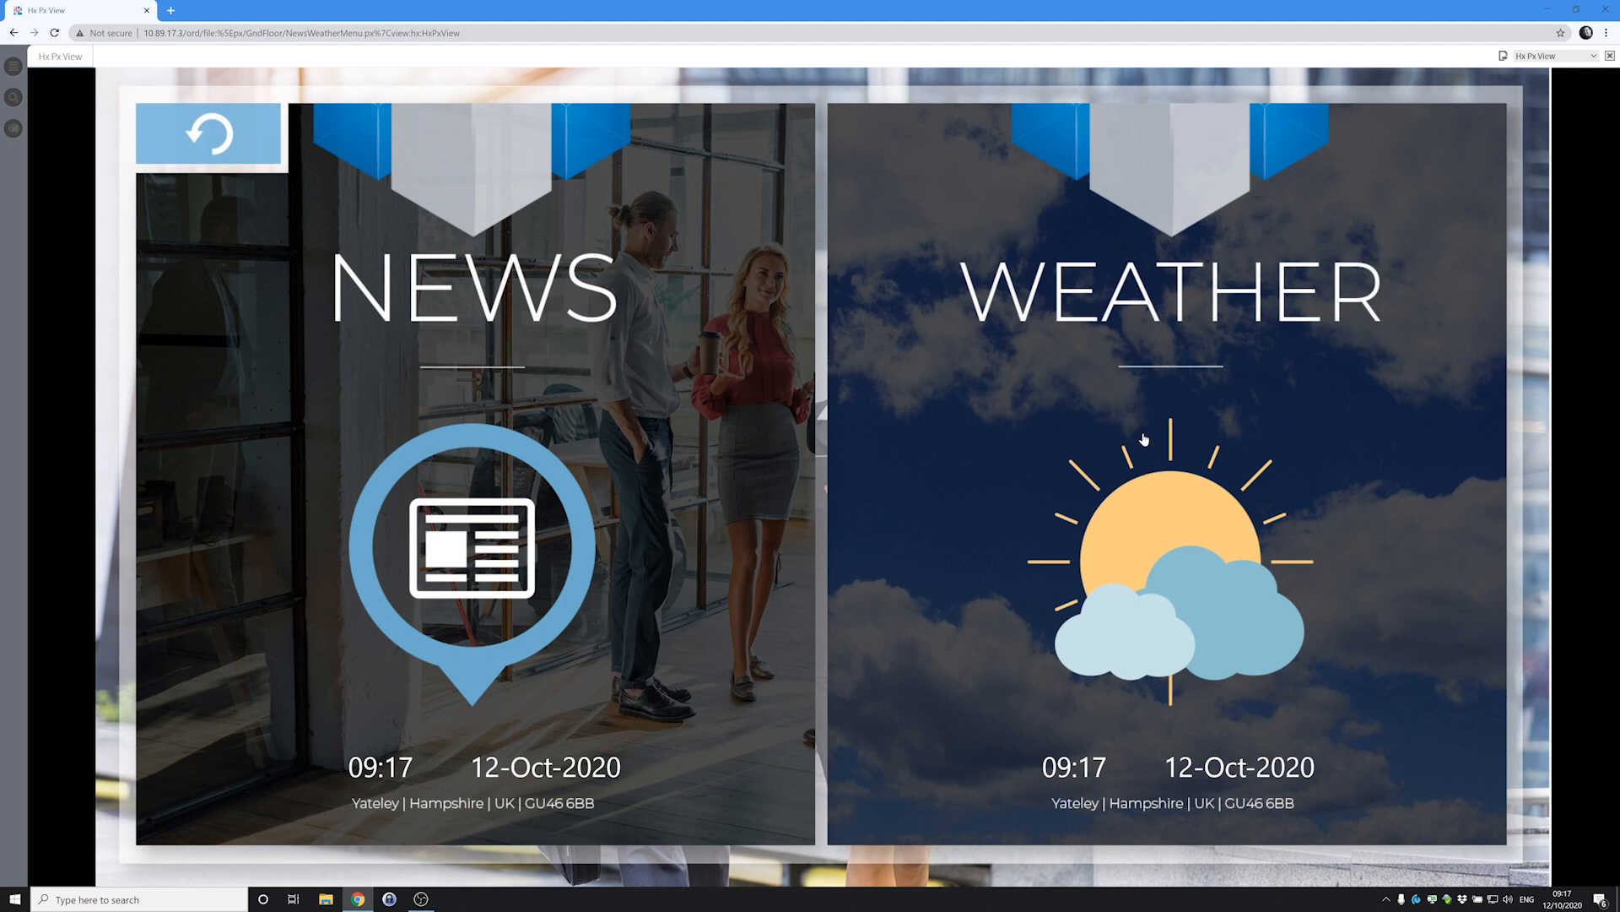
pyautogui.click(1144, 439)
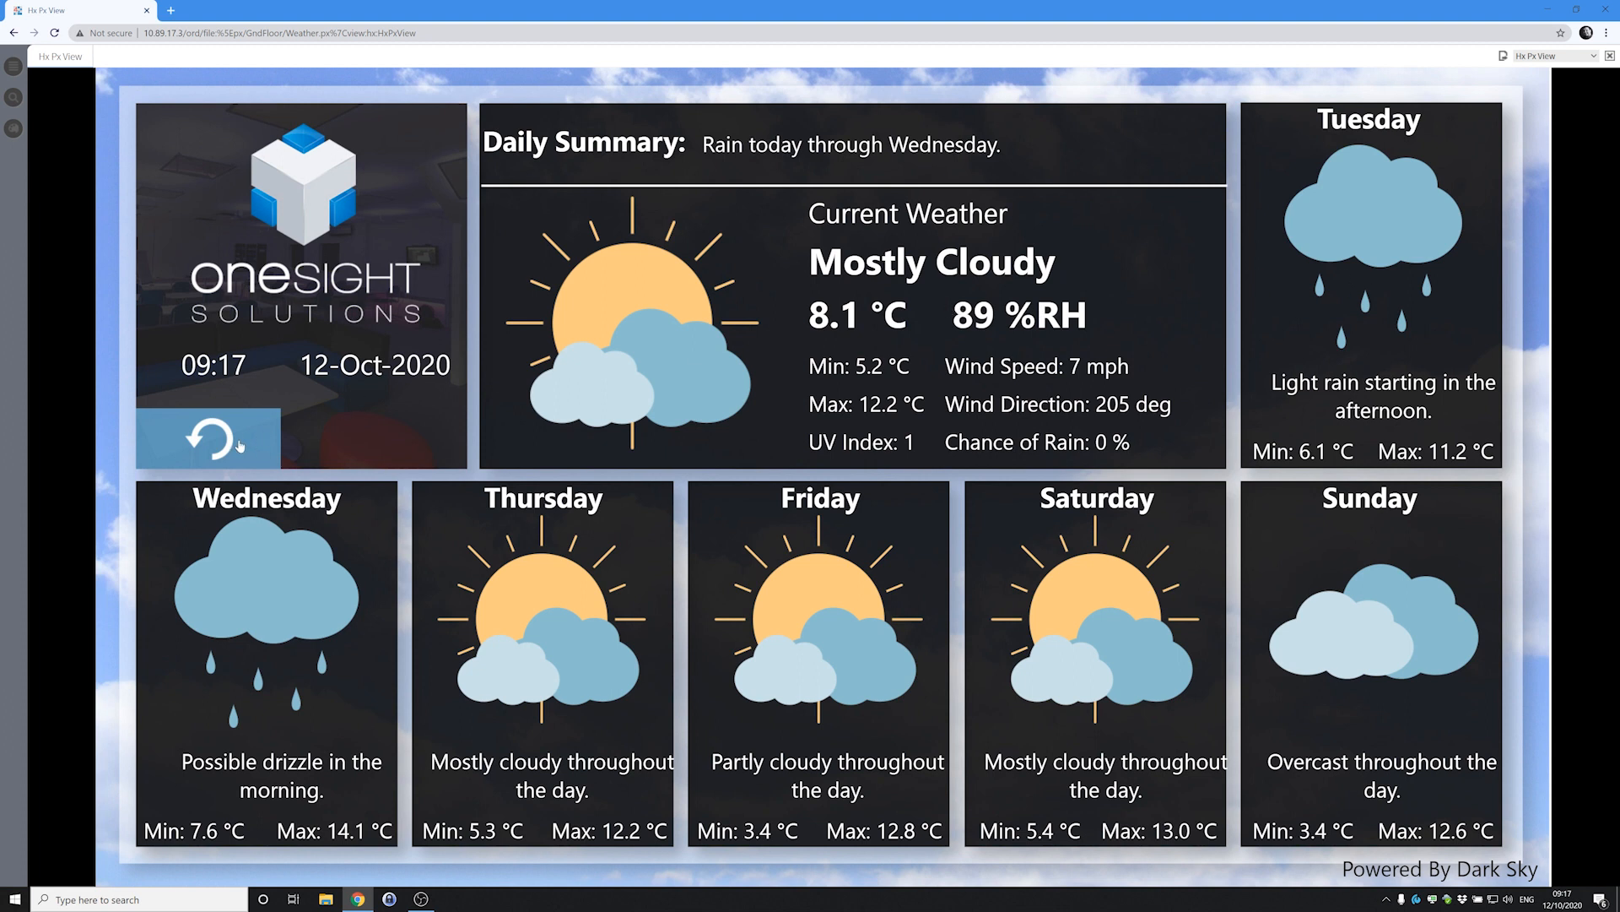
pyautogui.moveTo(754, 362)
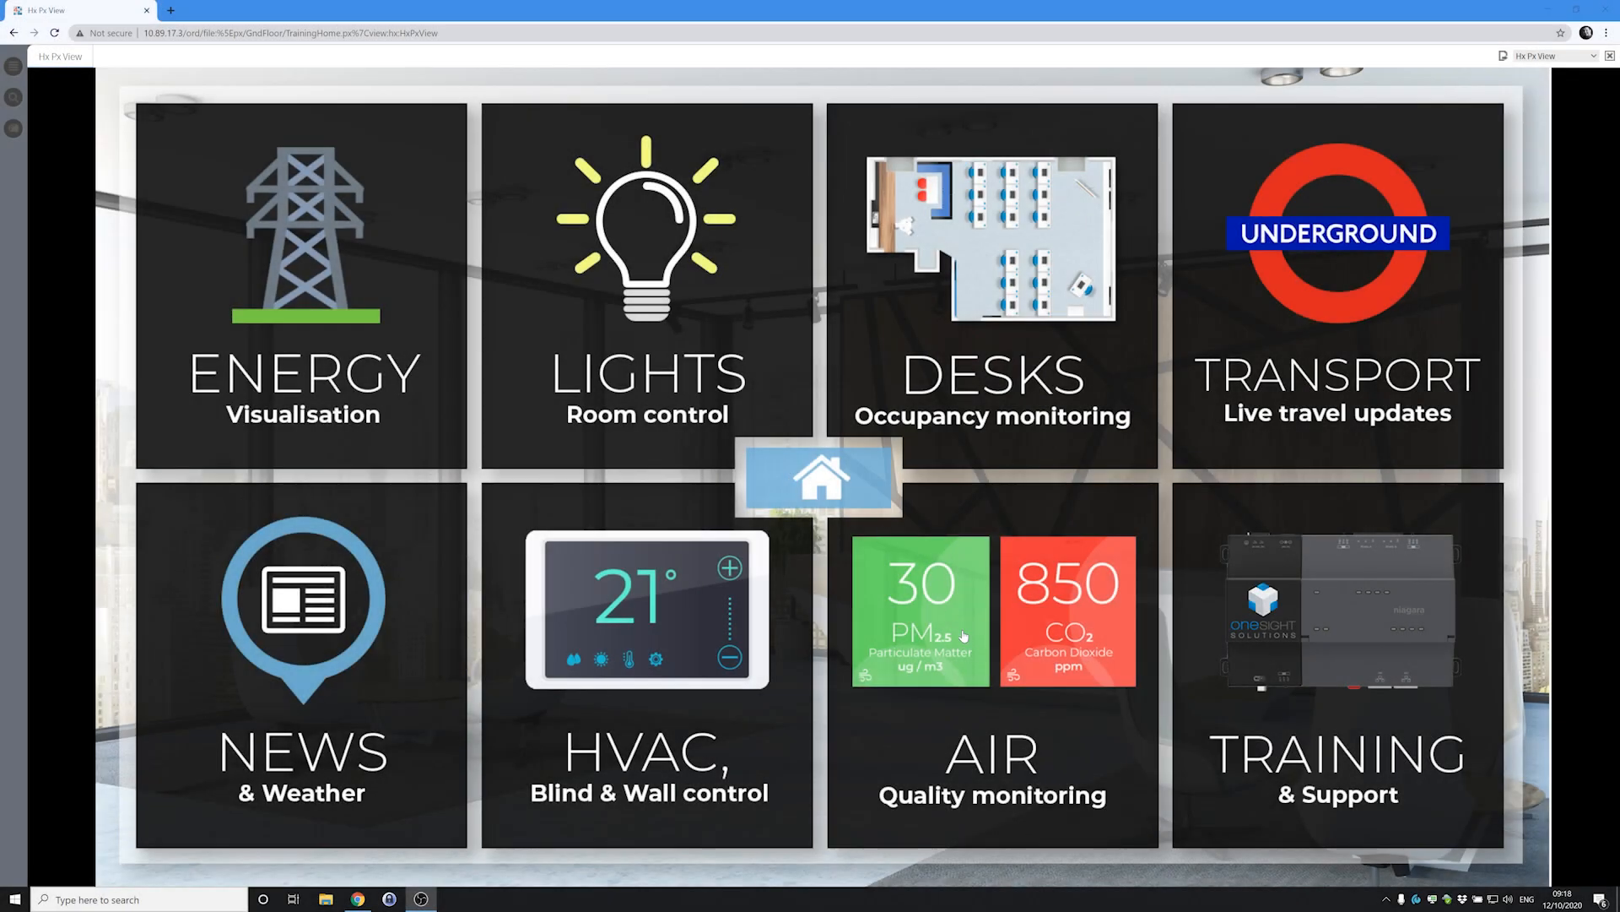
# Open the indoor air quality rooms and view the Training Room readings.
pyautogui.click(940, 632)
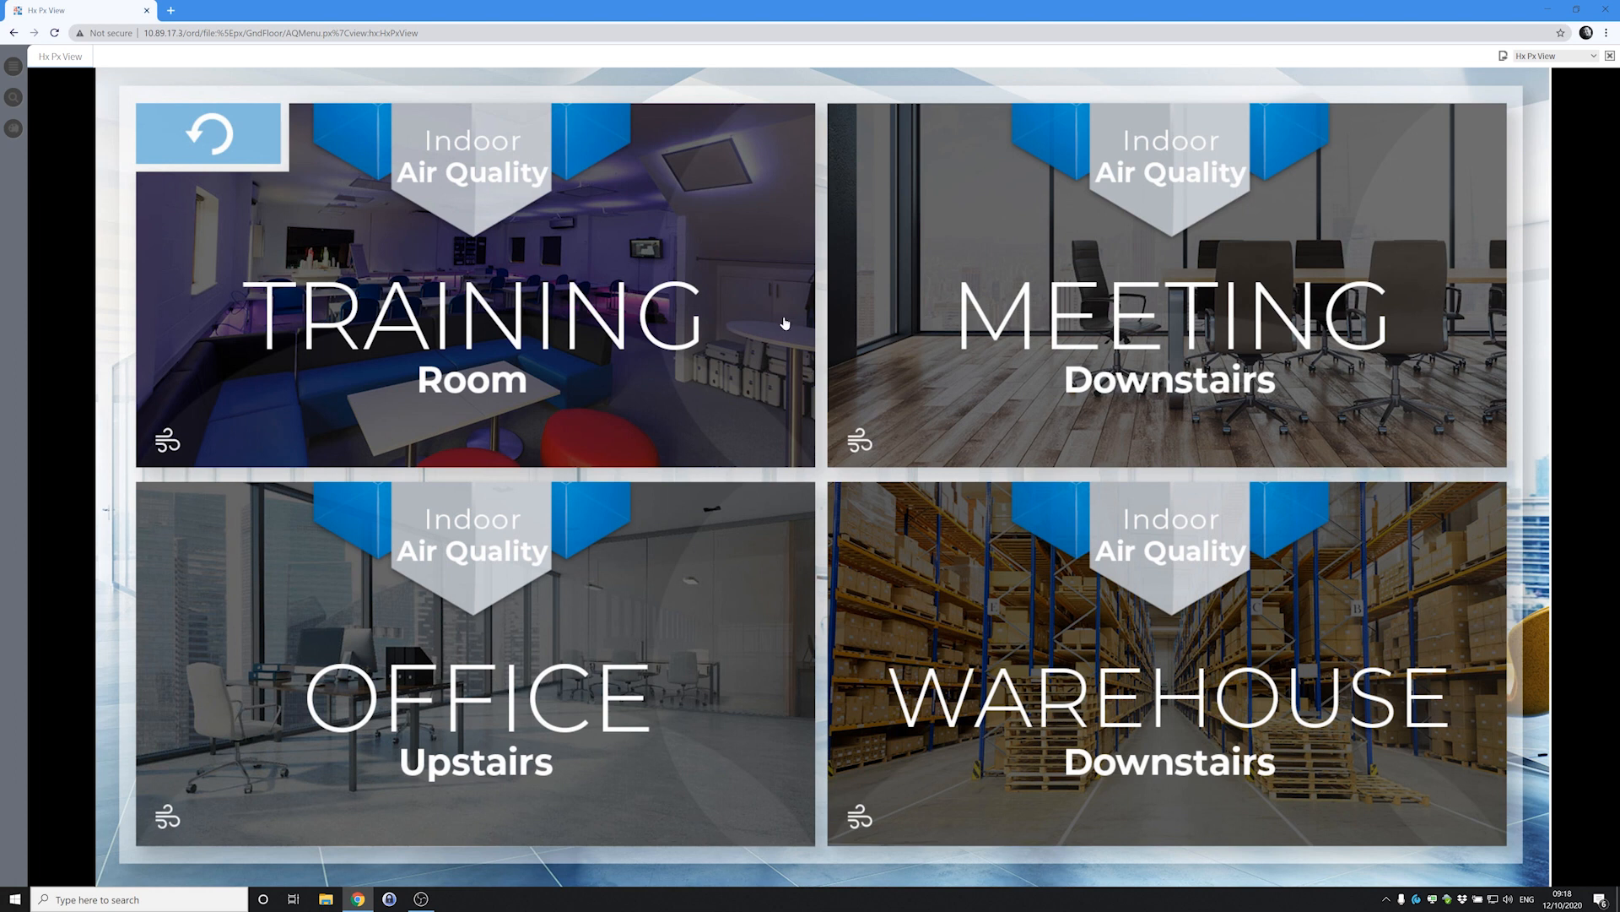
pyautogui.click(553, 342)
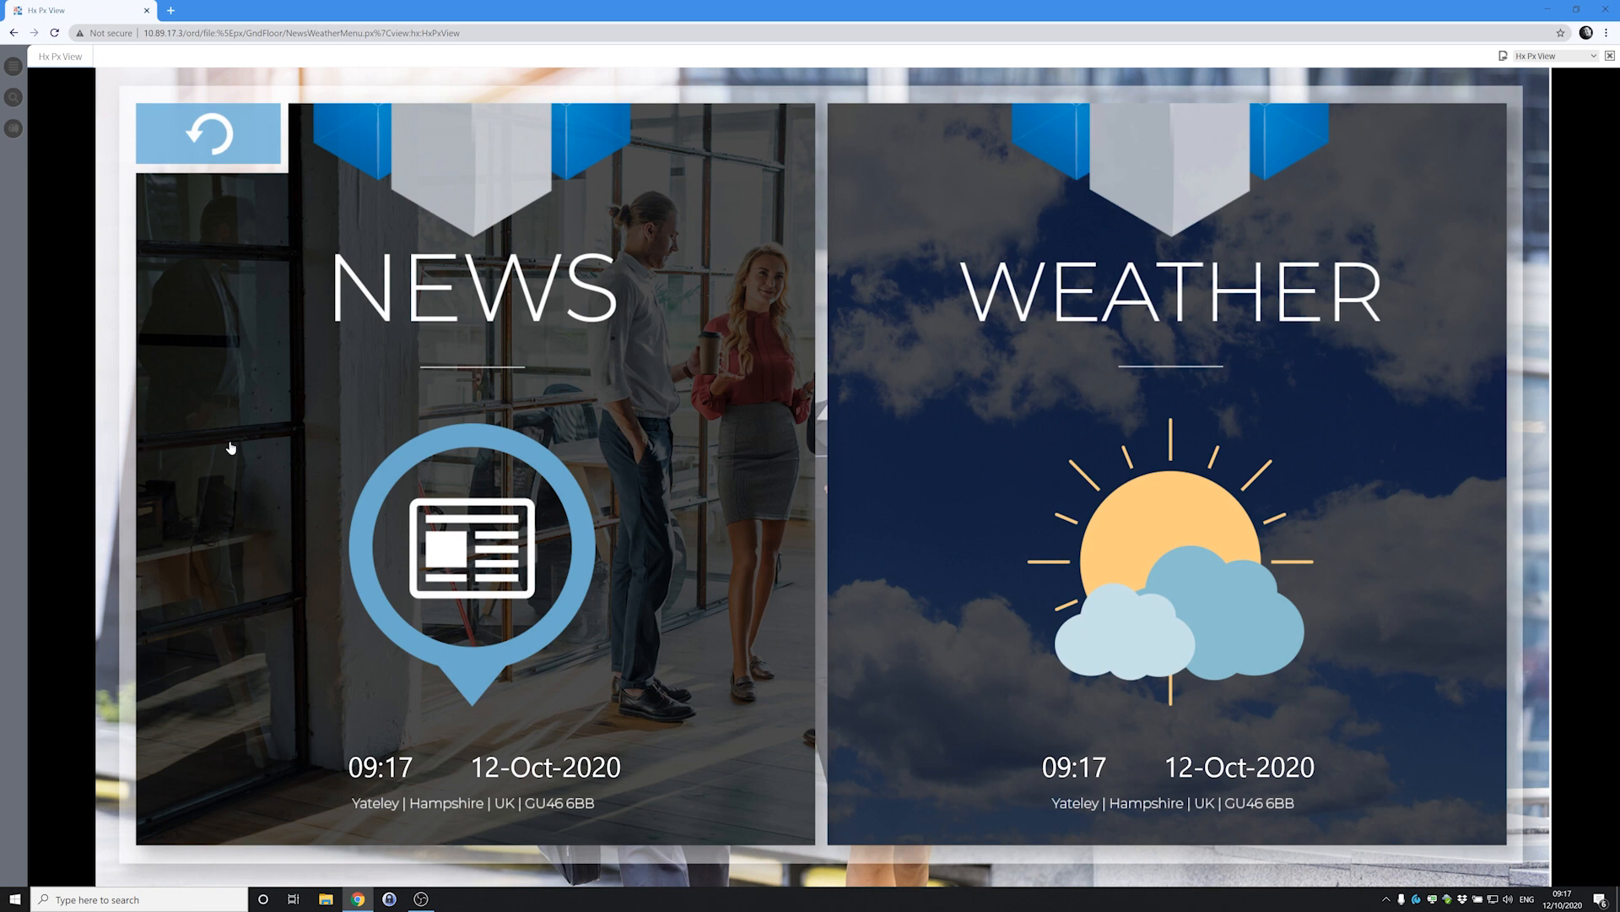
# Return from the air-quality pages to the main tile menu.
pyautogui.click(233, 154)
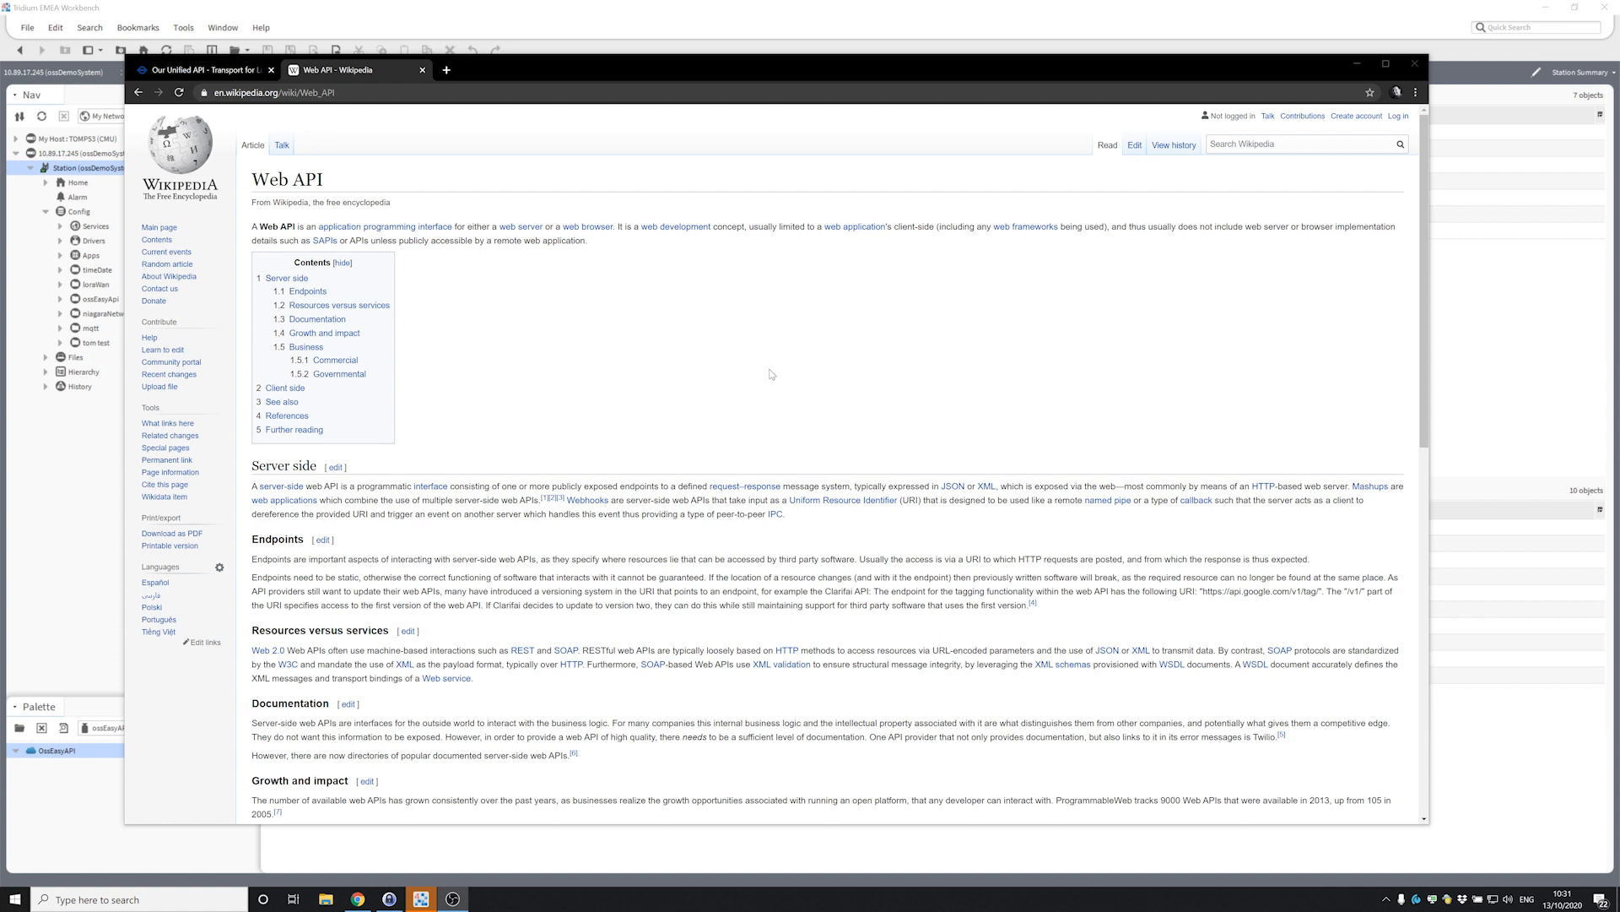
# Bring Niagara Workbench in front of Chrome to show the ossDemoSystem station summary.
pyautogui.click(633, 6)
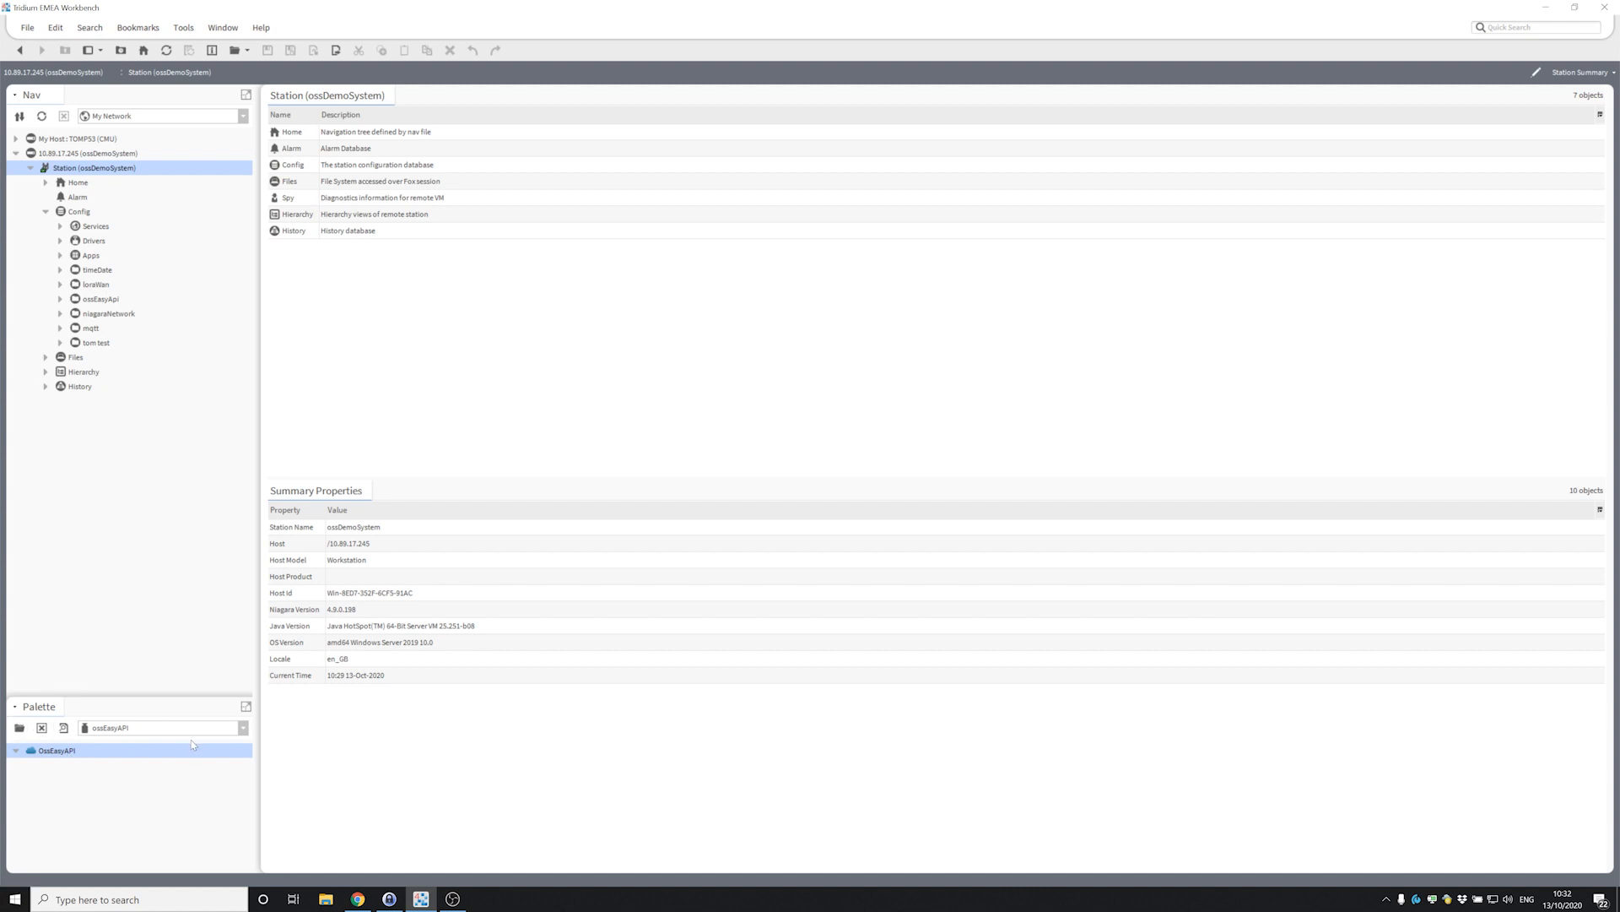
# Load the OssEasyAPI palette and expand the ossEasyApi folder to list its API objects.
pyautogui.click(144, 770)
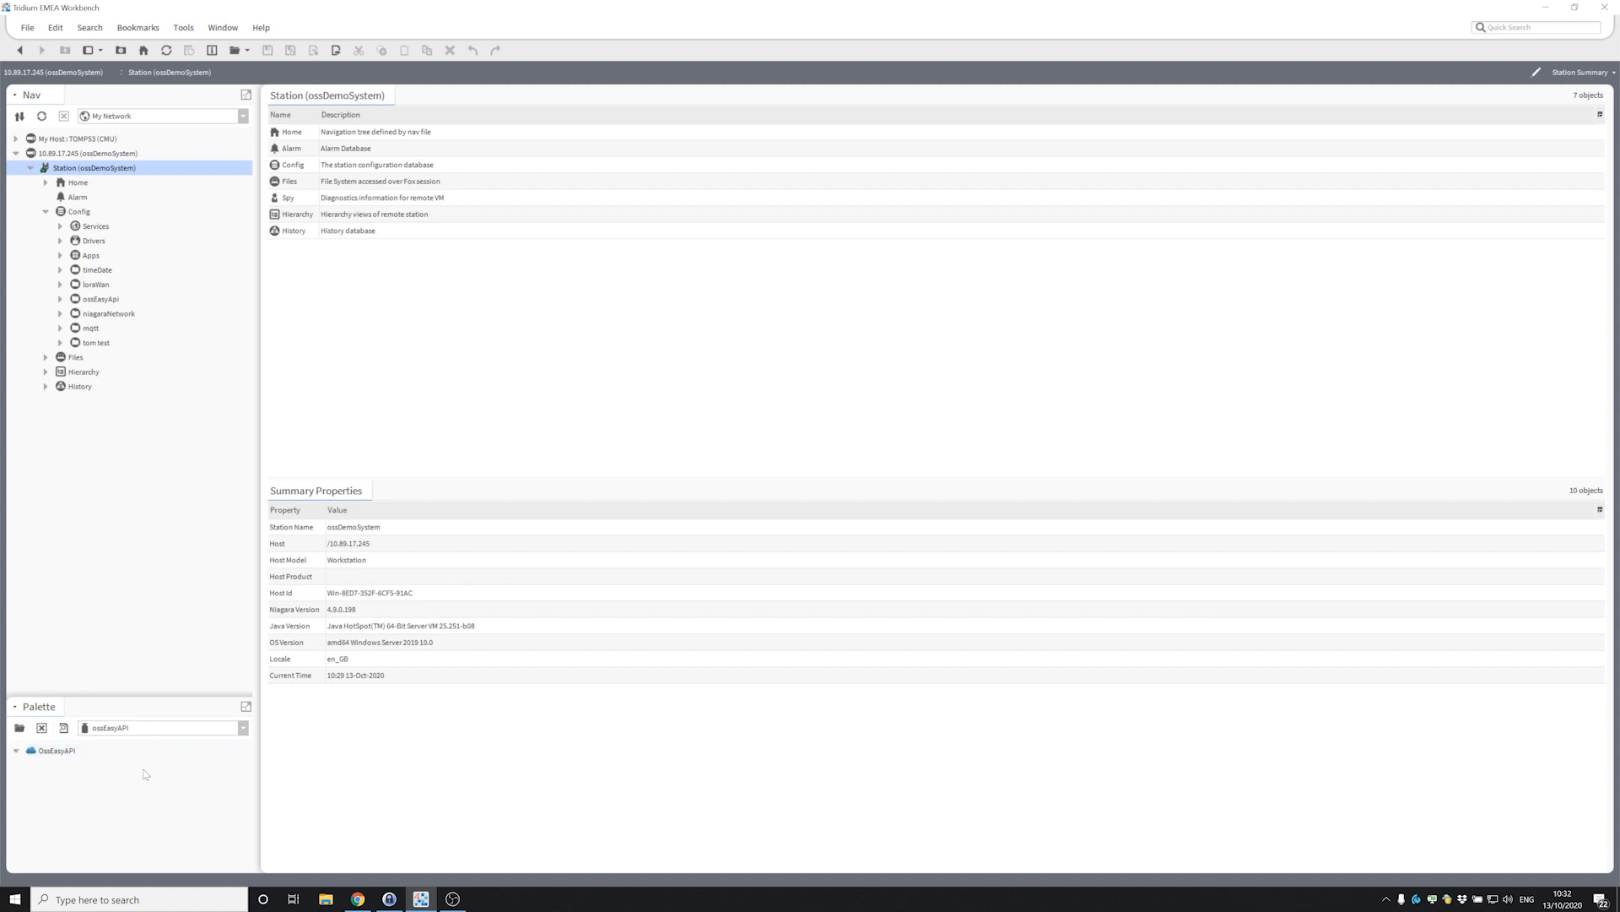
pyautogui.click(91, 748)
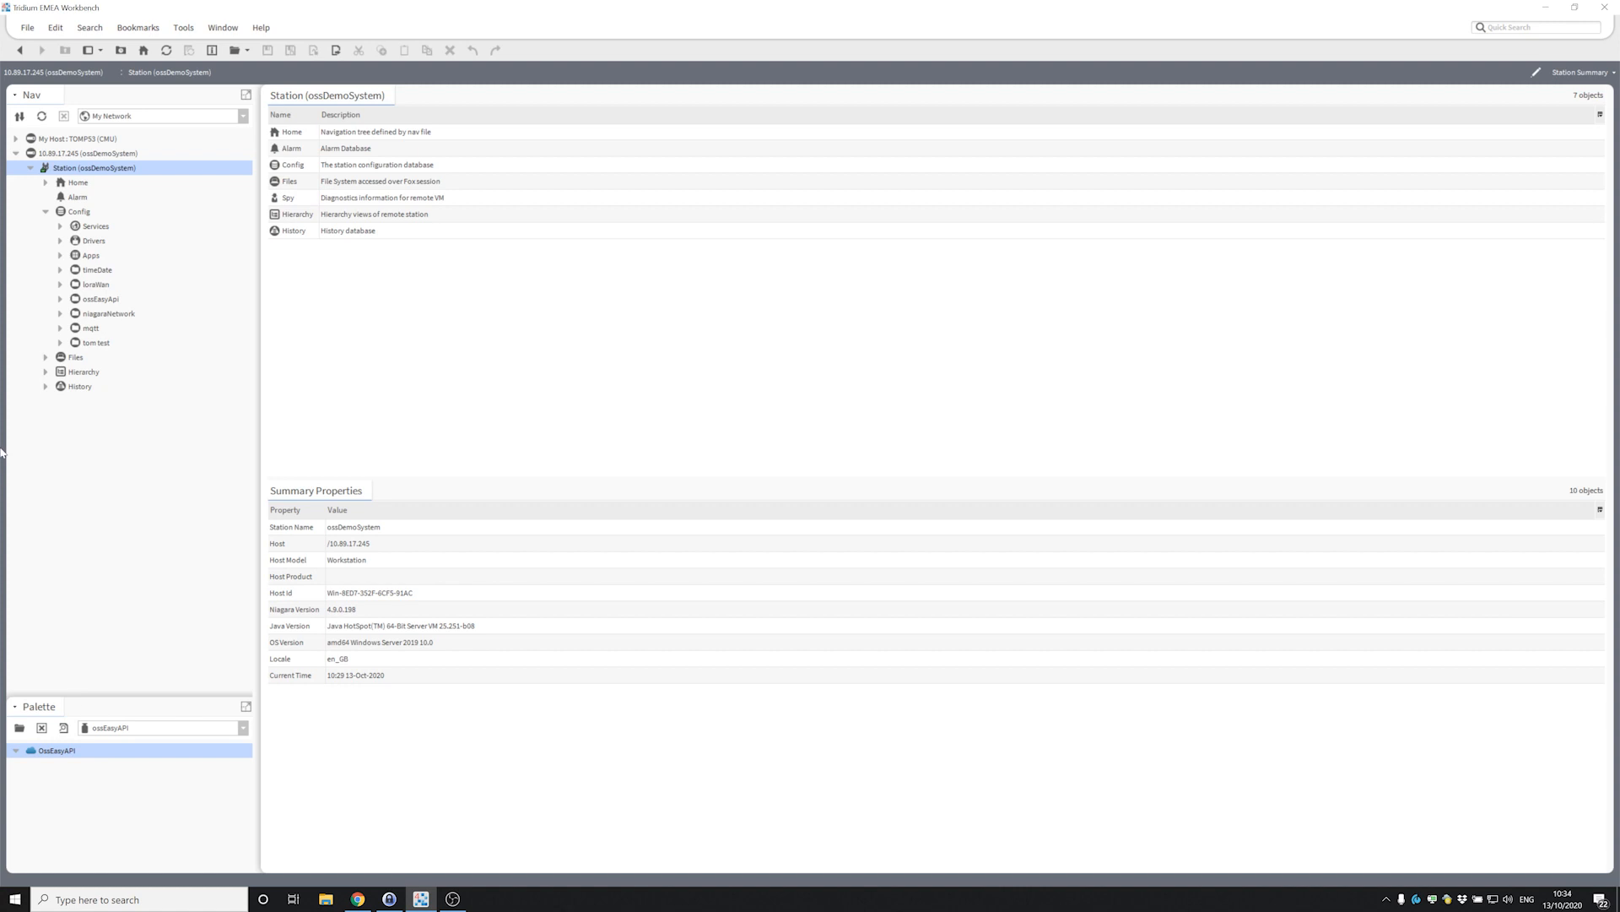
pyautogui.click(59, 298)
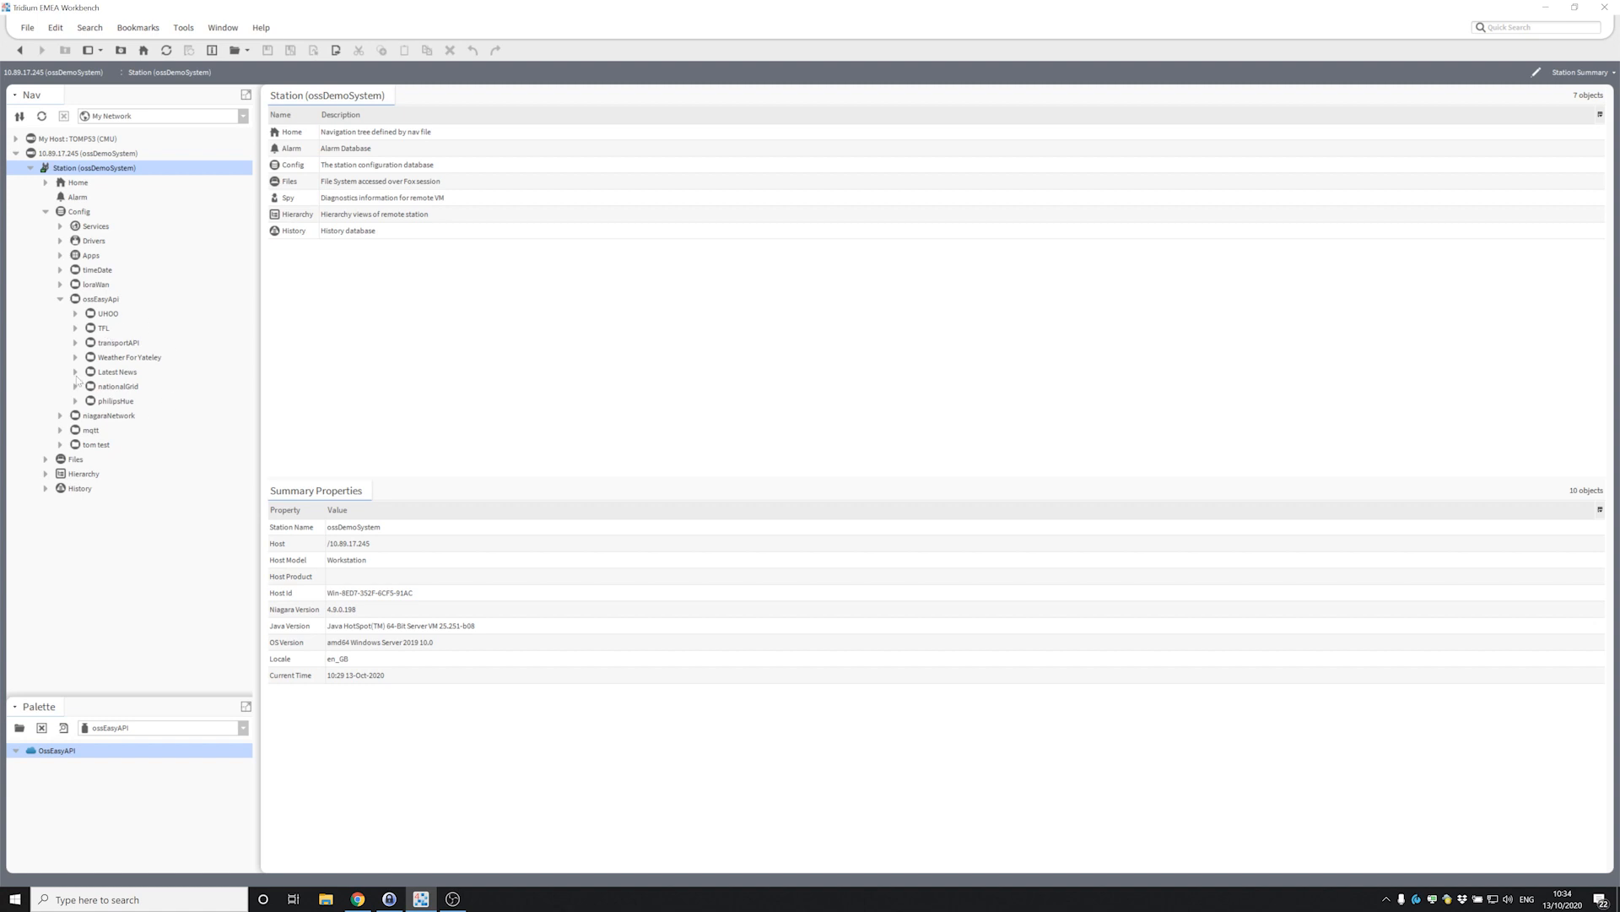
# Expand TFL > London Underground and open the londonUnderground property sheet, showing response code 200.
pyautogui.click(75, 330)
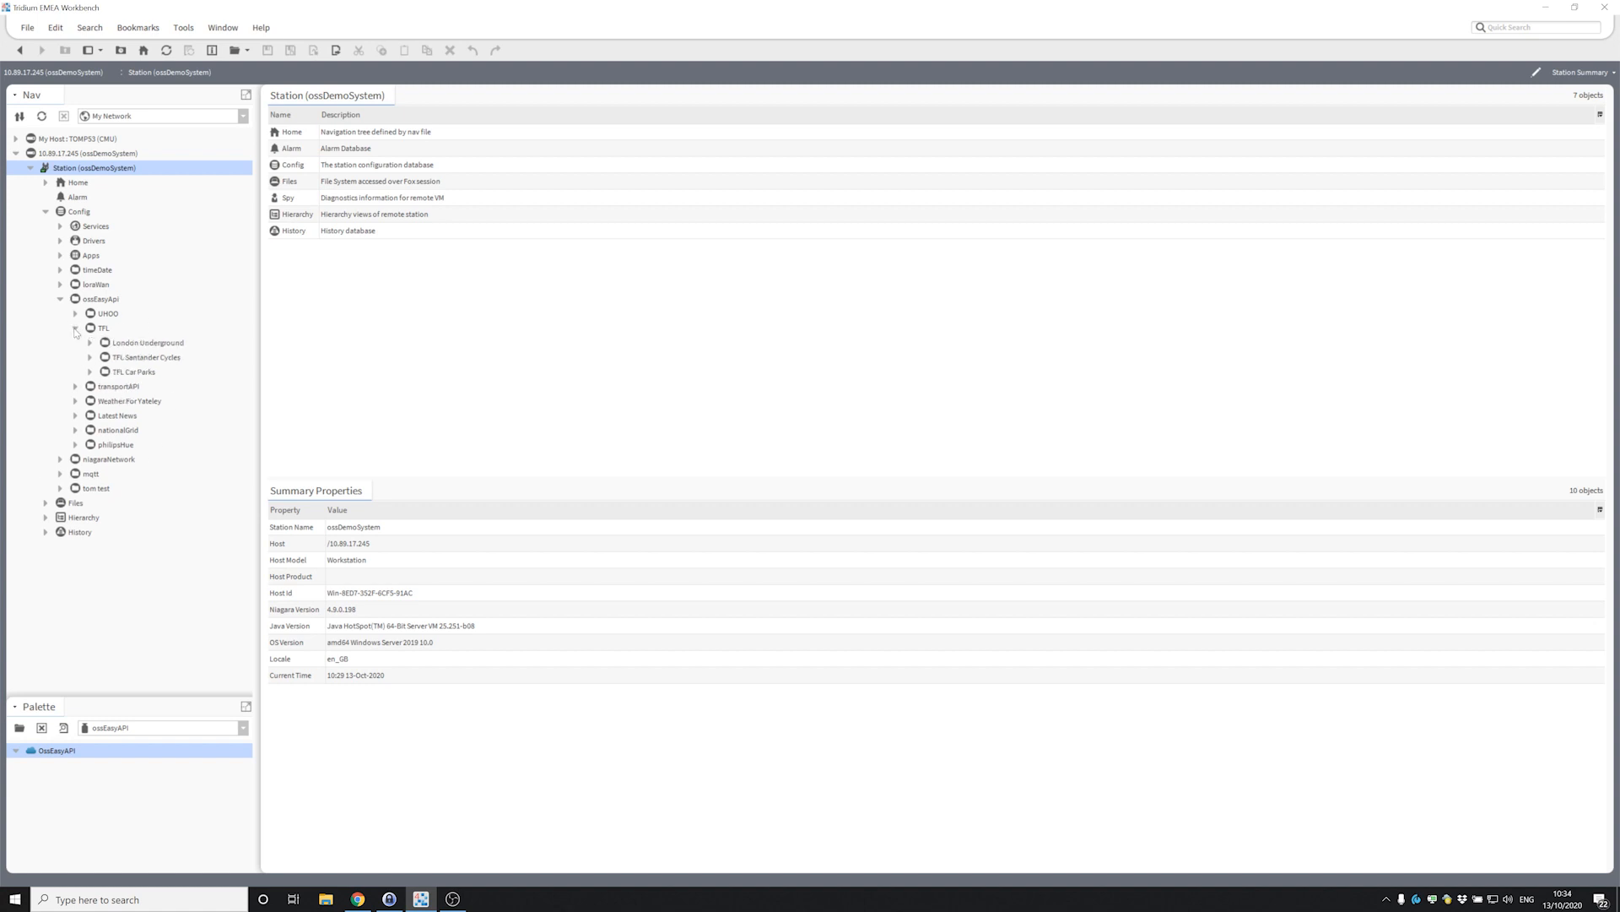
pyautogui.click(150, 342)
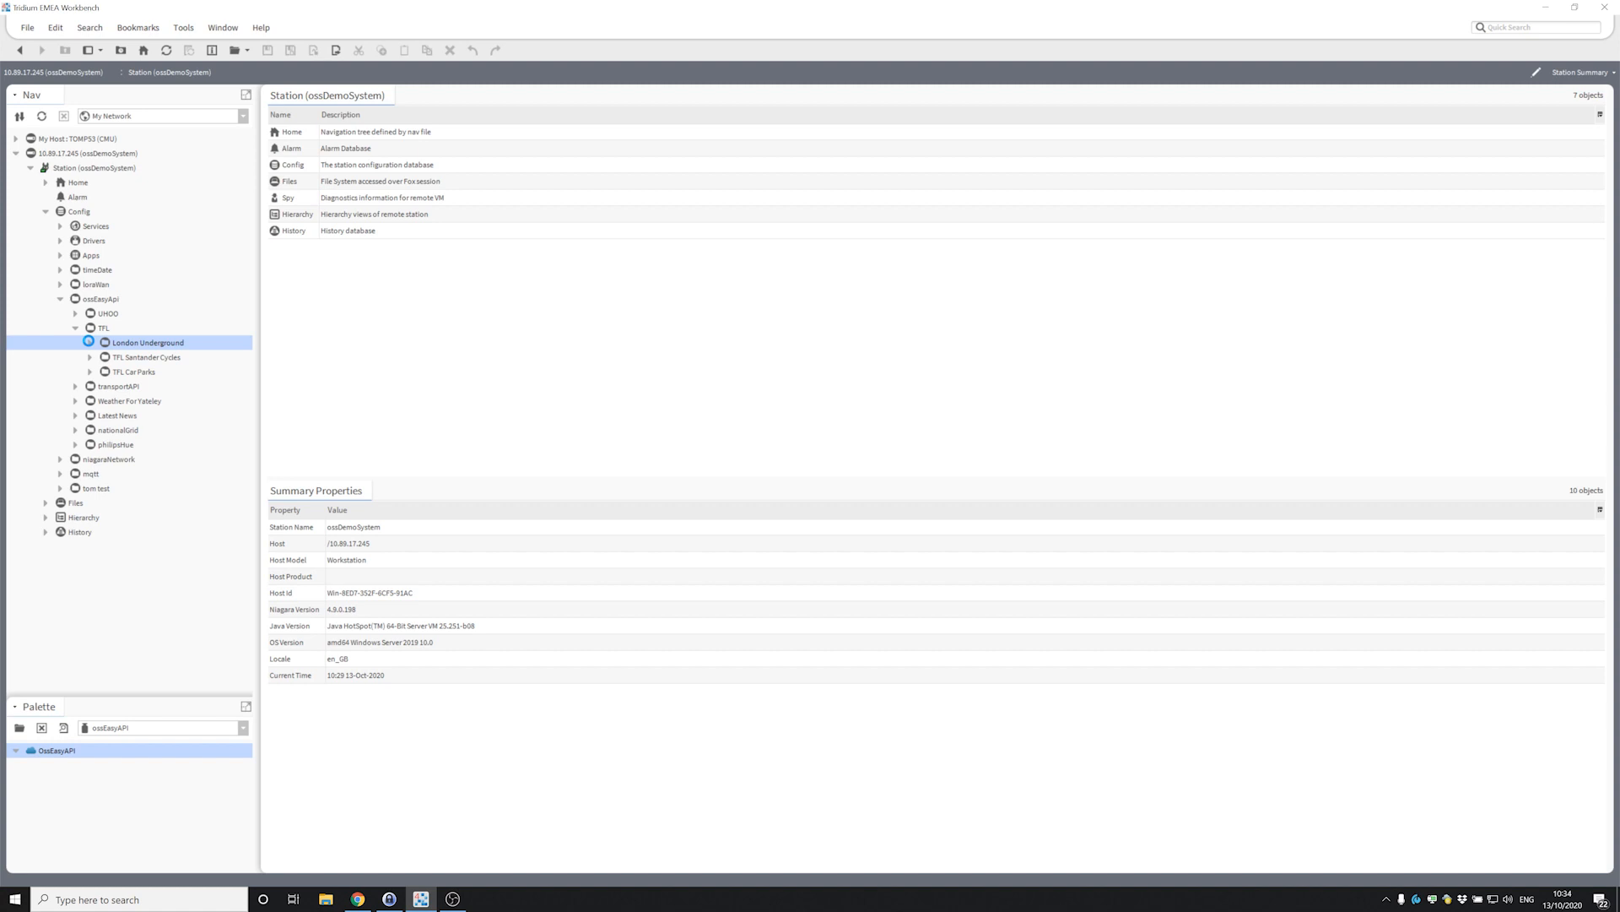
pyautogui.click(90, 342)
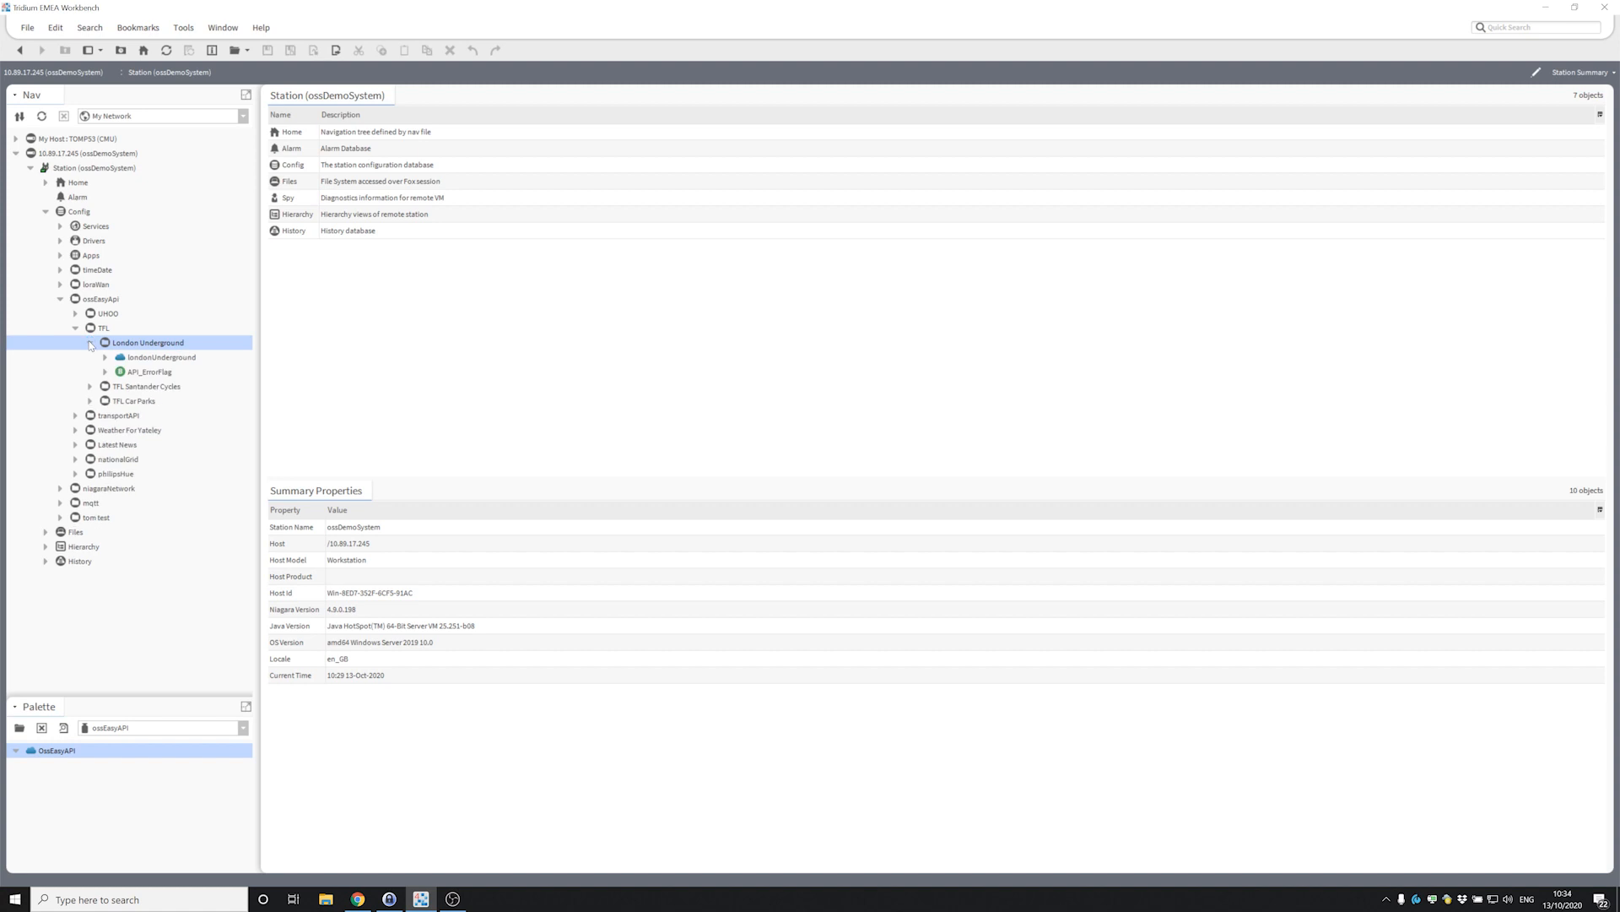
pyautogui.doubleClick(172, 359)
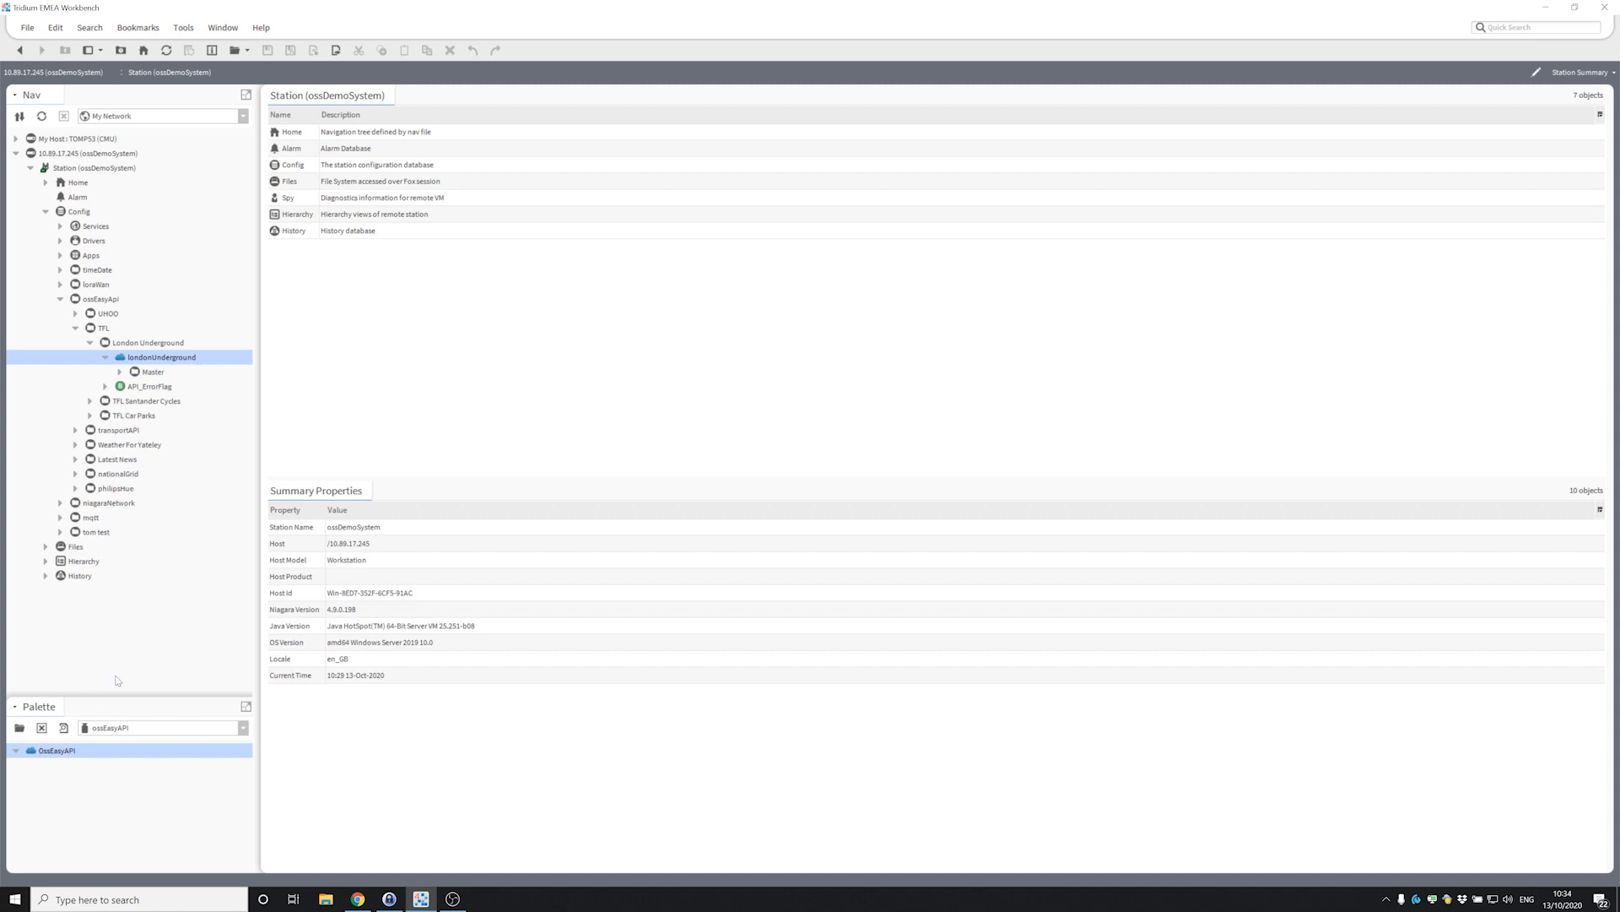
pyautogui.click(172, 346)
pyautogui.rightClick(165, 343)
pyautogui.click(146, 358)
pyautogui.doubleClick(145, 359)
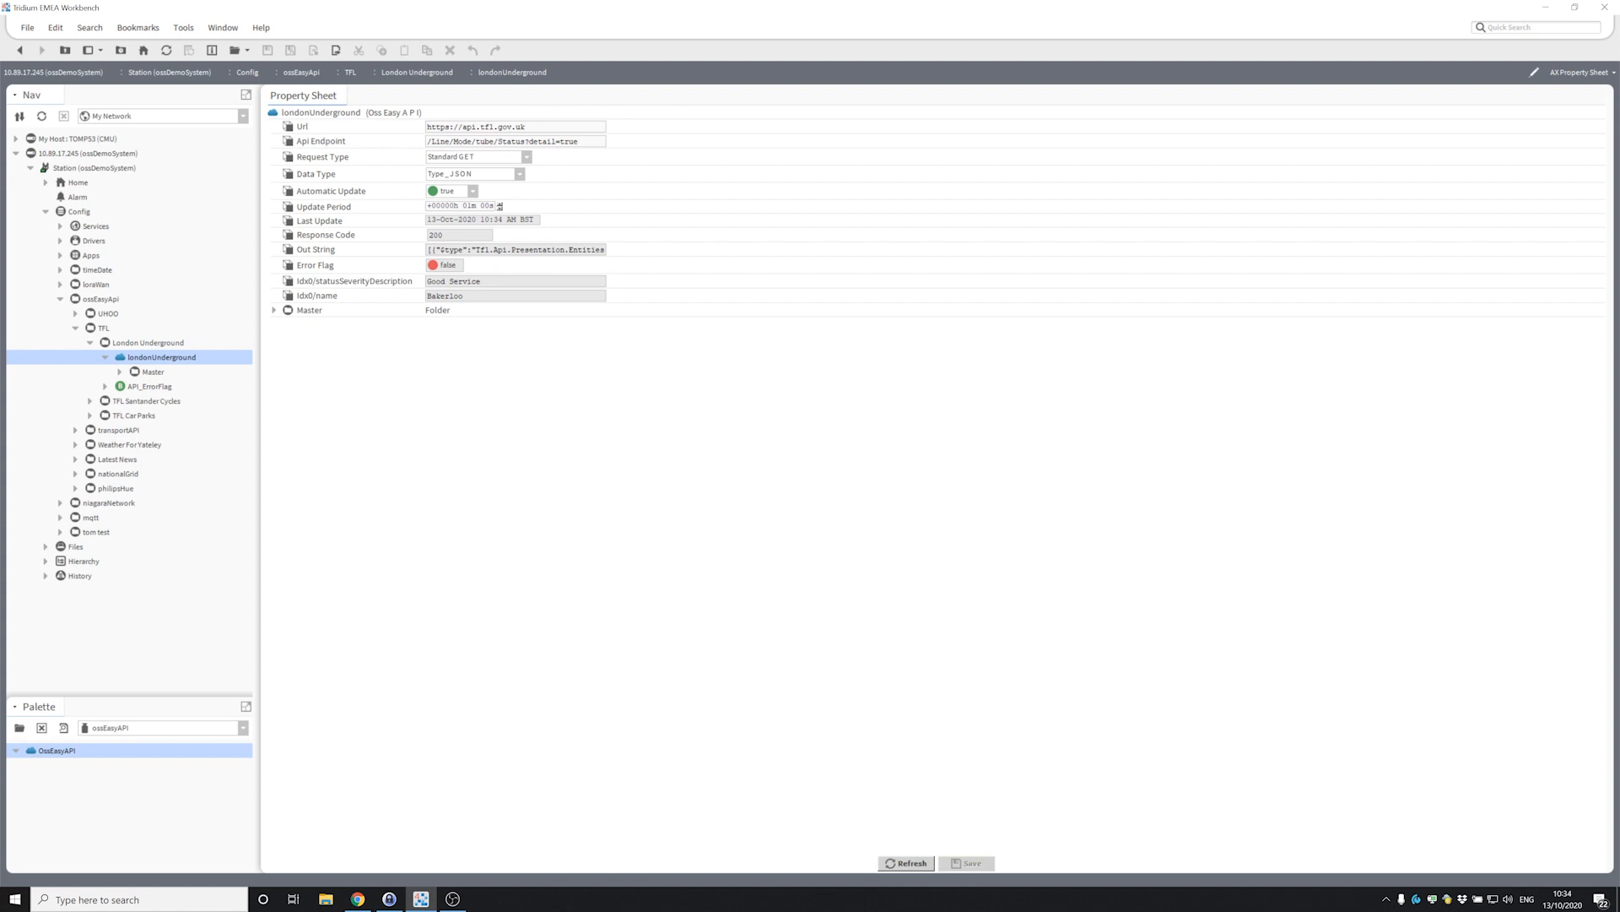
pyautogui.moveTo(525, 127); pyautogui.dragTo(418, 116)
pyautogui.click(528, 127)
pyautogui.moveTo(579, 141); pyautogui.dragTo(418, 154)
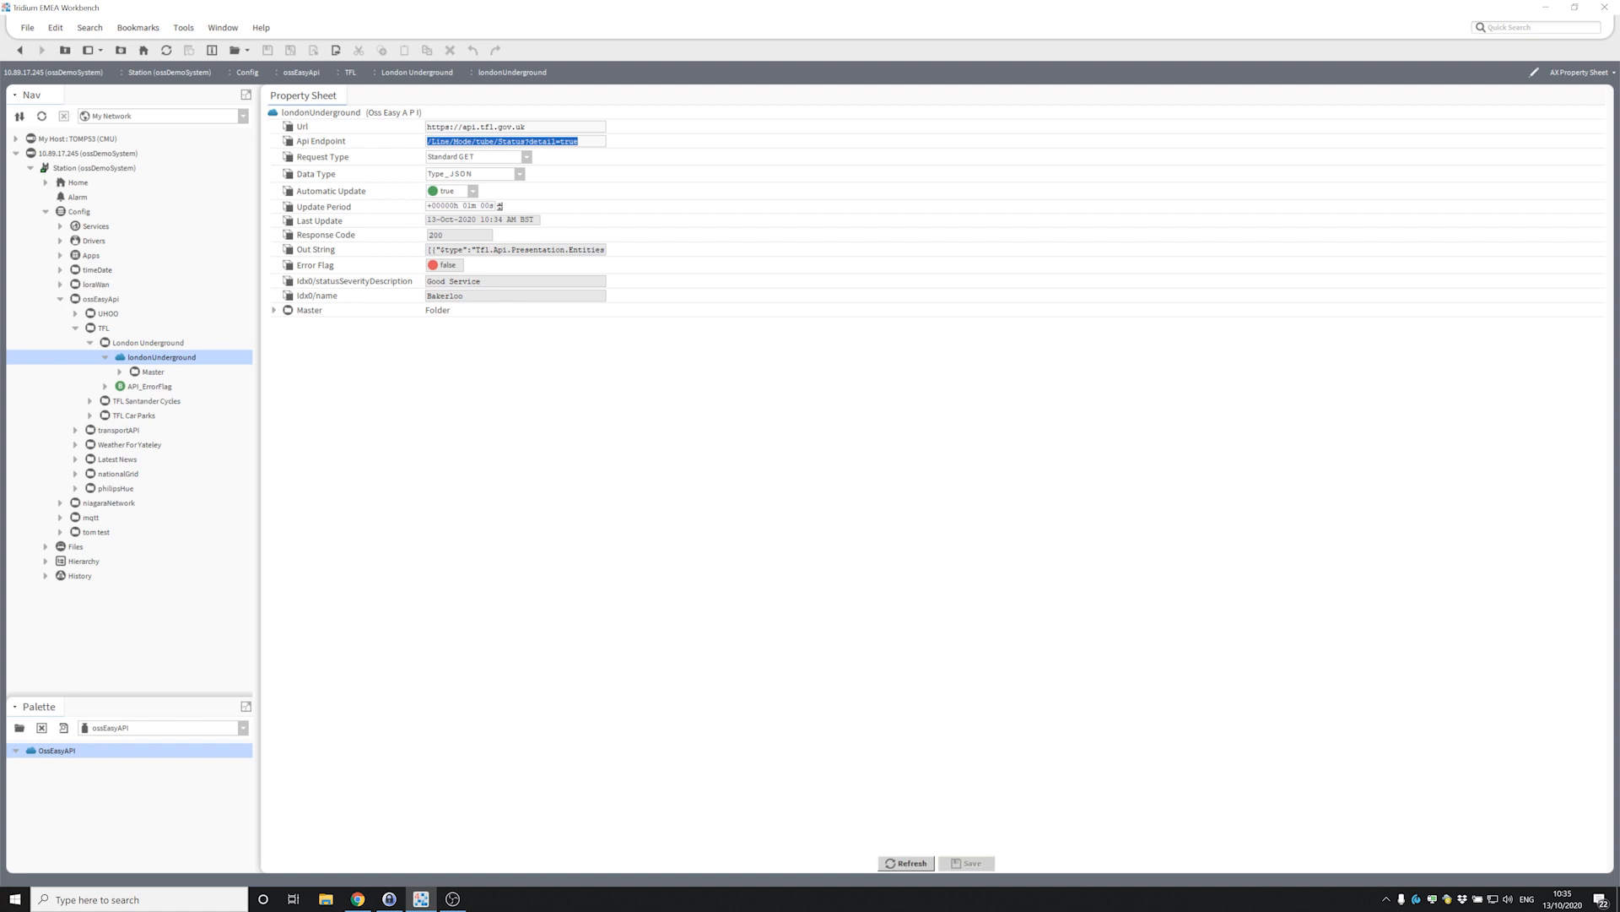
pyautogui.click(583, 141)
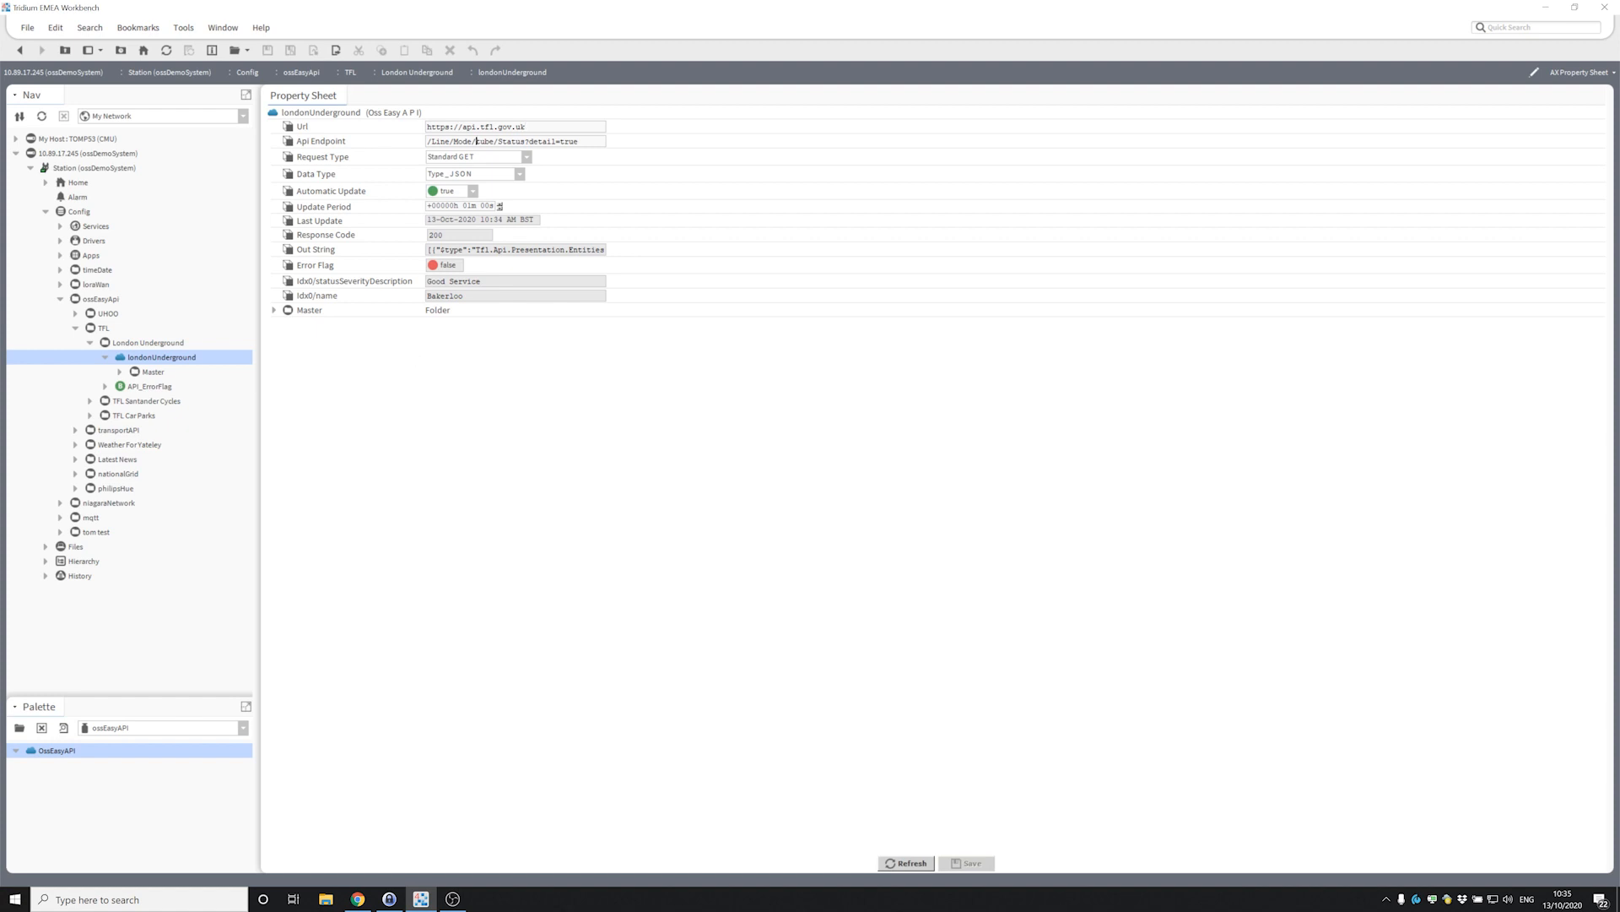
pyautogui.moveTo(427, 141); pyautogui.dragTo(580, 141)
pyautogui.click(582, 141)
pyautogui.click(485, 175)
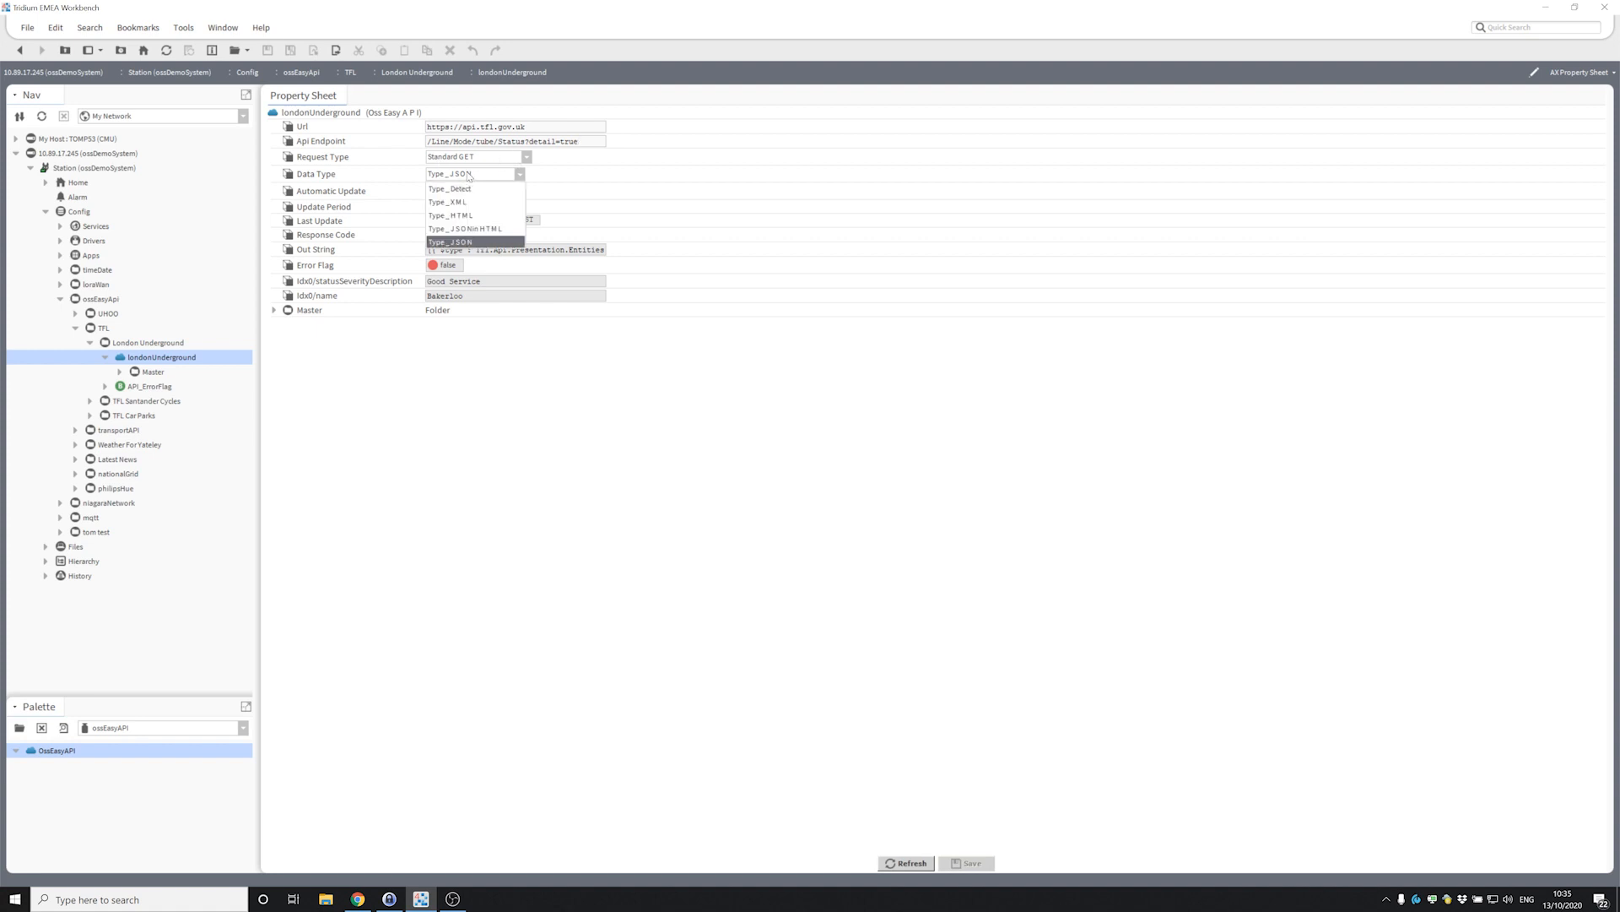
pyautogui.click(473, 189)
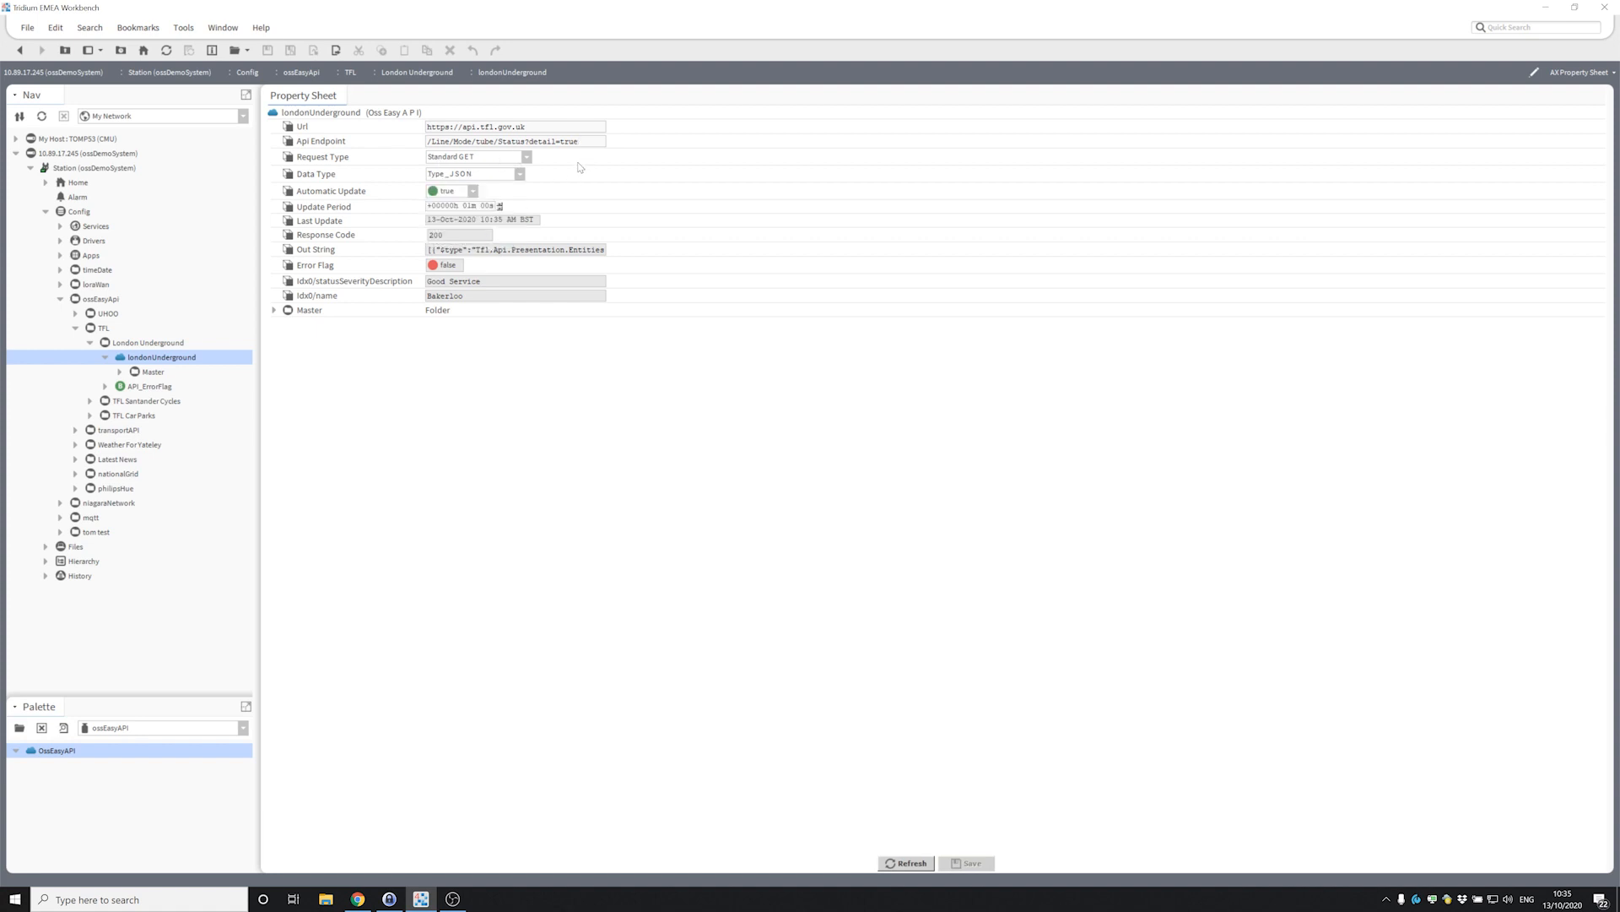
pyautogui.click(505, 158)
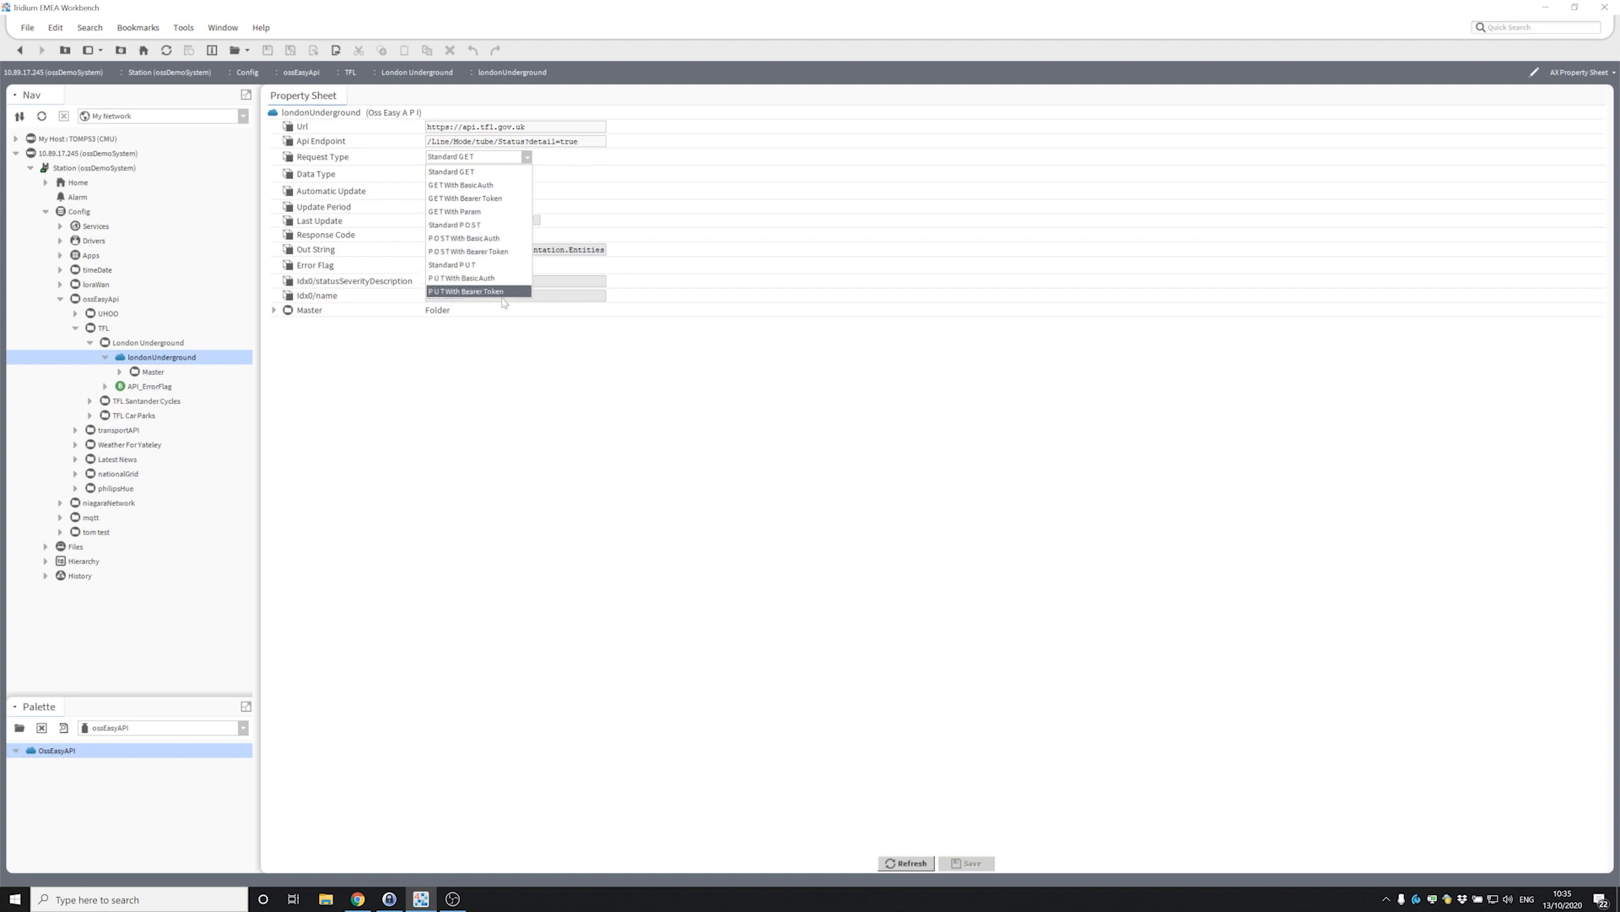
pyautogui.click(490, 174)
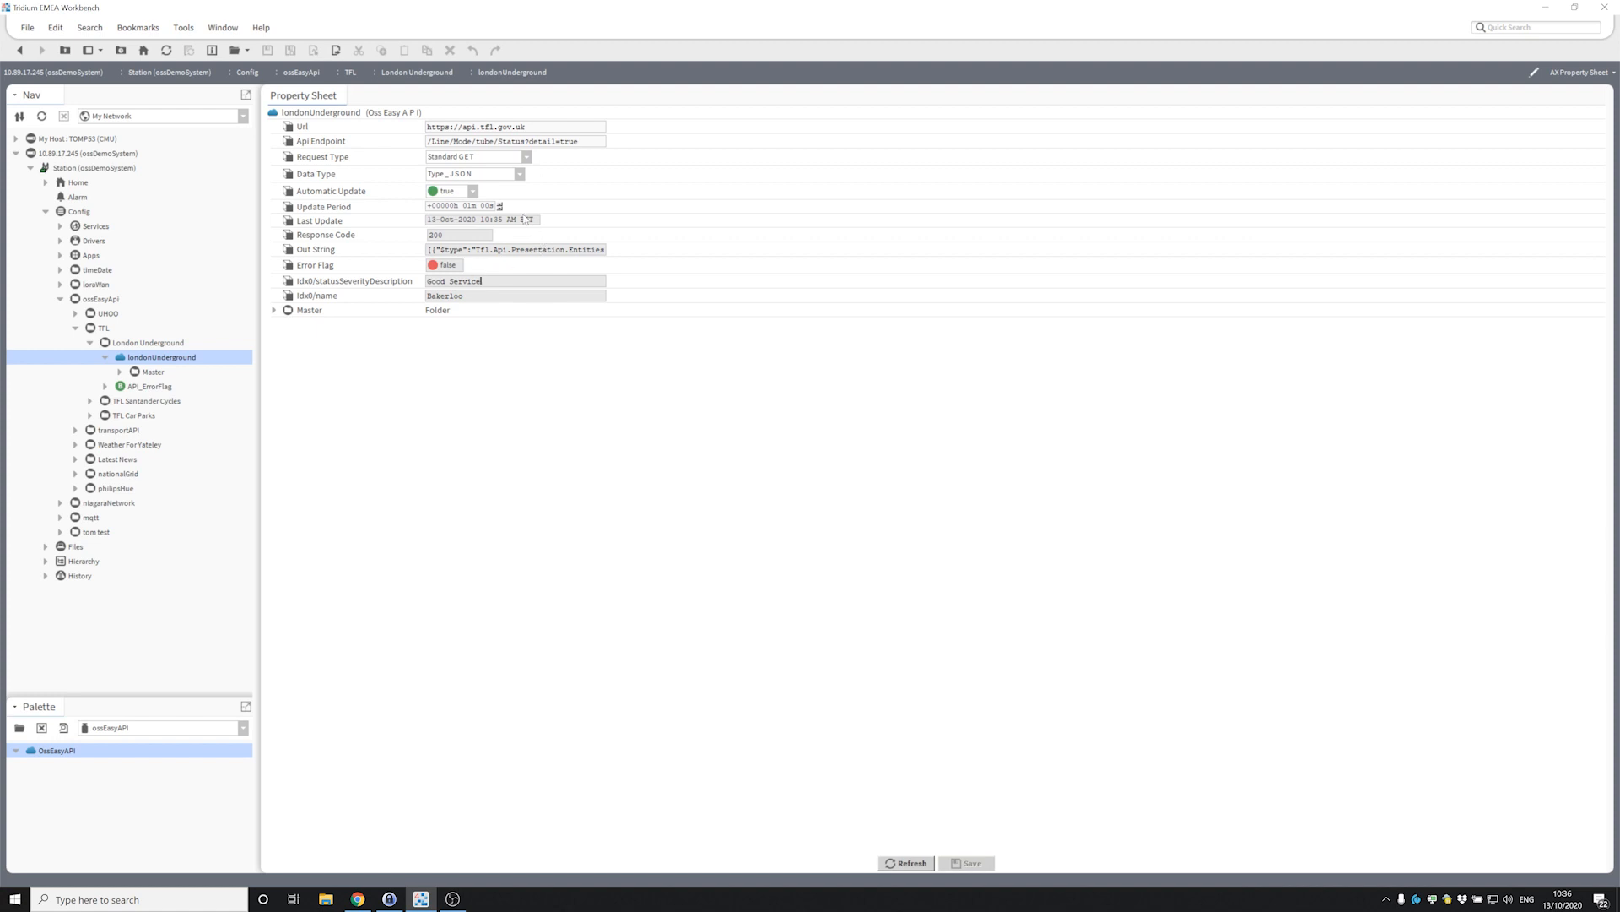
pyautogui.moveTo(579, 141); pyautogui.dragTo(432, 141)
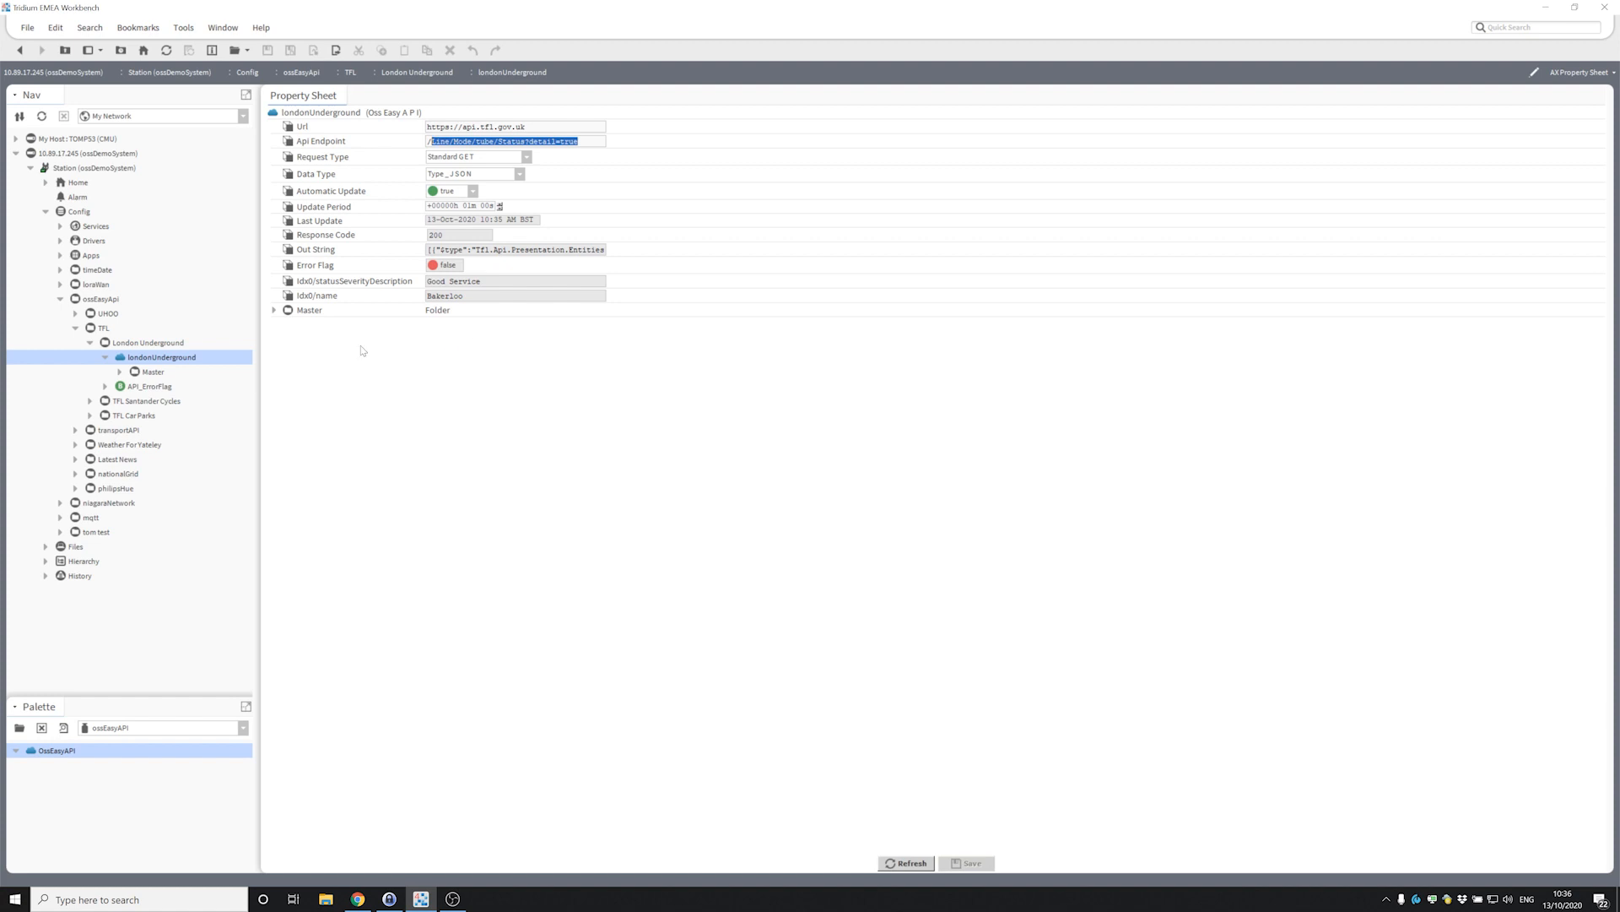
# Expand Master and the Bakerloo Idx0 record, inspecting its crowding, disruptions and lineStatuses, then collapse Idx0.
pyautogui.click(273, 309)
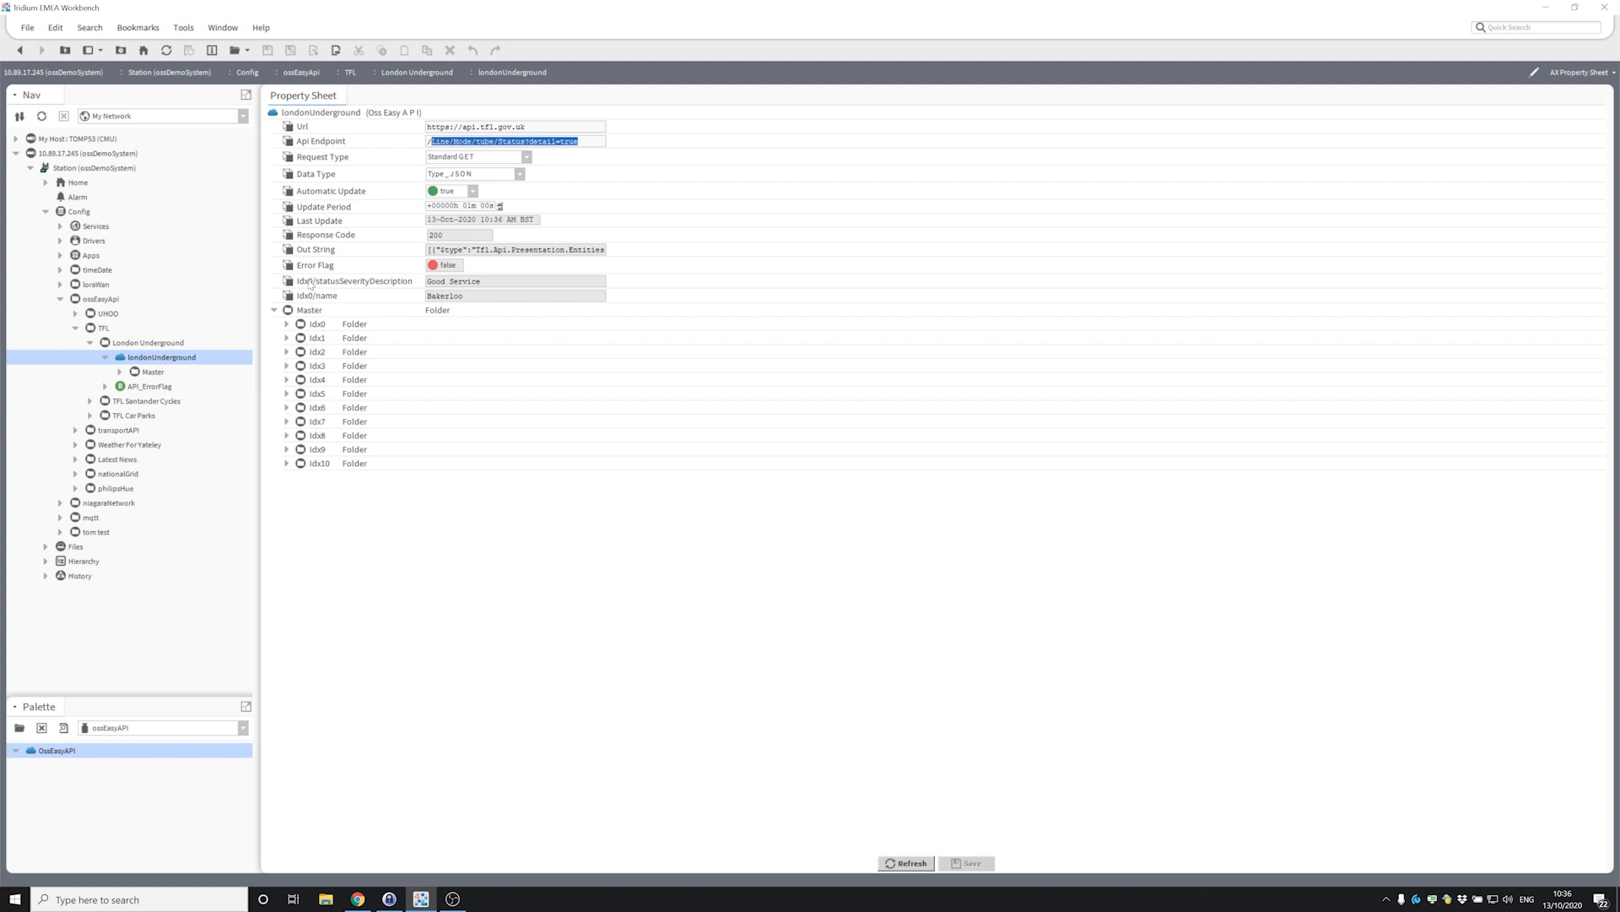
pyautogui.click(287, 324)
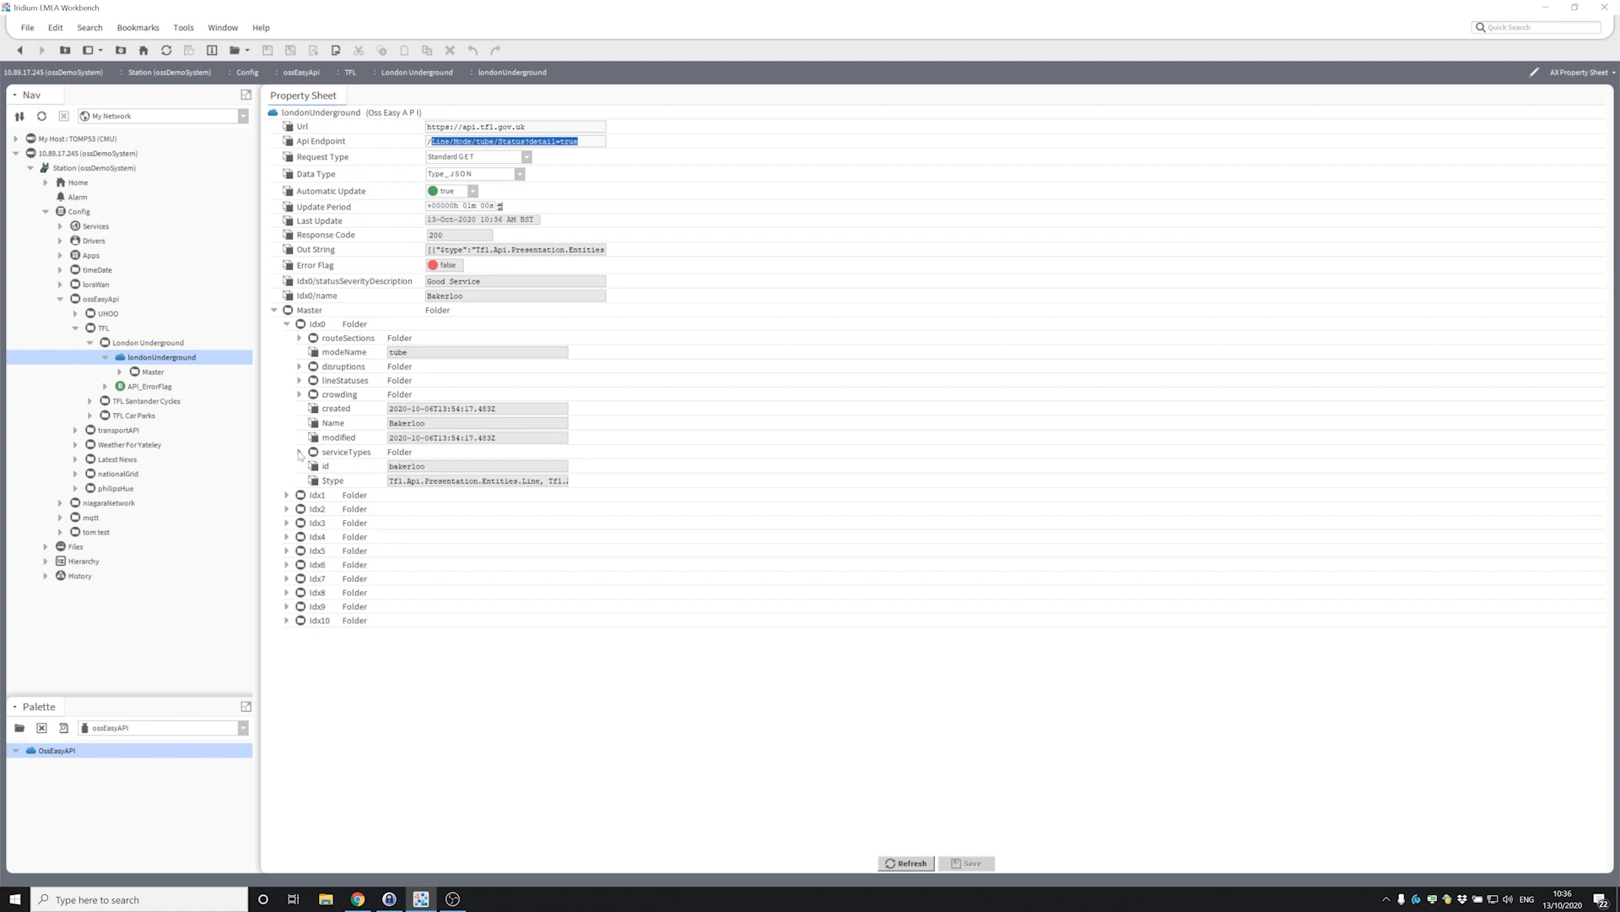
pyautogui.click(300, 394)
pyautogui.click(300, 394)
pyautogui.click(299, 381)
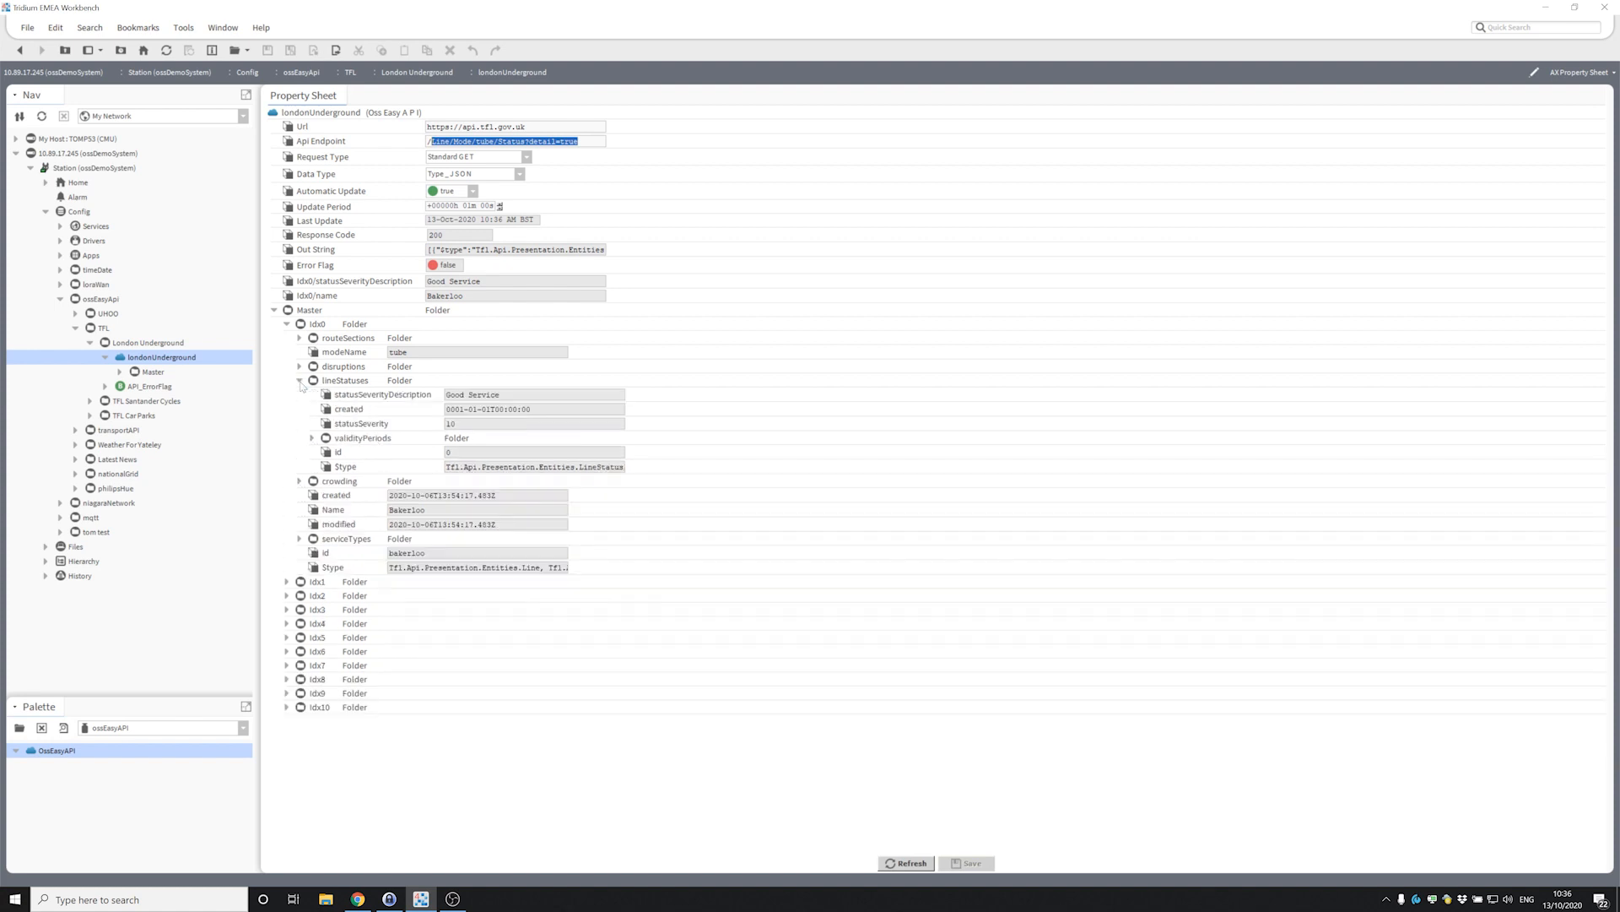
pyautogui.click(299, 381)
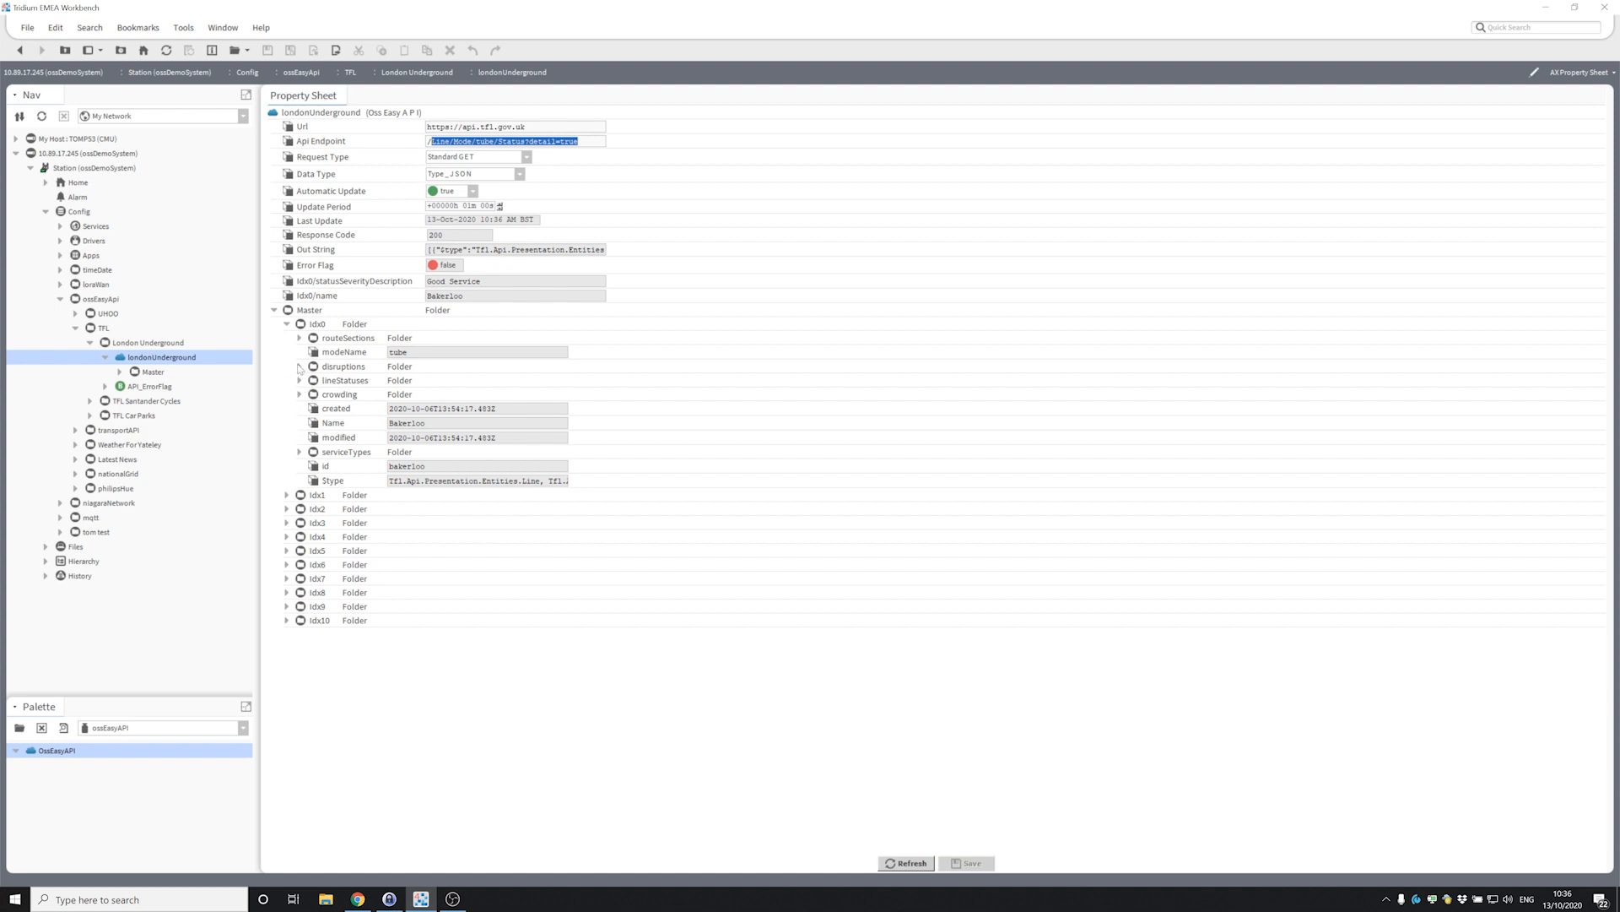
pyautogui.click(299, 368)
pyautogui.click(299, 380)
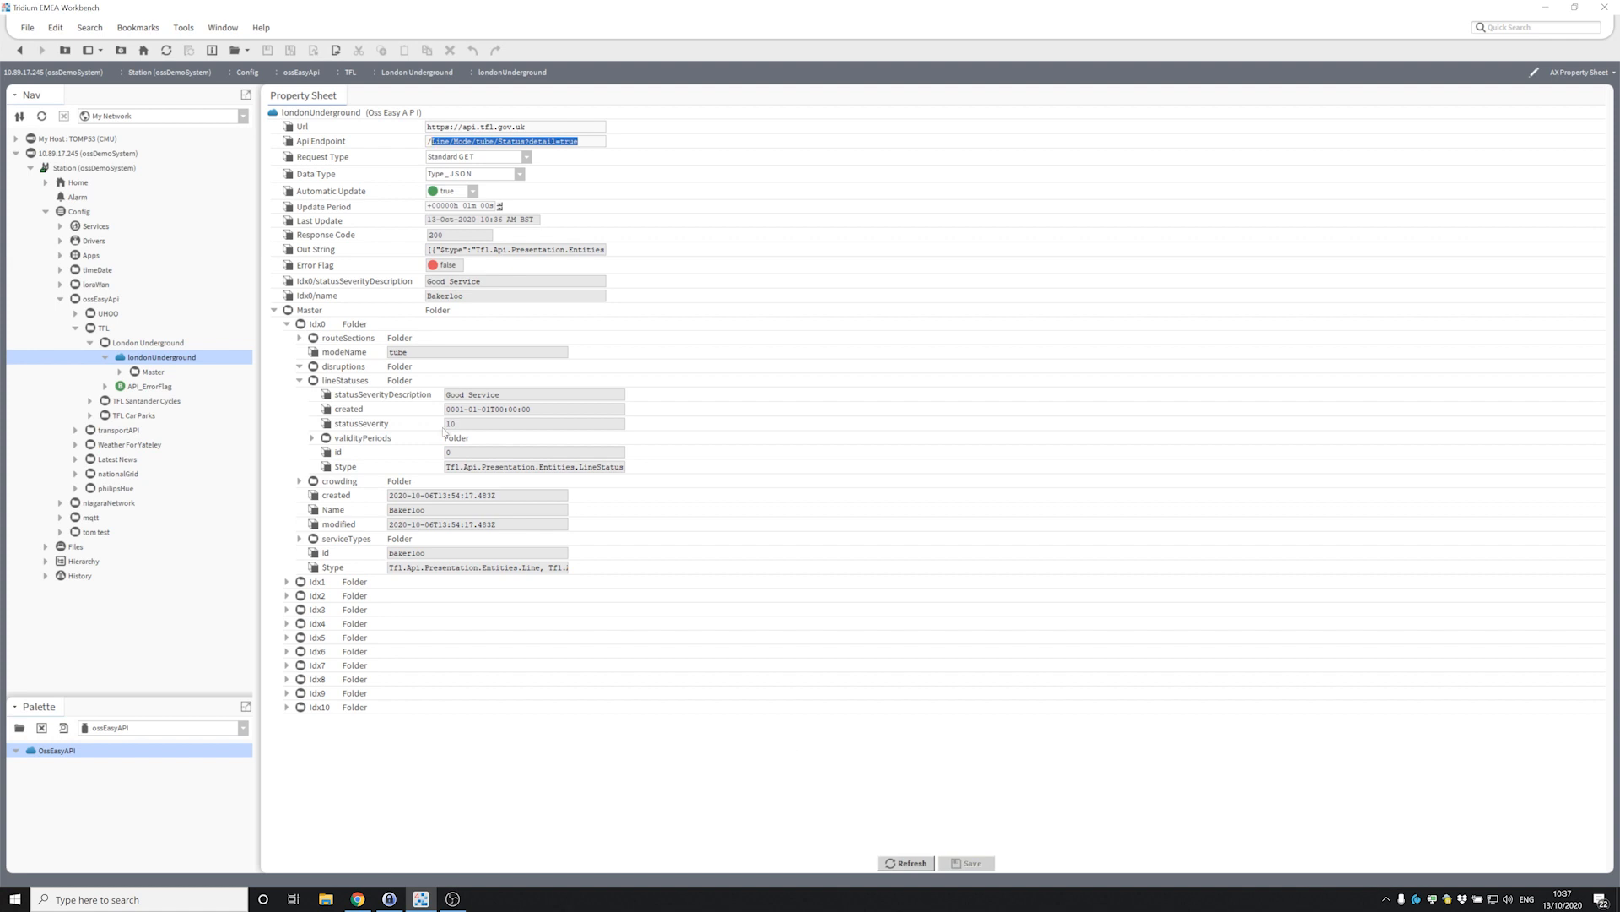
pyautogui.doubleClick(314, 323)
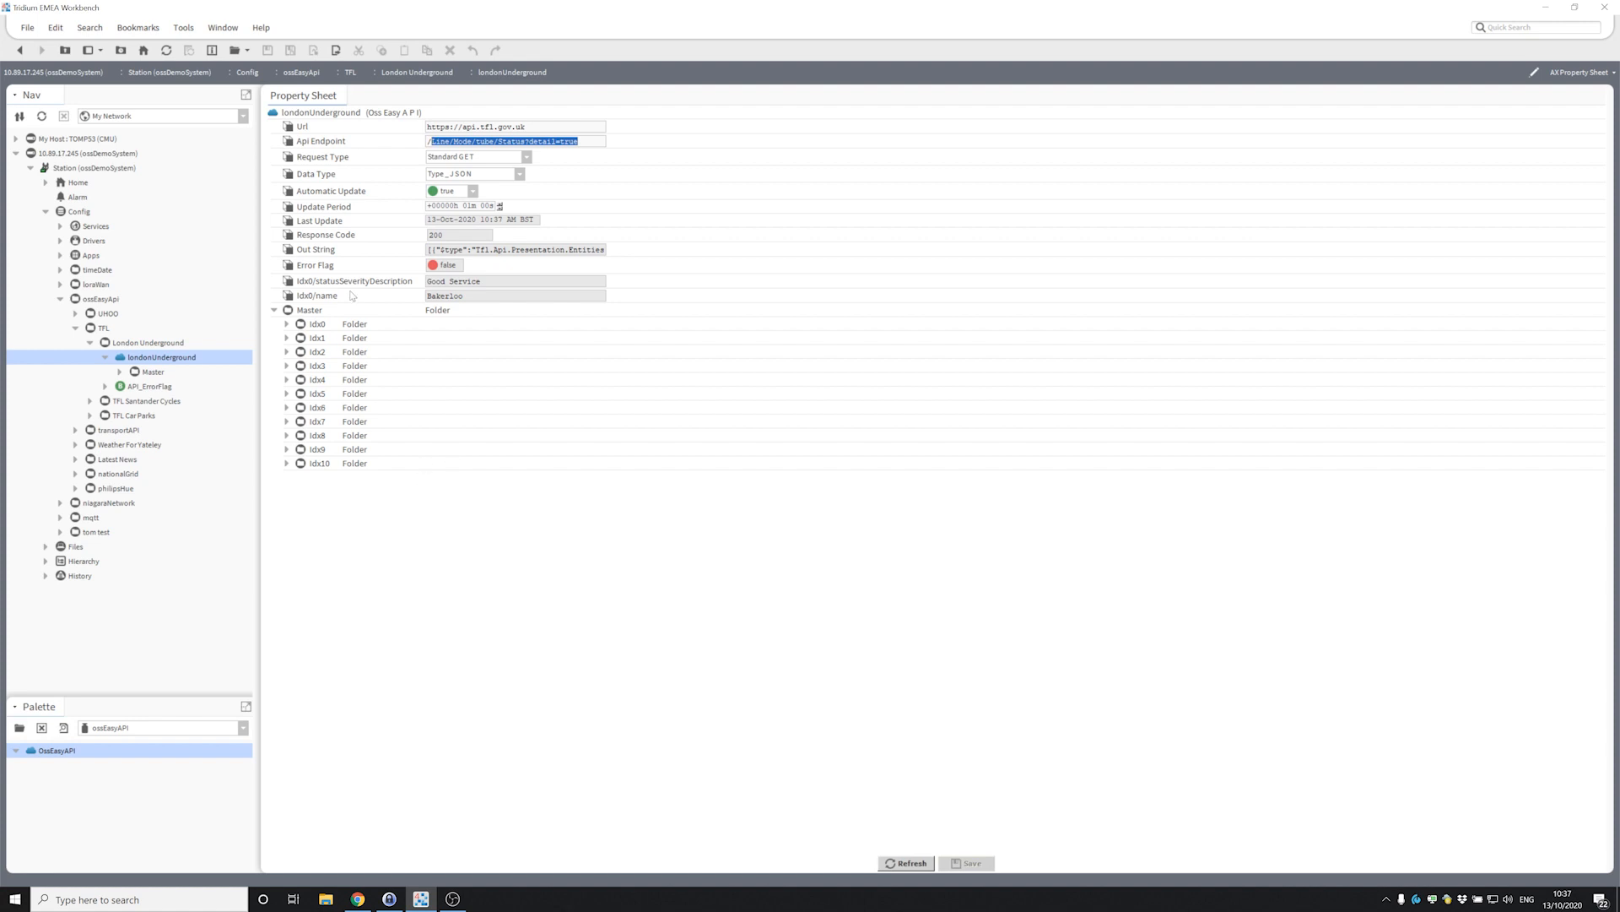
# Expand and collapse the Idx3 and Idx2 line records to look at their contents.
pyautogui.click(286, 365)
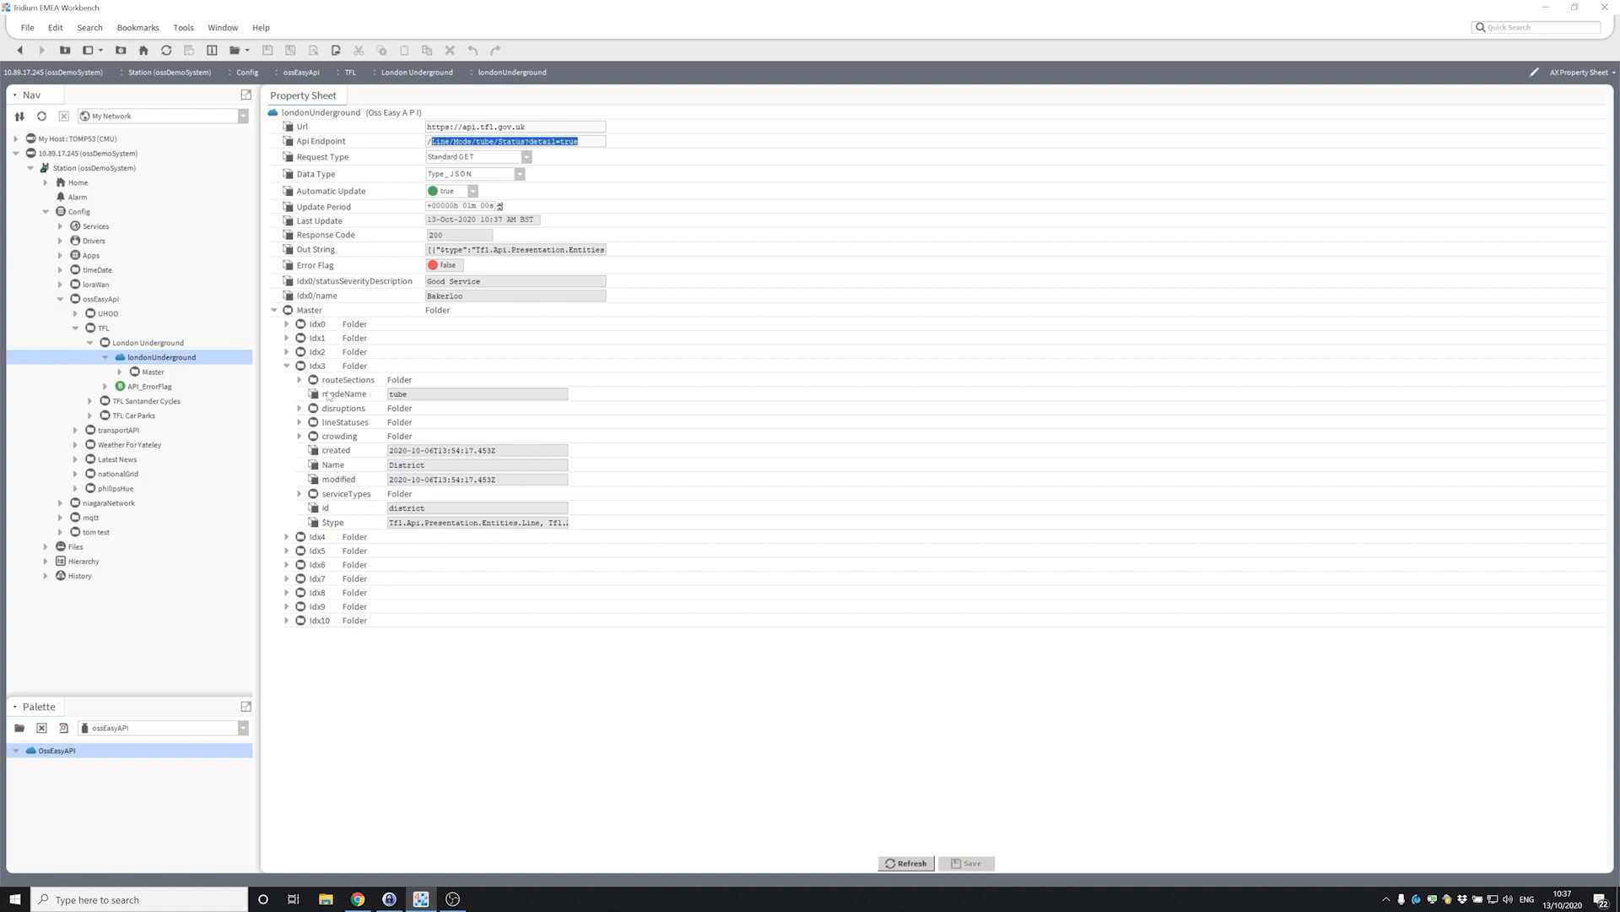
pyautogui.click(286, 351)
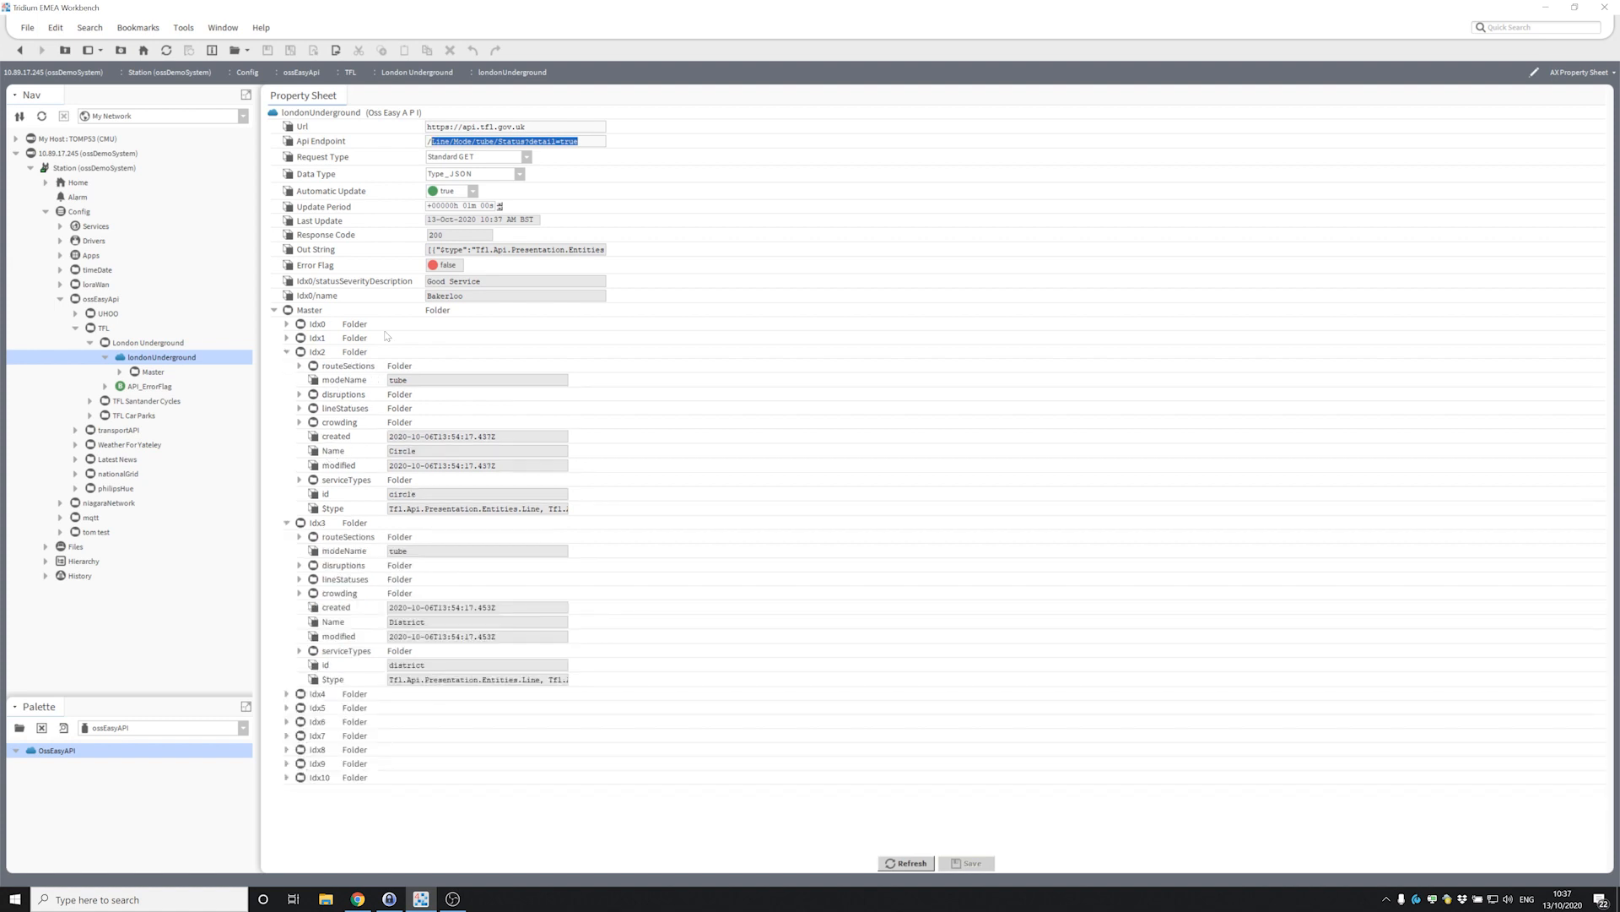
pyautogui.click(286, 351)
pyautogui.click(286, 366)
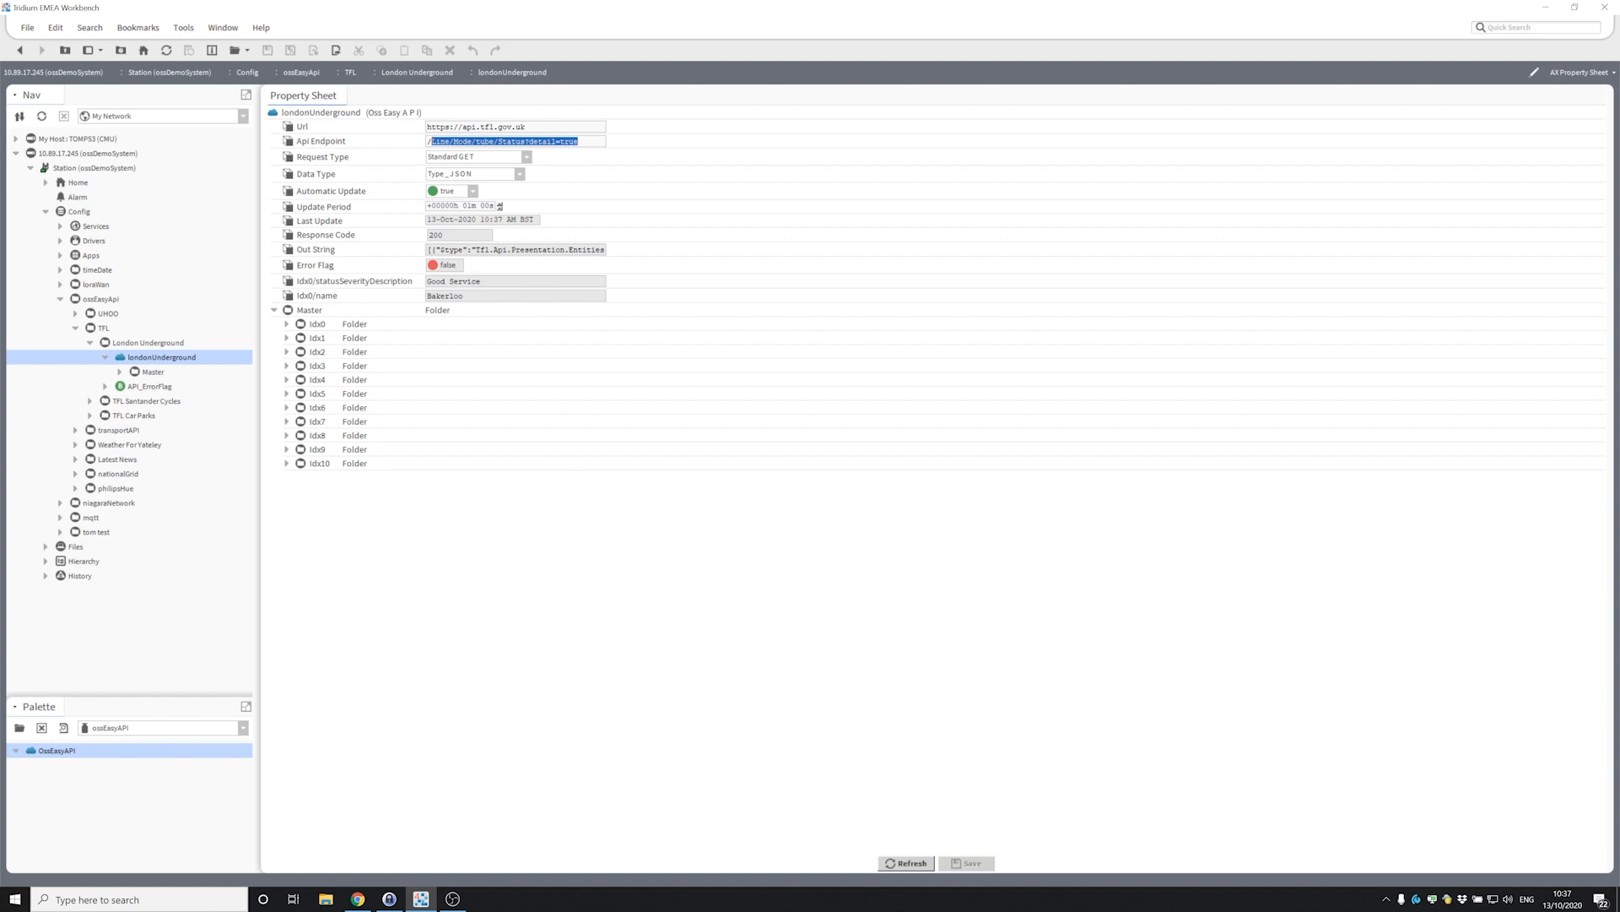
# Highlight the api.tfl Api Endpoint value, then bring Chrome with the Web API article forward.
pyautogui.click(521, 249)
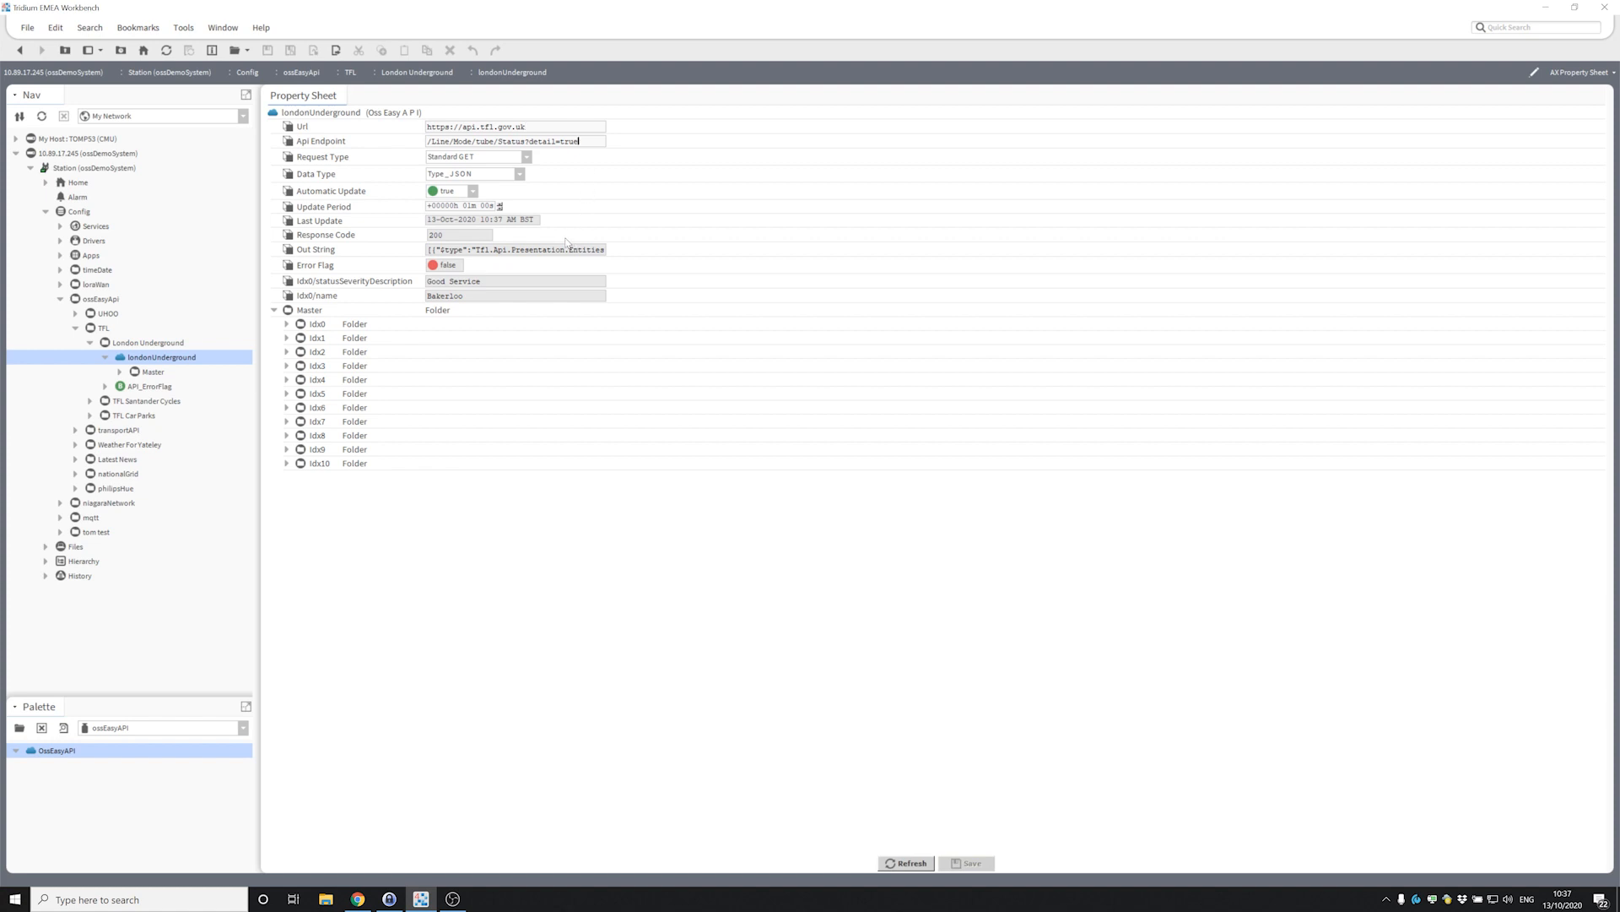
pyautogui.moveTo(463, 126); pyautogui.dragTo(493, 126)
pyautogui.click(527, 126)
pyautogui.moveTo(579, 141); pyautogui.dragTo(373, 124)
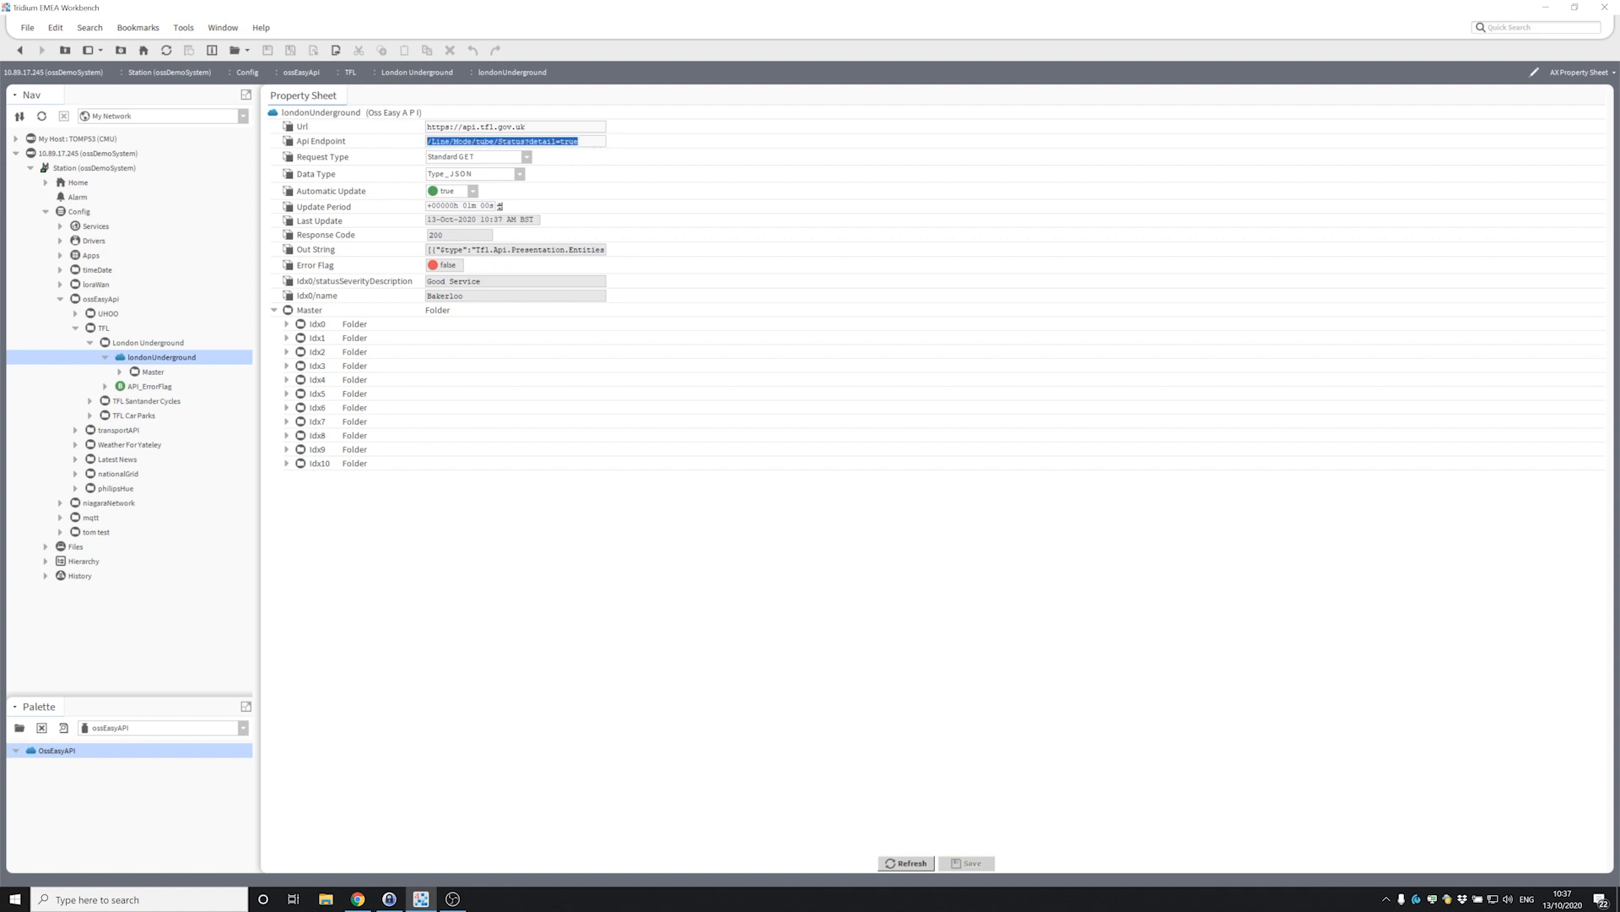
pyautogui.click(594, 142)
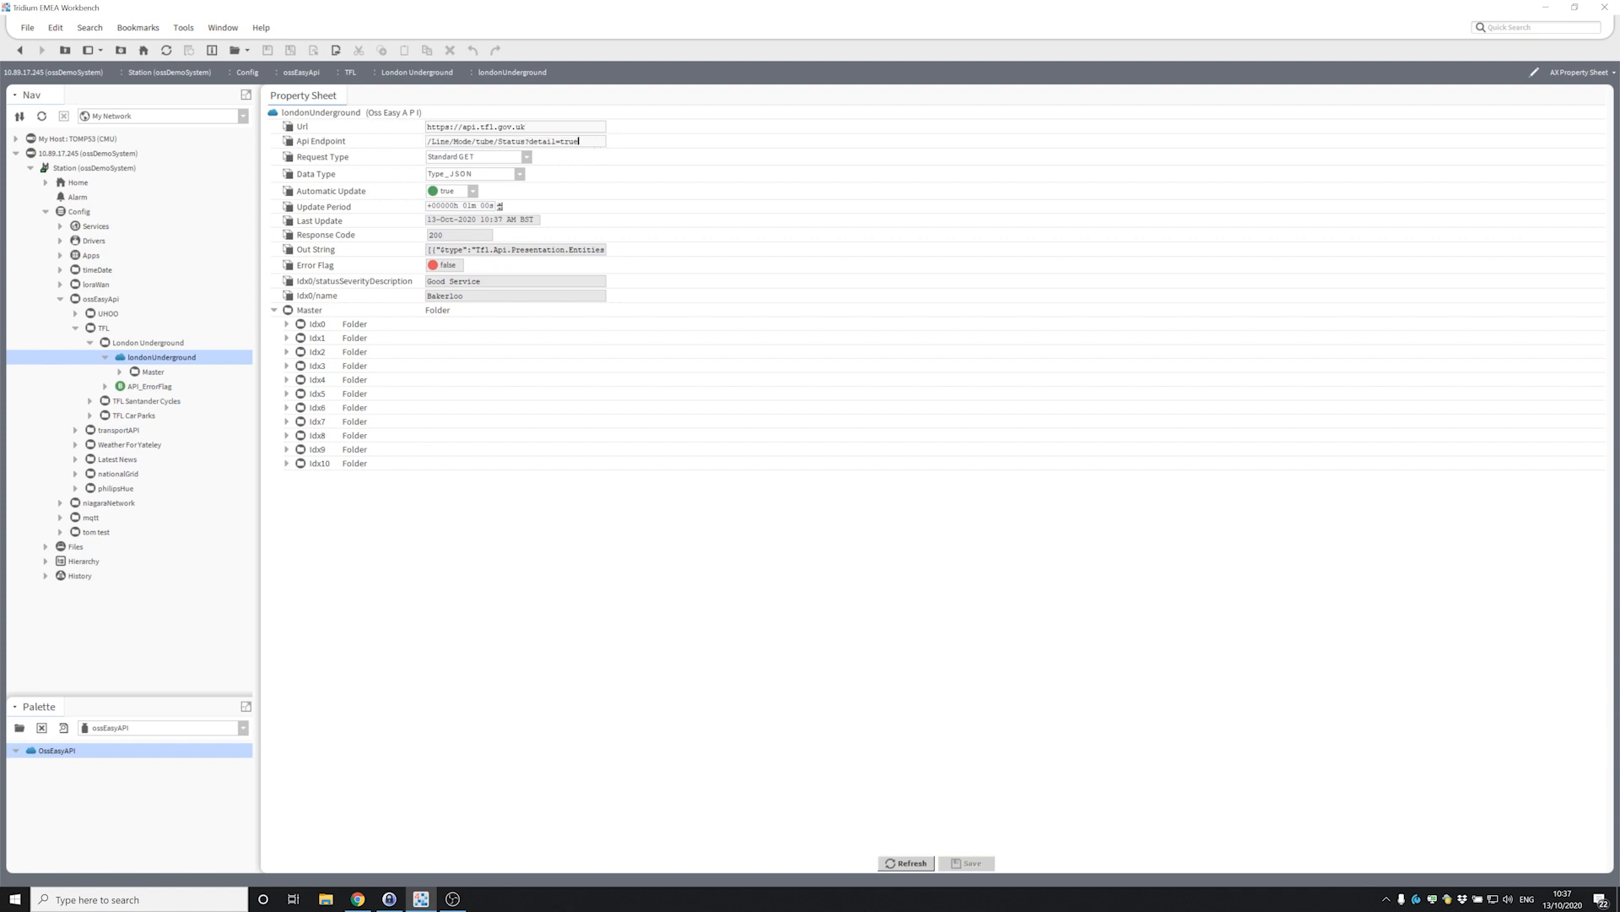
pyautogui.moveTo(579, 141); pyautogui.dragTo(395, 139)
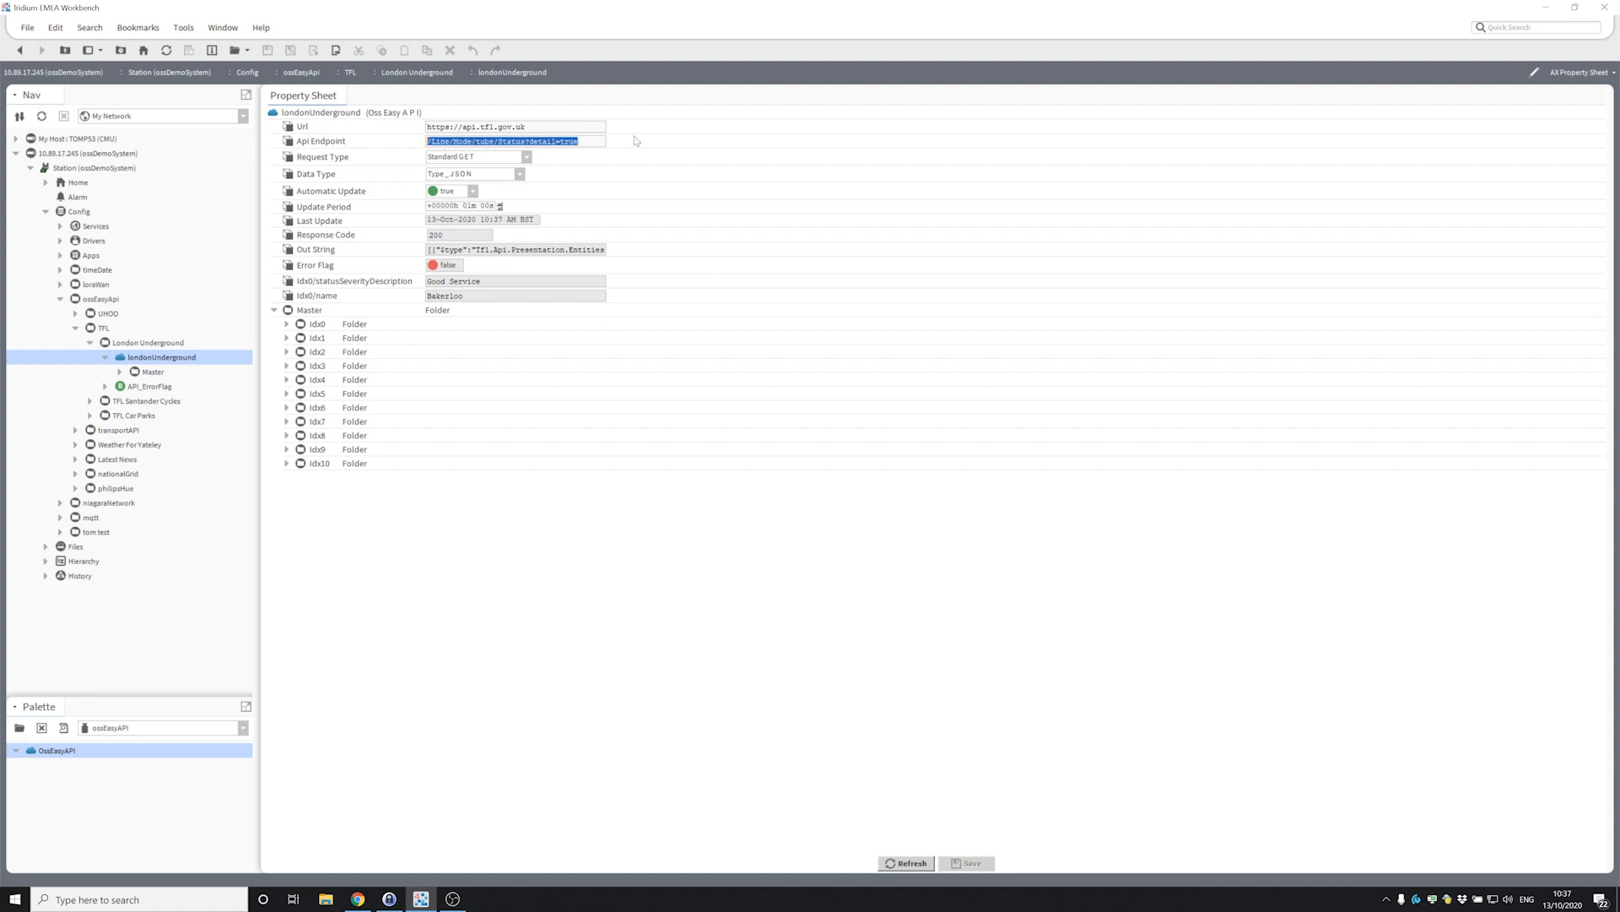
pyautogui.click(592, 142)
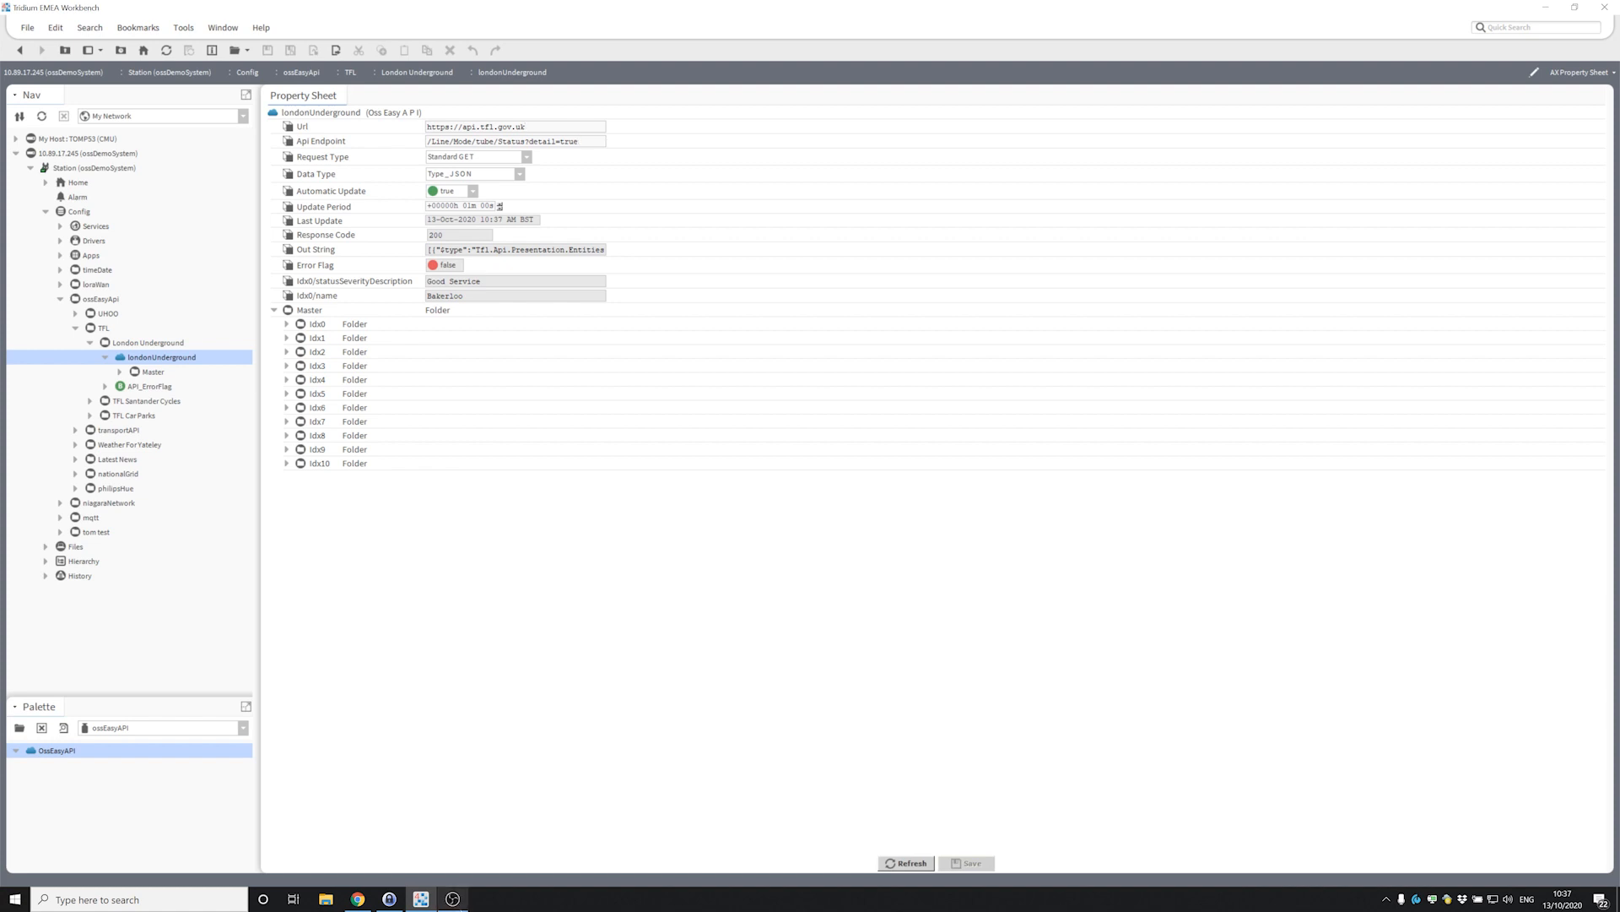
pyautogui.click(358, 899)
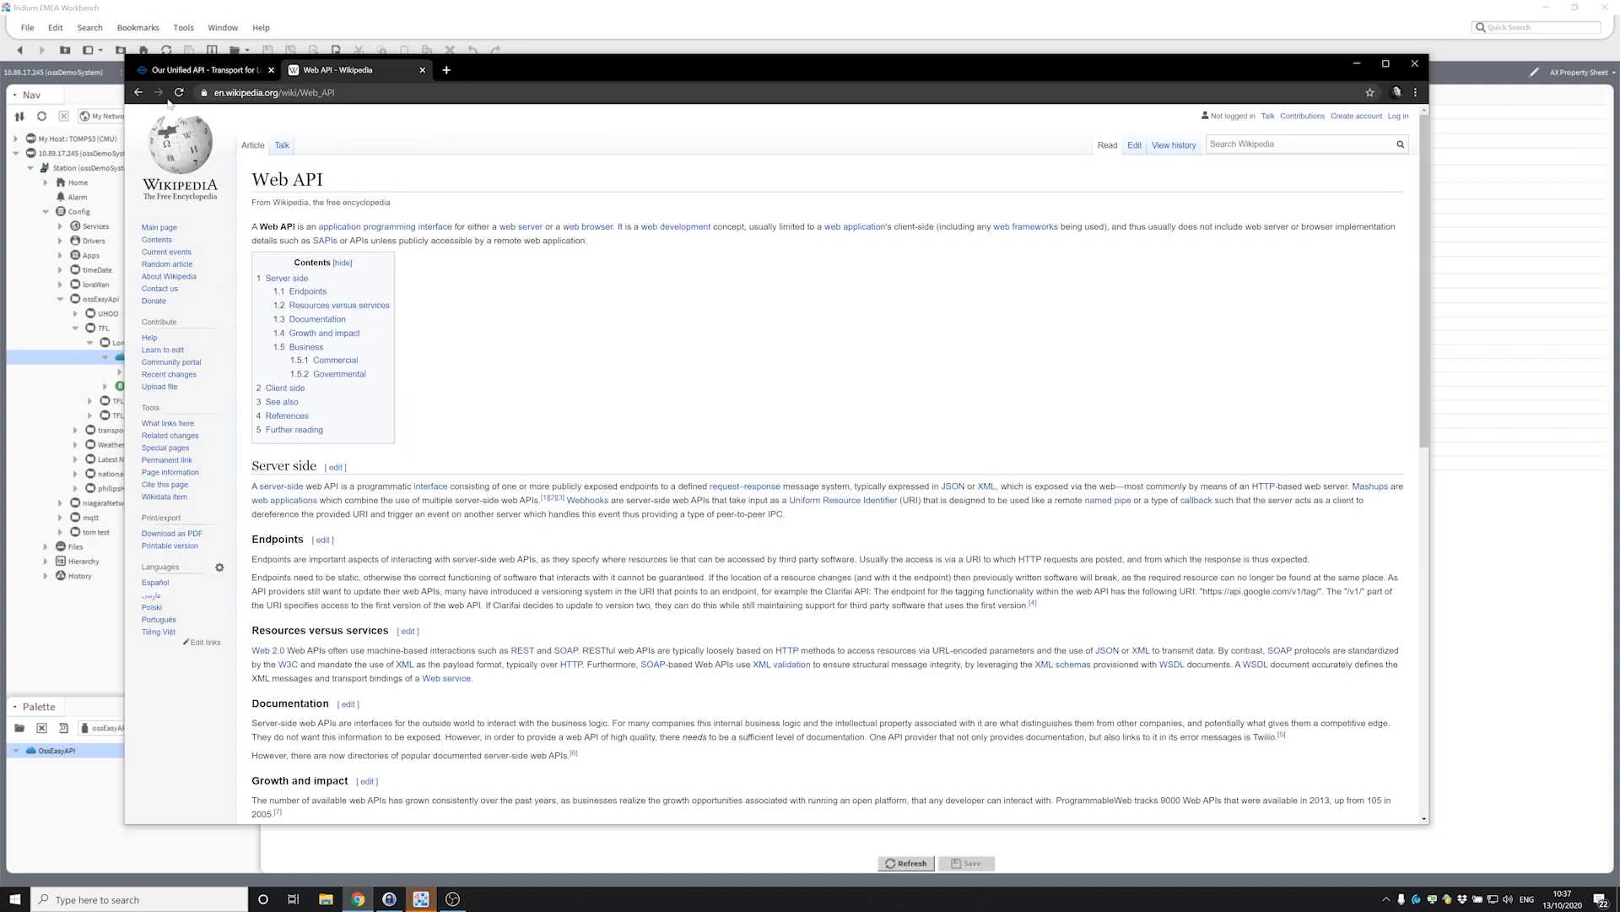
# Skim the TfL 'Our Unified API' page, move Chrome aside, and return to Workbench.
pyautogui.click(195, 70)
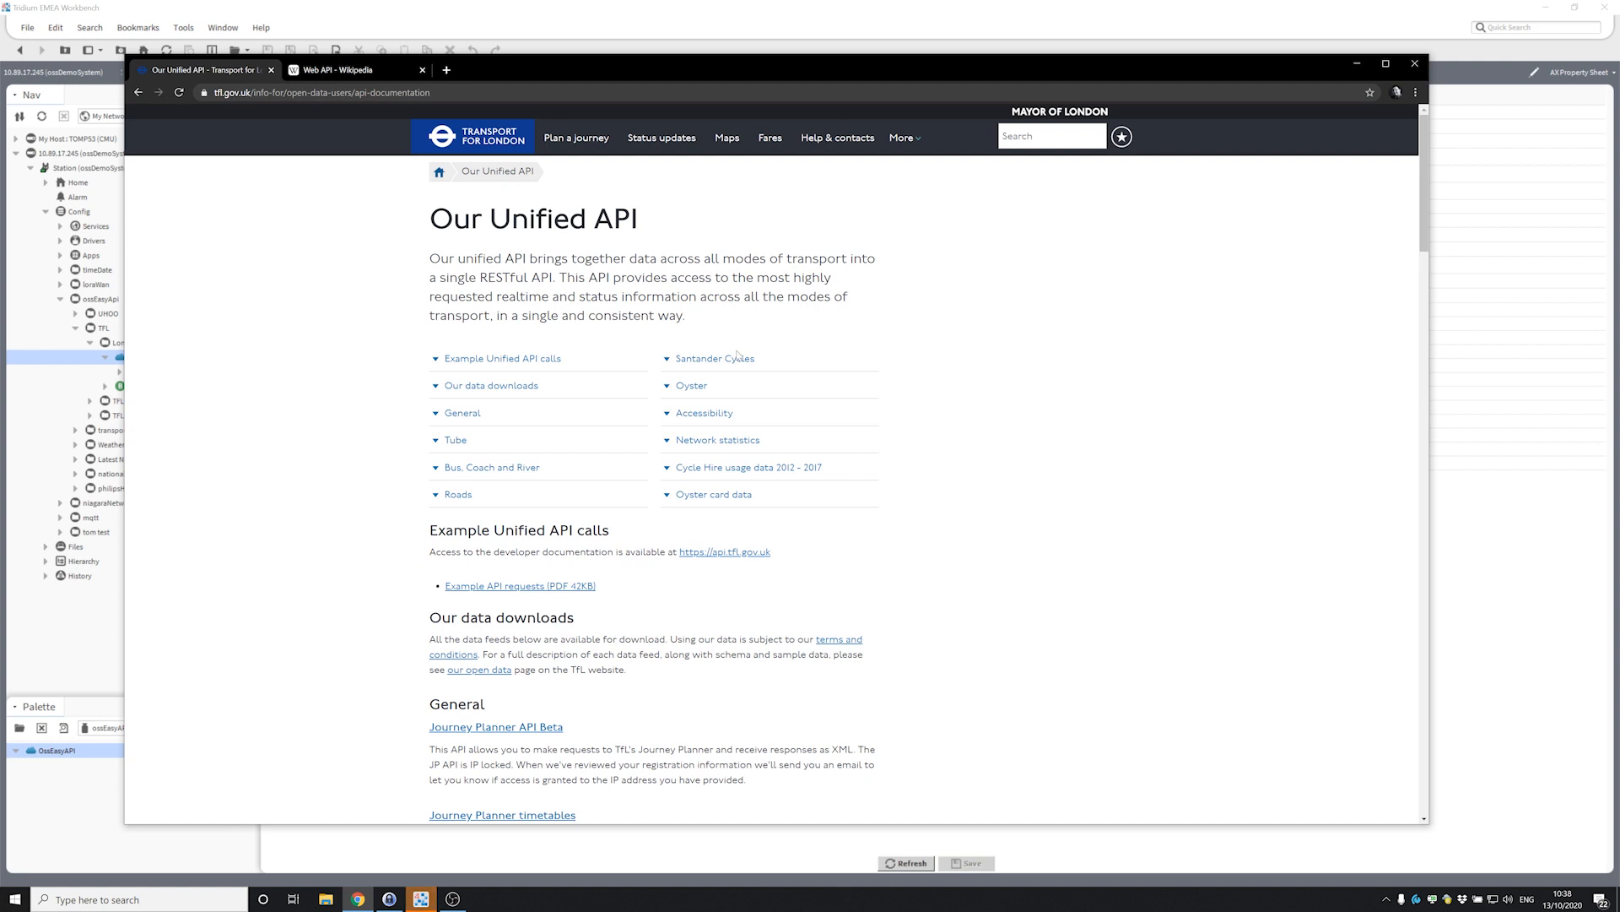
pyautogui.scroll(-5, 675, 422)
pyautogui.moveTo(747, 64); pyautogui.dragTo(923, 85)
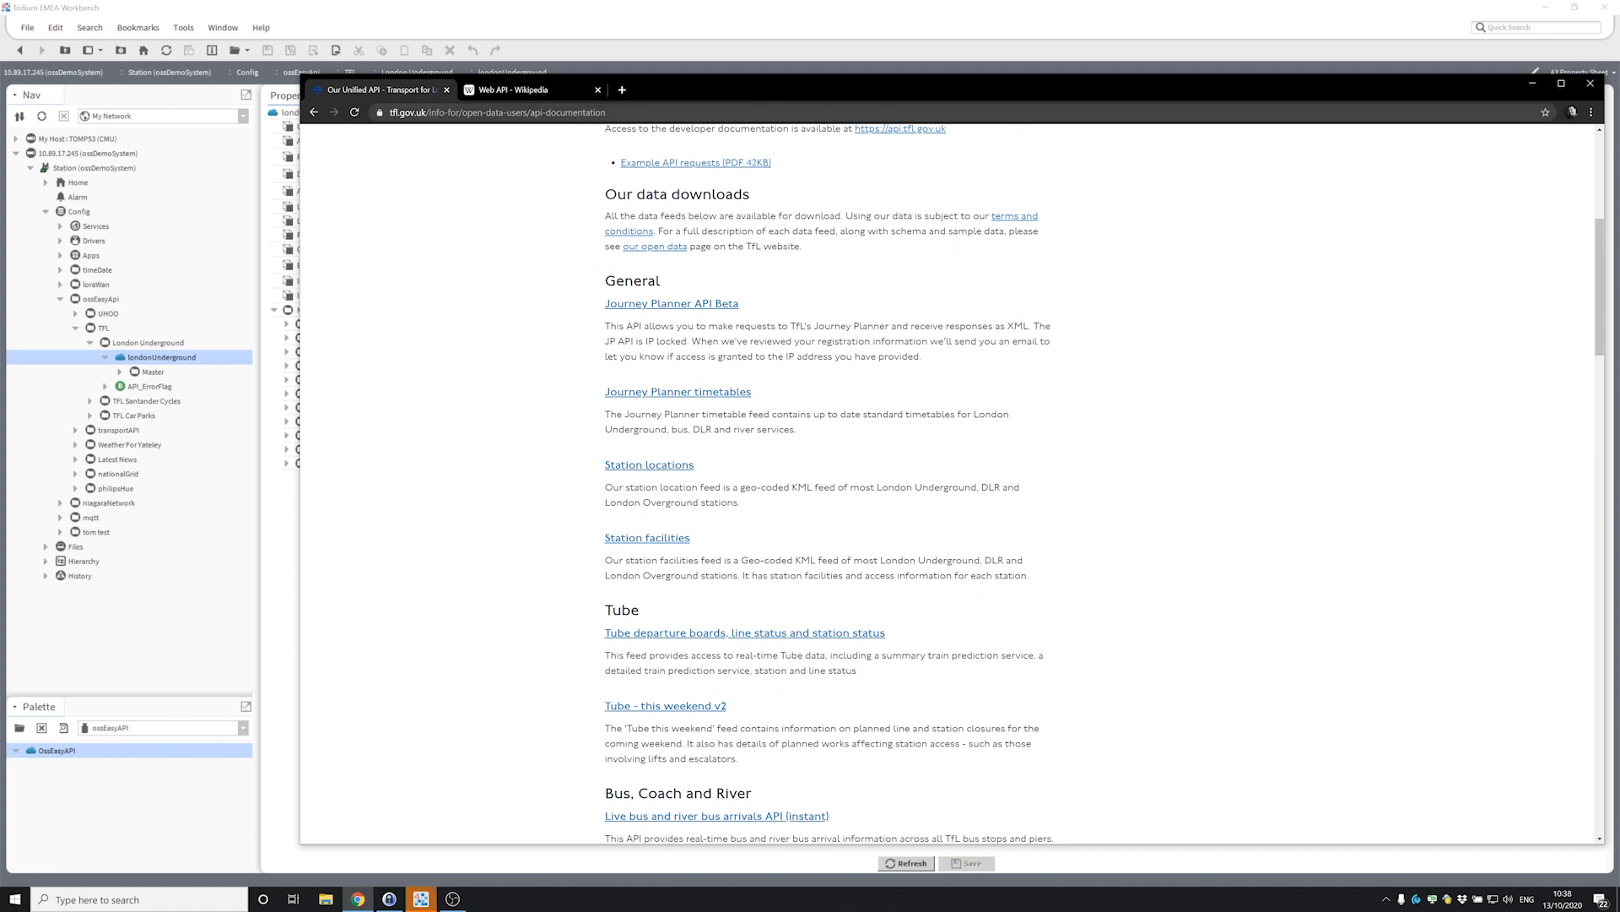
pyautogui.scroll(6, 998, 510)
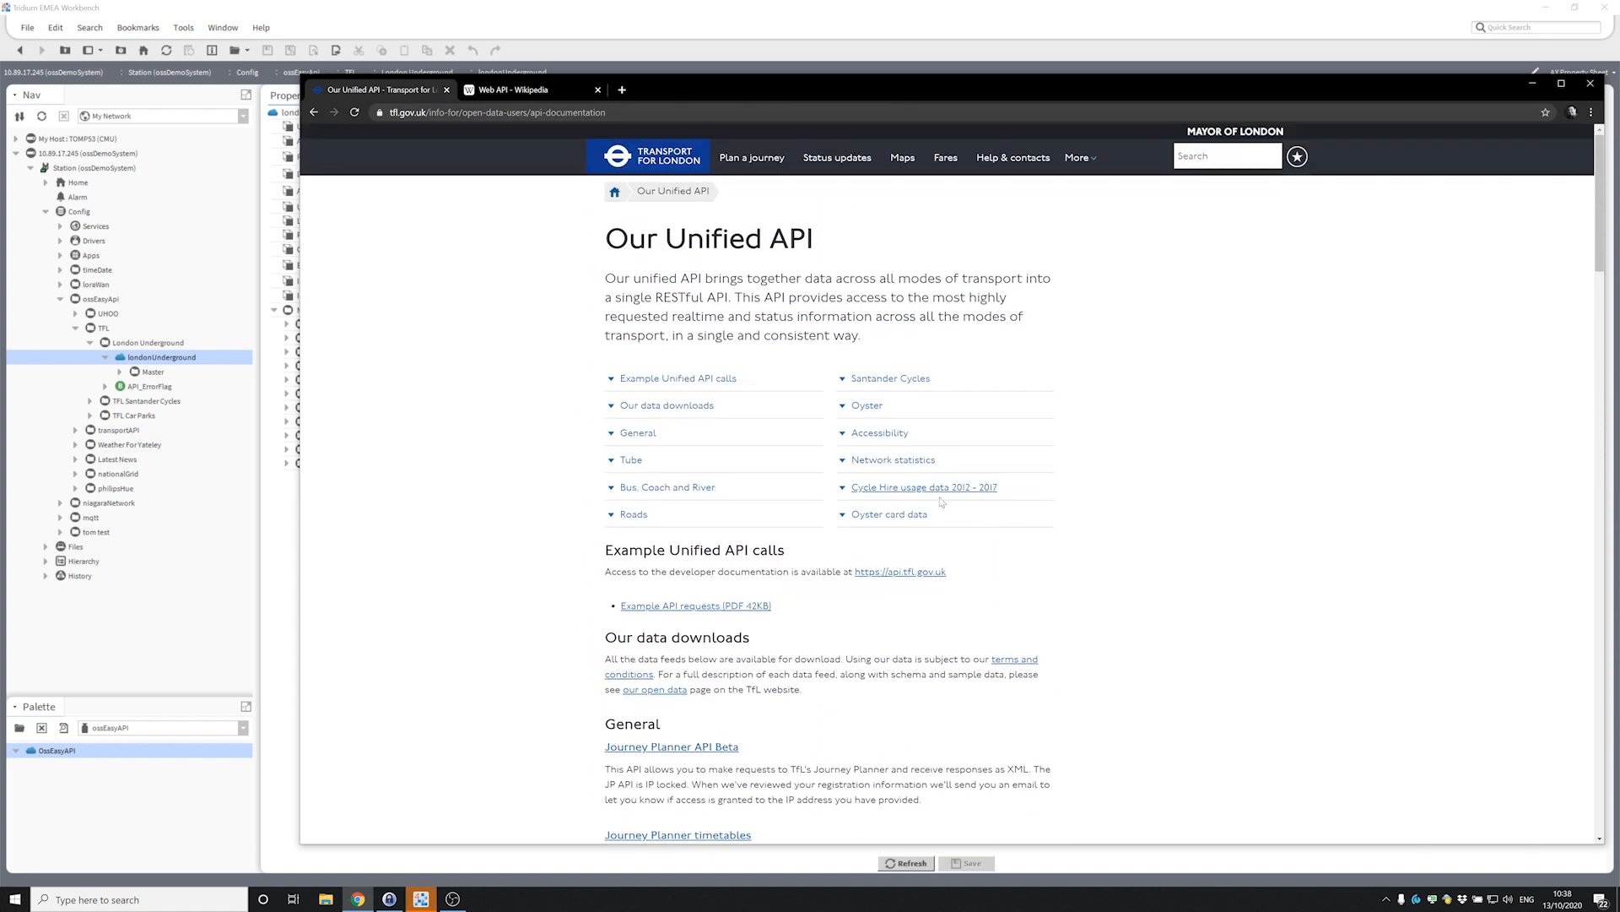
pyautogui.click(901, 4)
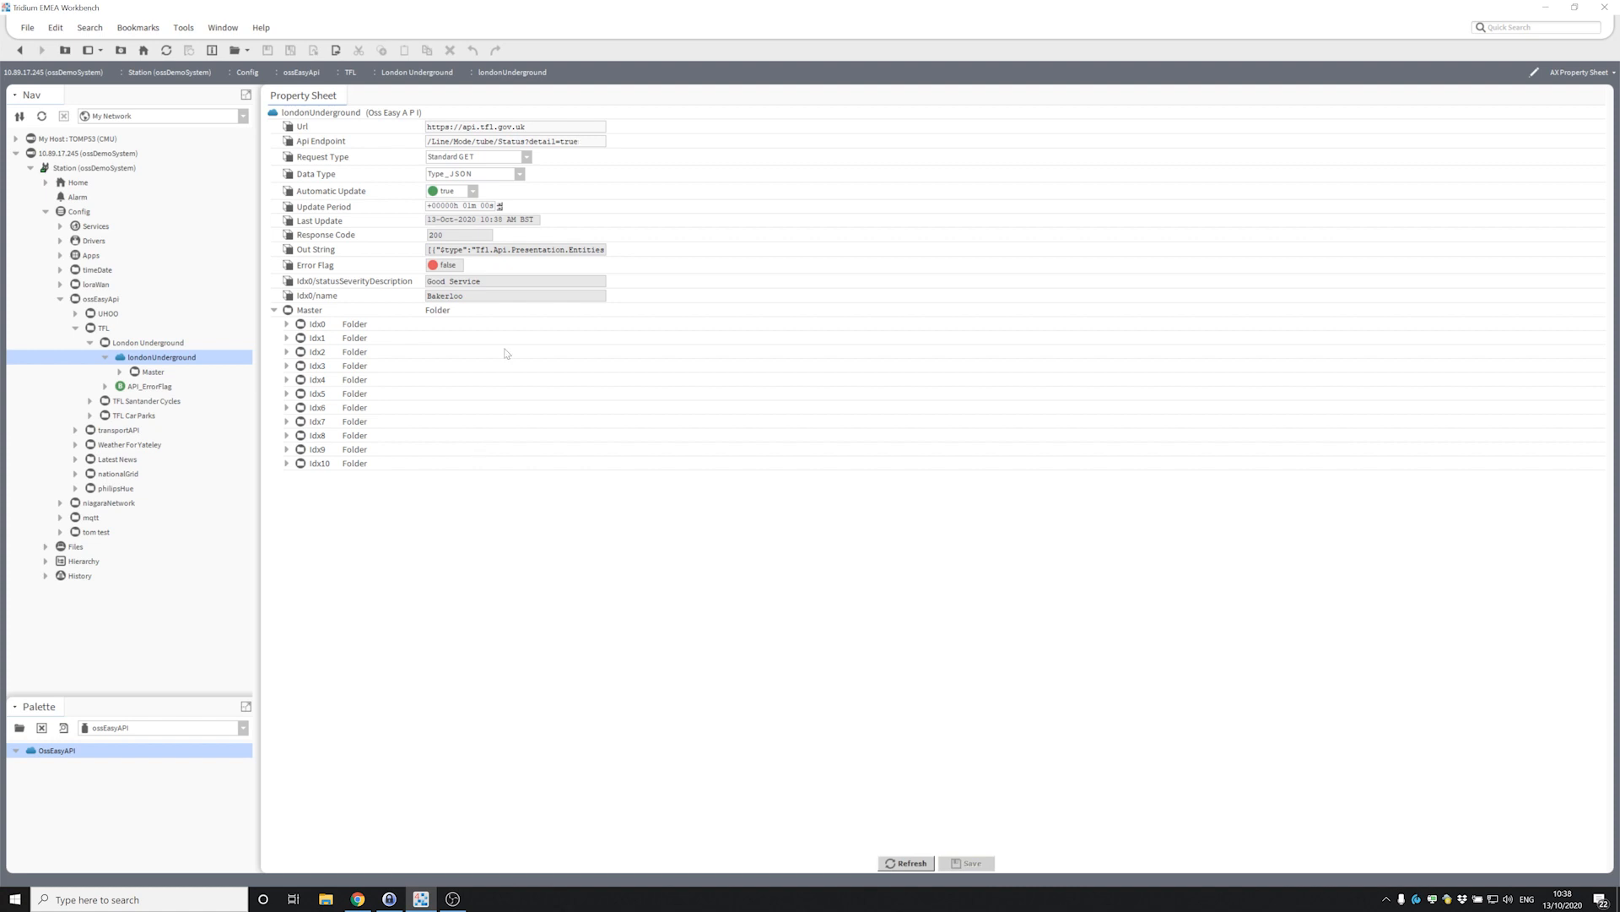
pyautogui.tripleClick(526, 126)
pyautogui.click(581, 127)
pyautogui.moveTo(581, 141); pyautogui.dragTo(308, 128)
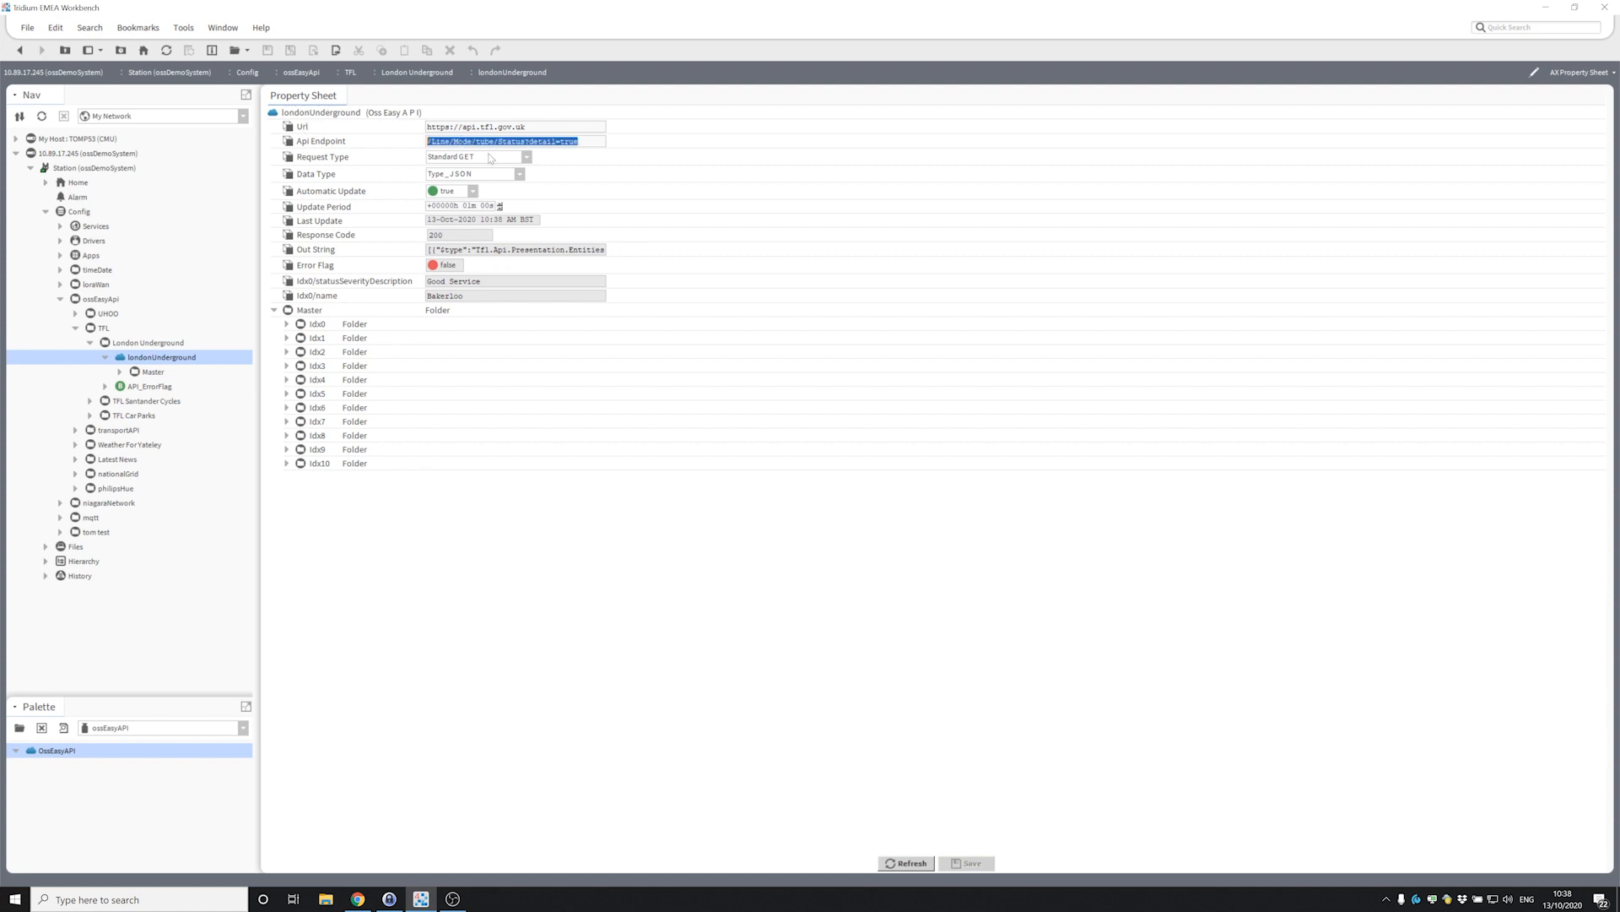
pyautogui.click(513, 141)
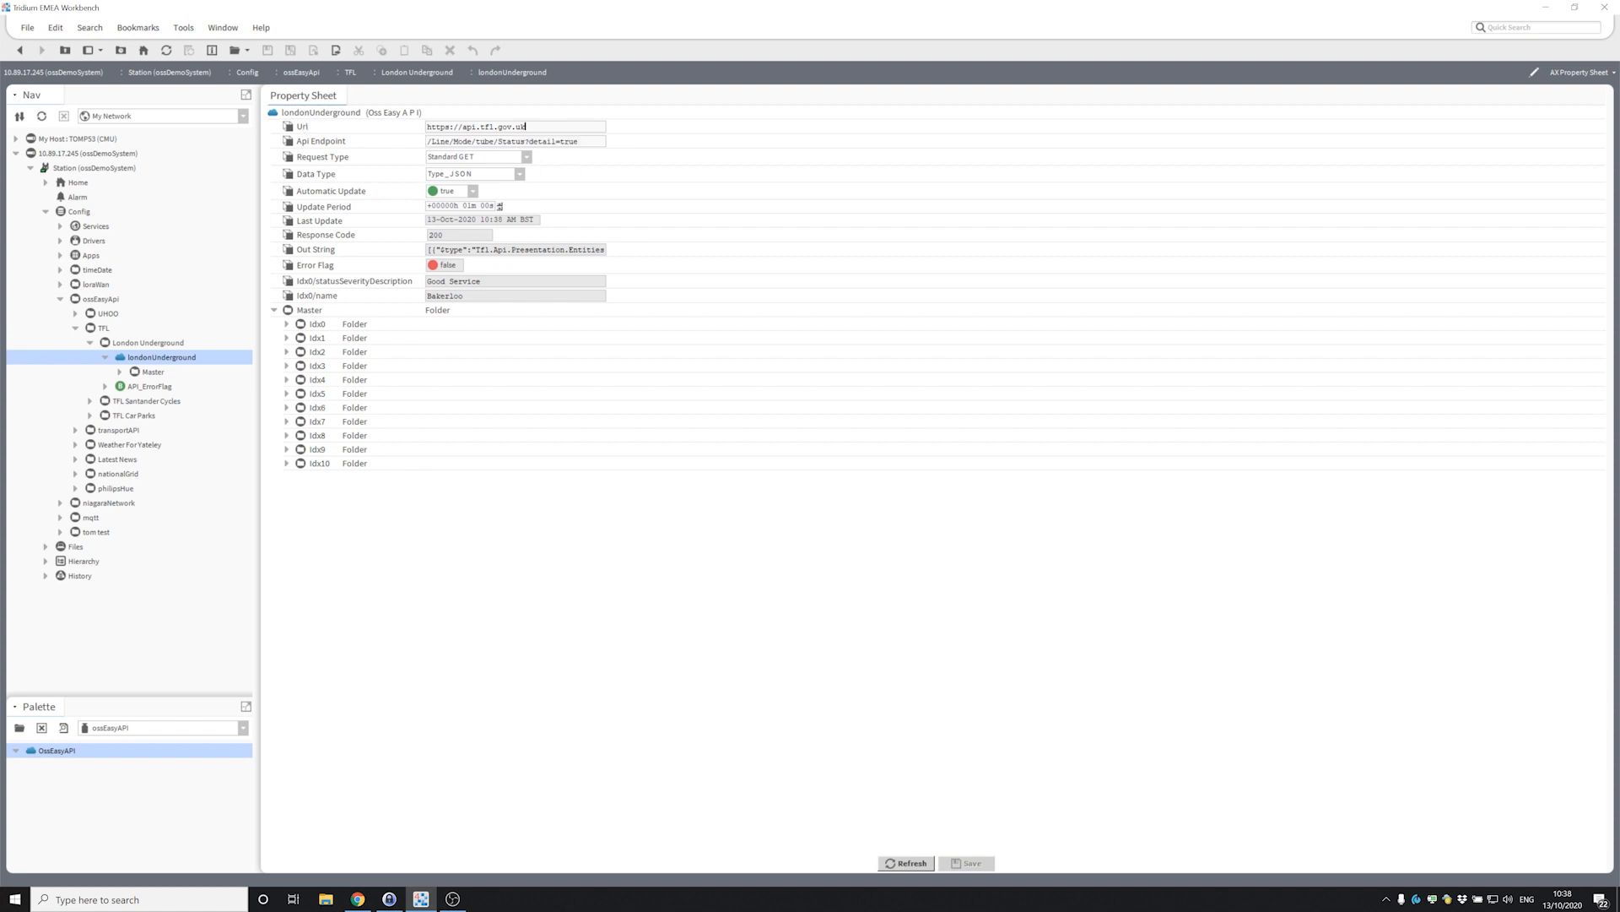
pyautogui.click(526, 158)
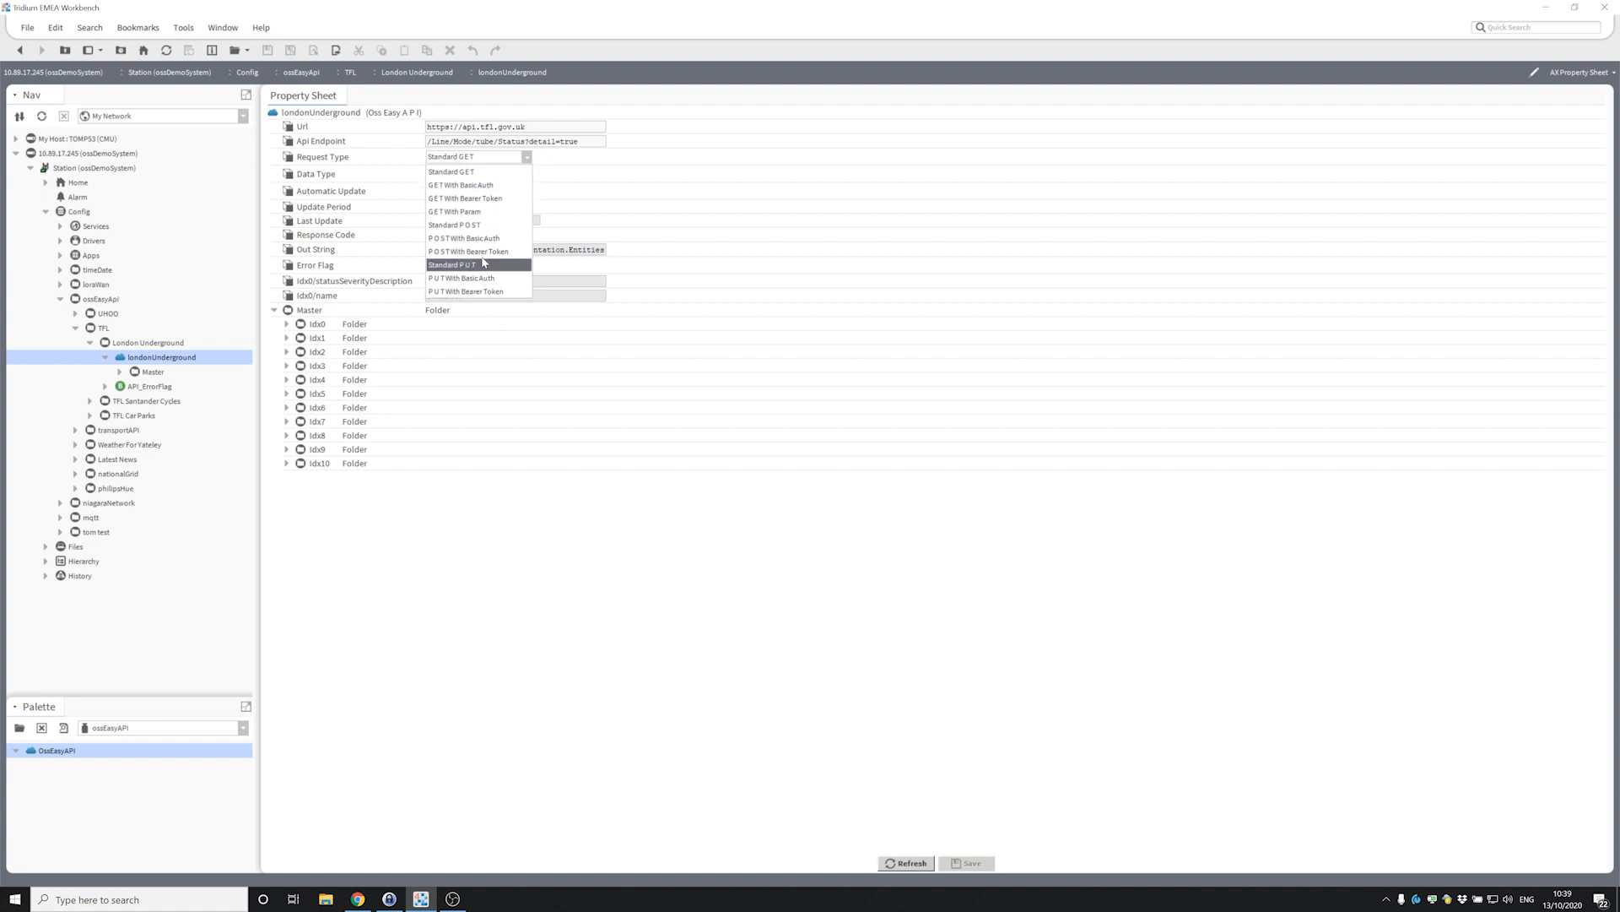
pyautogui.click(600, 501)
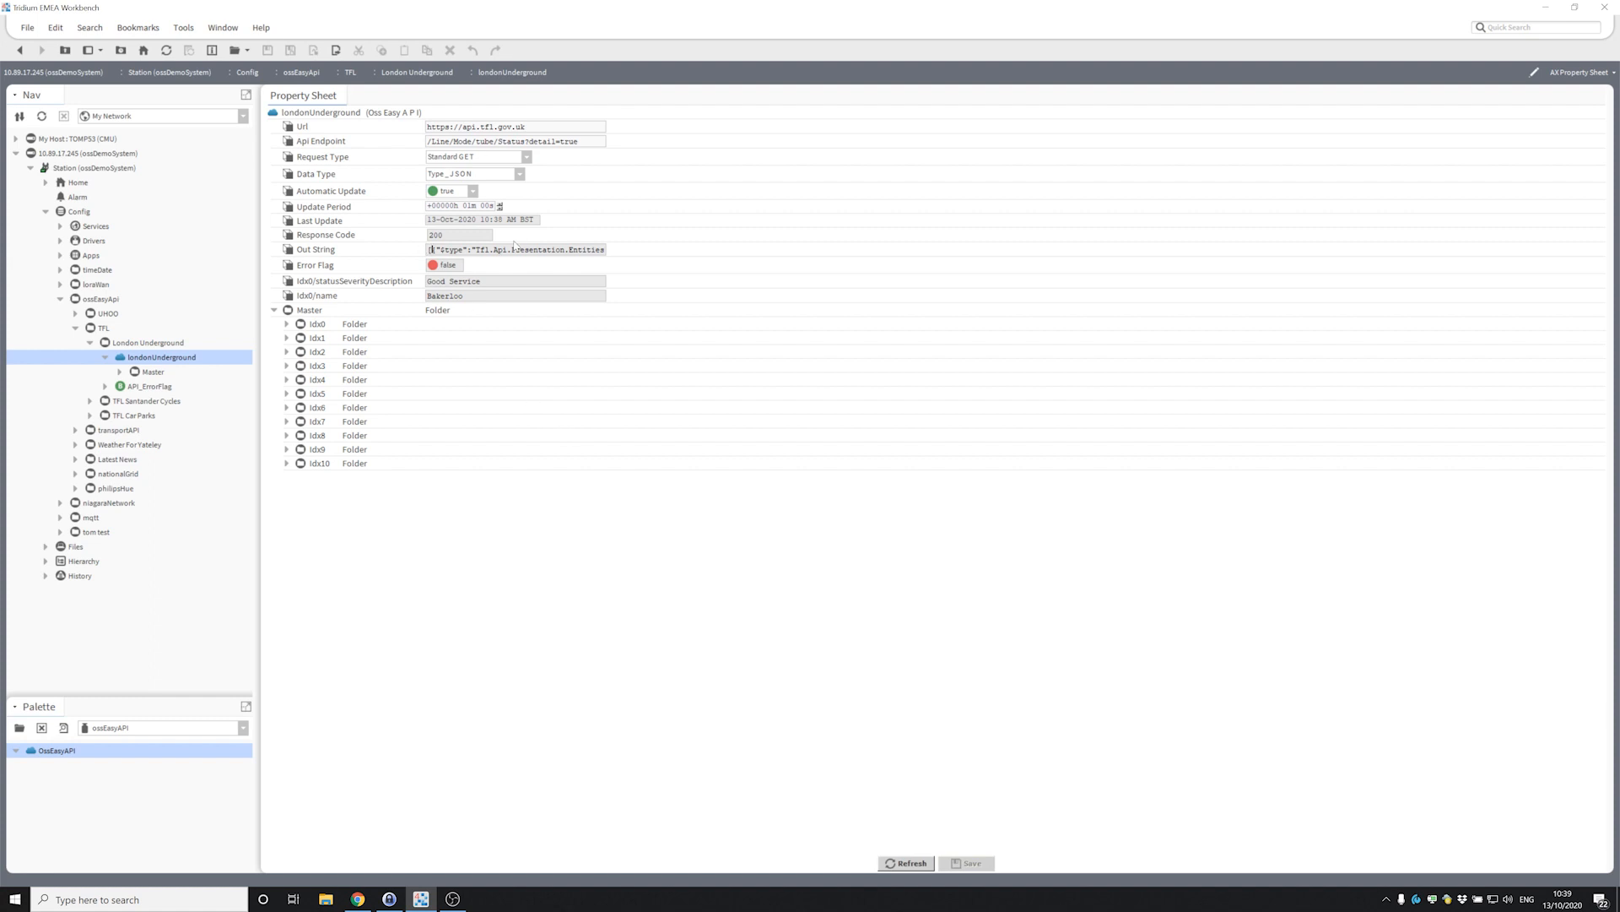
# Read the Out String JSON, check Idx2's lineStatuses showing Good Service, then collapse Idx2.
pyautogui.moveTo(430, 250); pyautogui.dragTo(615, 255)
pyautogui.click(600, 250)
pyautogui.click(286, 352)
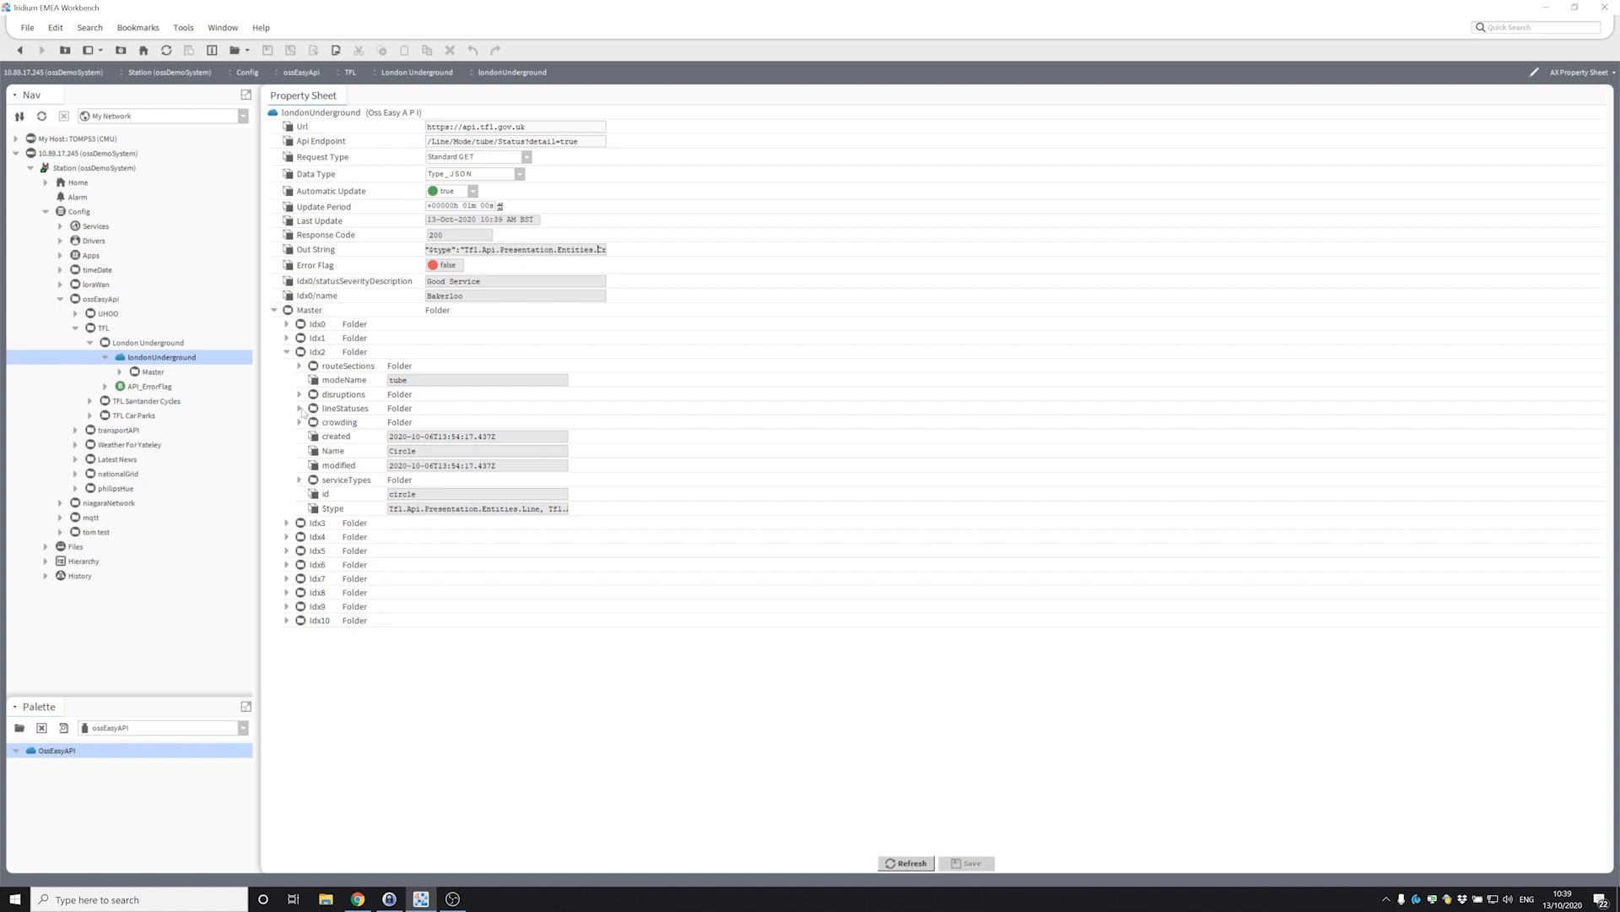
pyautogui.click(300, 408)
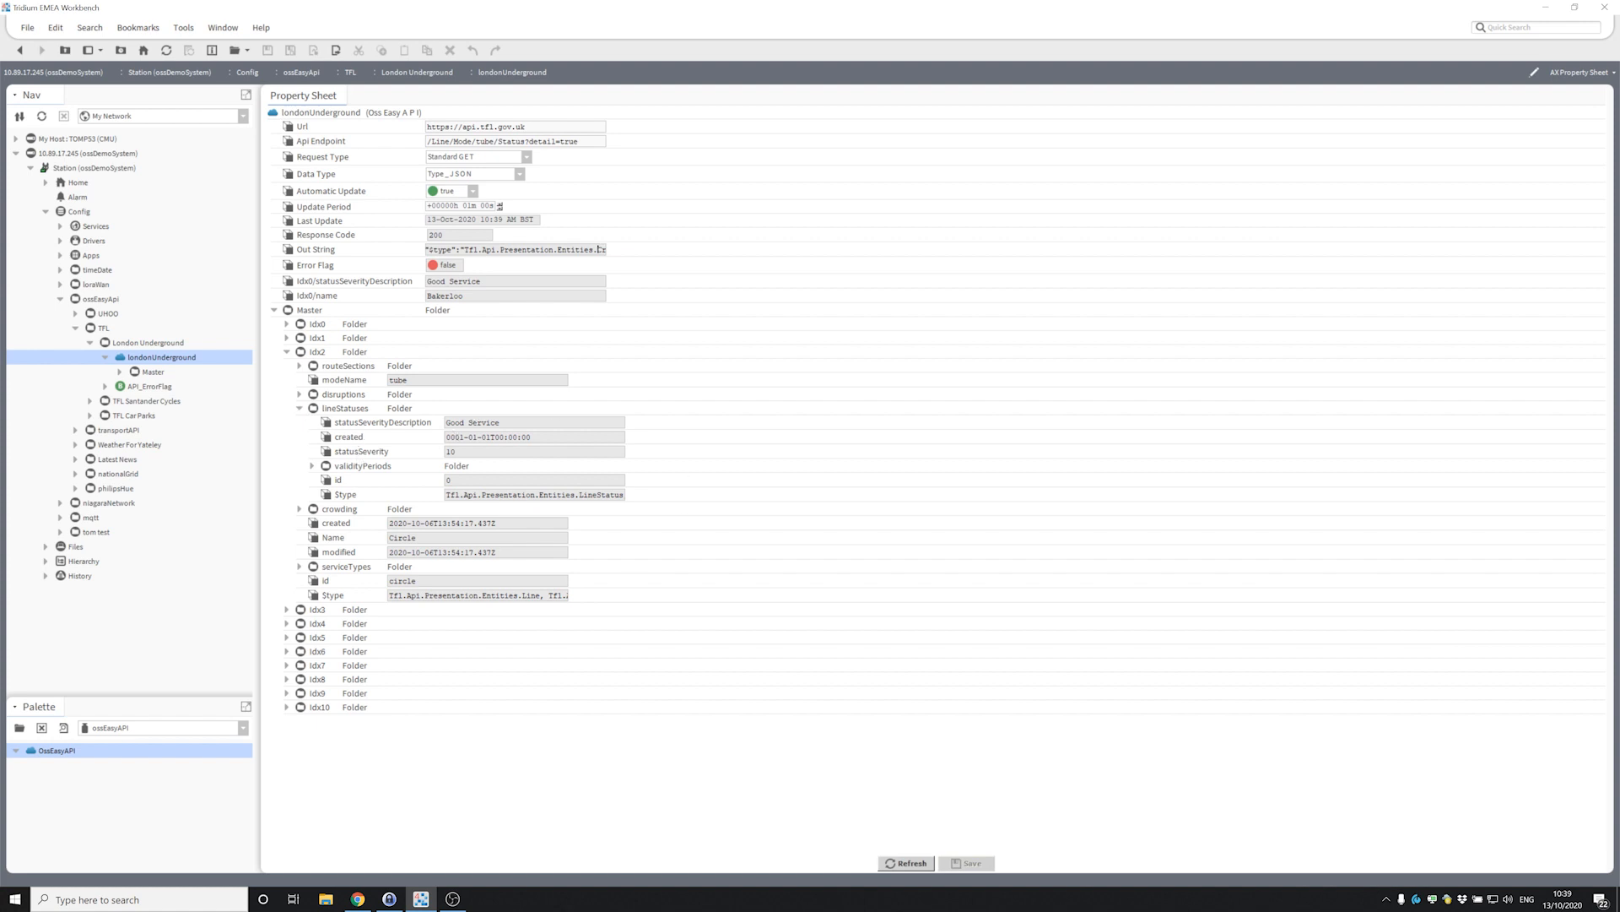
pyautogui.click(416, 430)
pyautogui.click(288, 352)
# Collapse the Master folder and the TFL folder in the Nav tree.
pyautogui.click(274, 311)
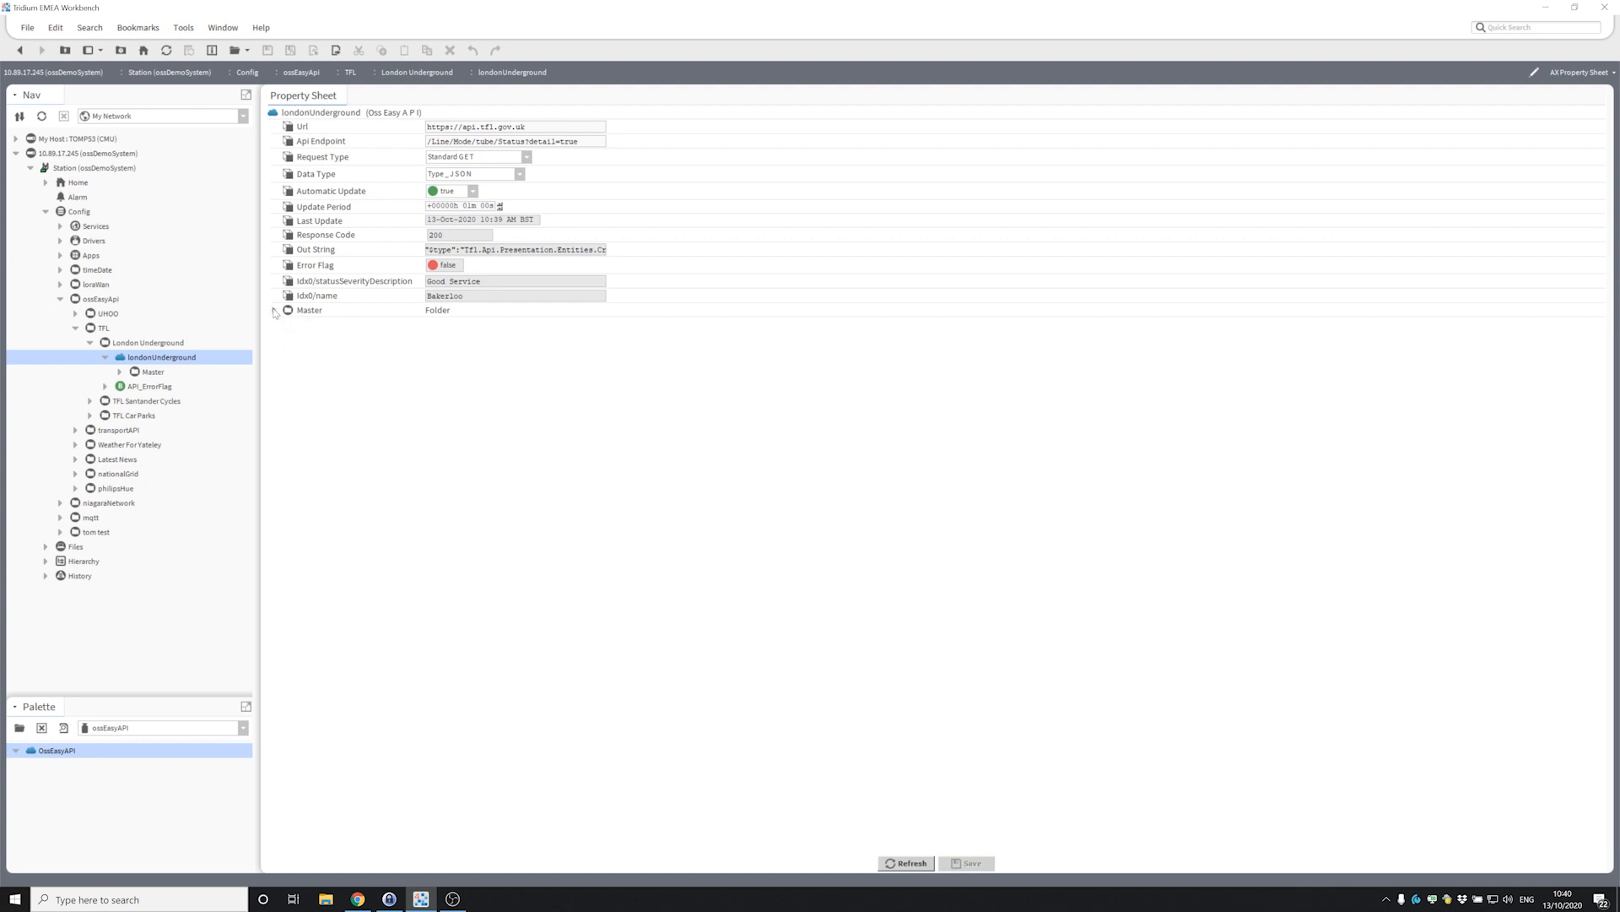
pyautogui.click(95, 345)
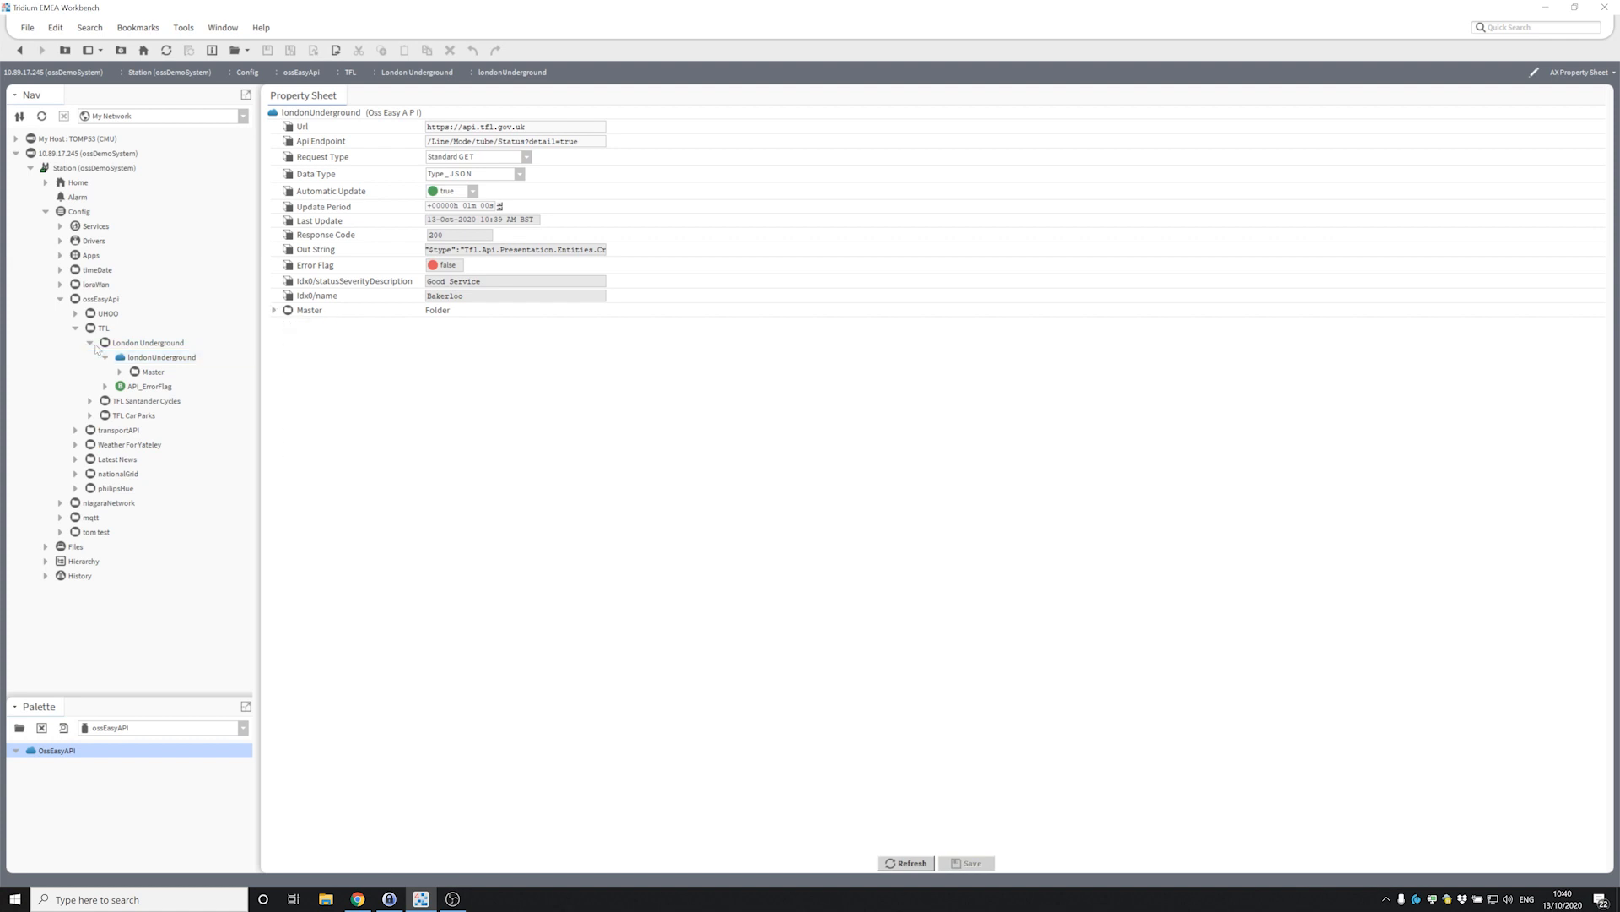
pyautogui.click(75, 329)
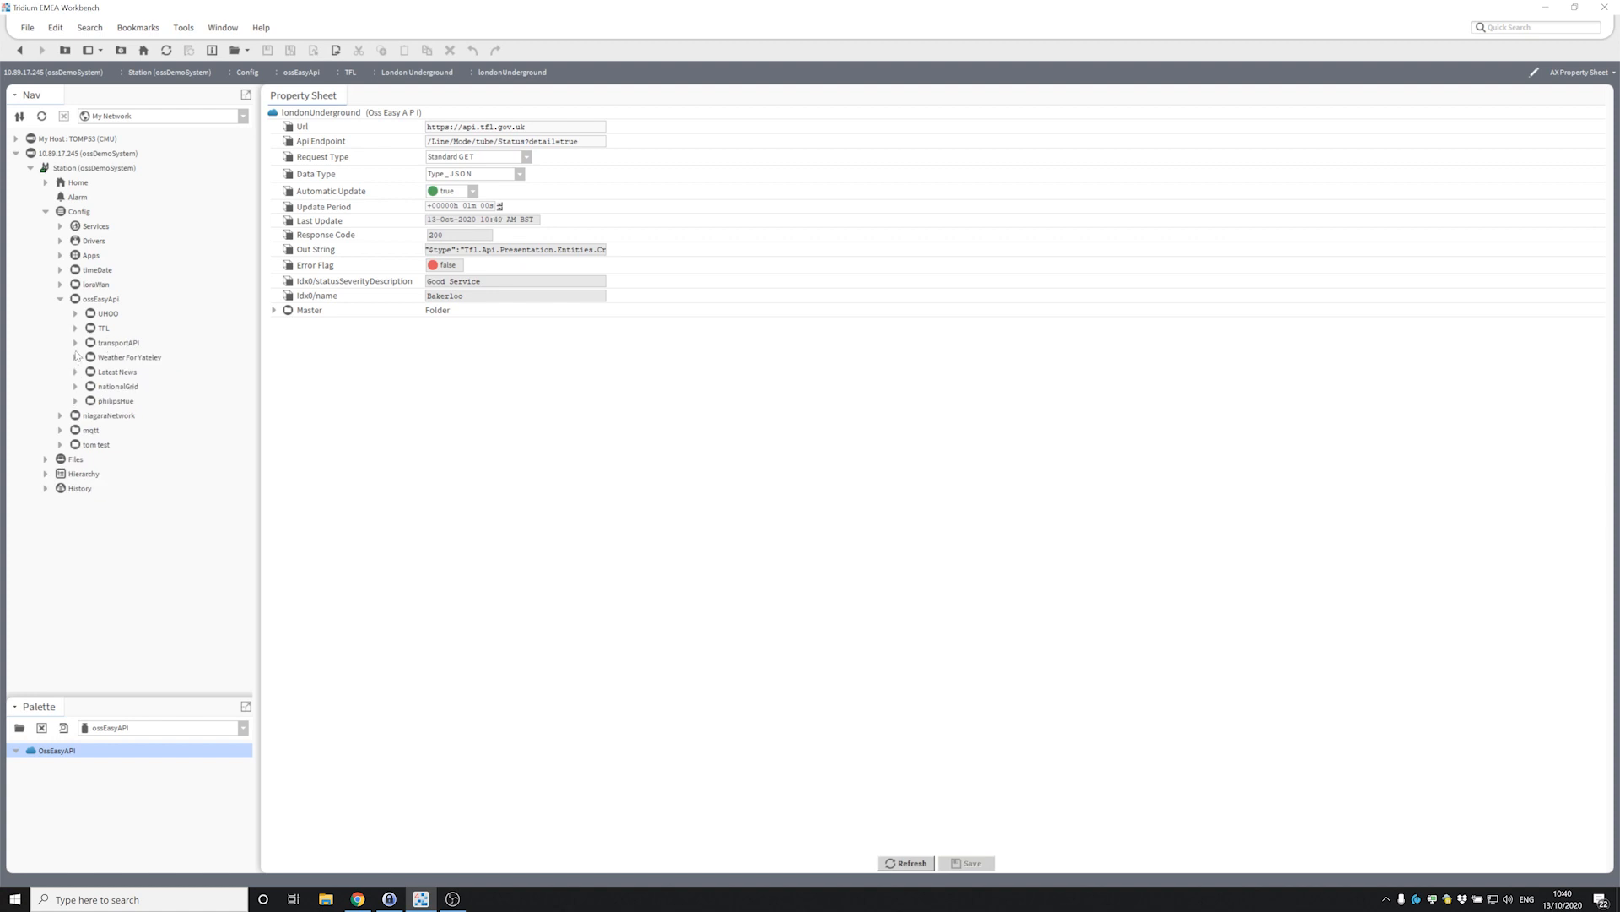
# Expand WeatherForYateley and bring up the context menu for DarkSkyWeather.
pyautogui.click(76, 357)
pyautogui.click(130, 357)
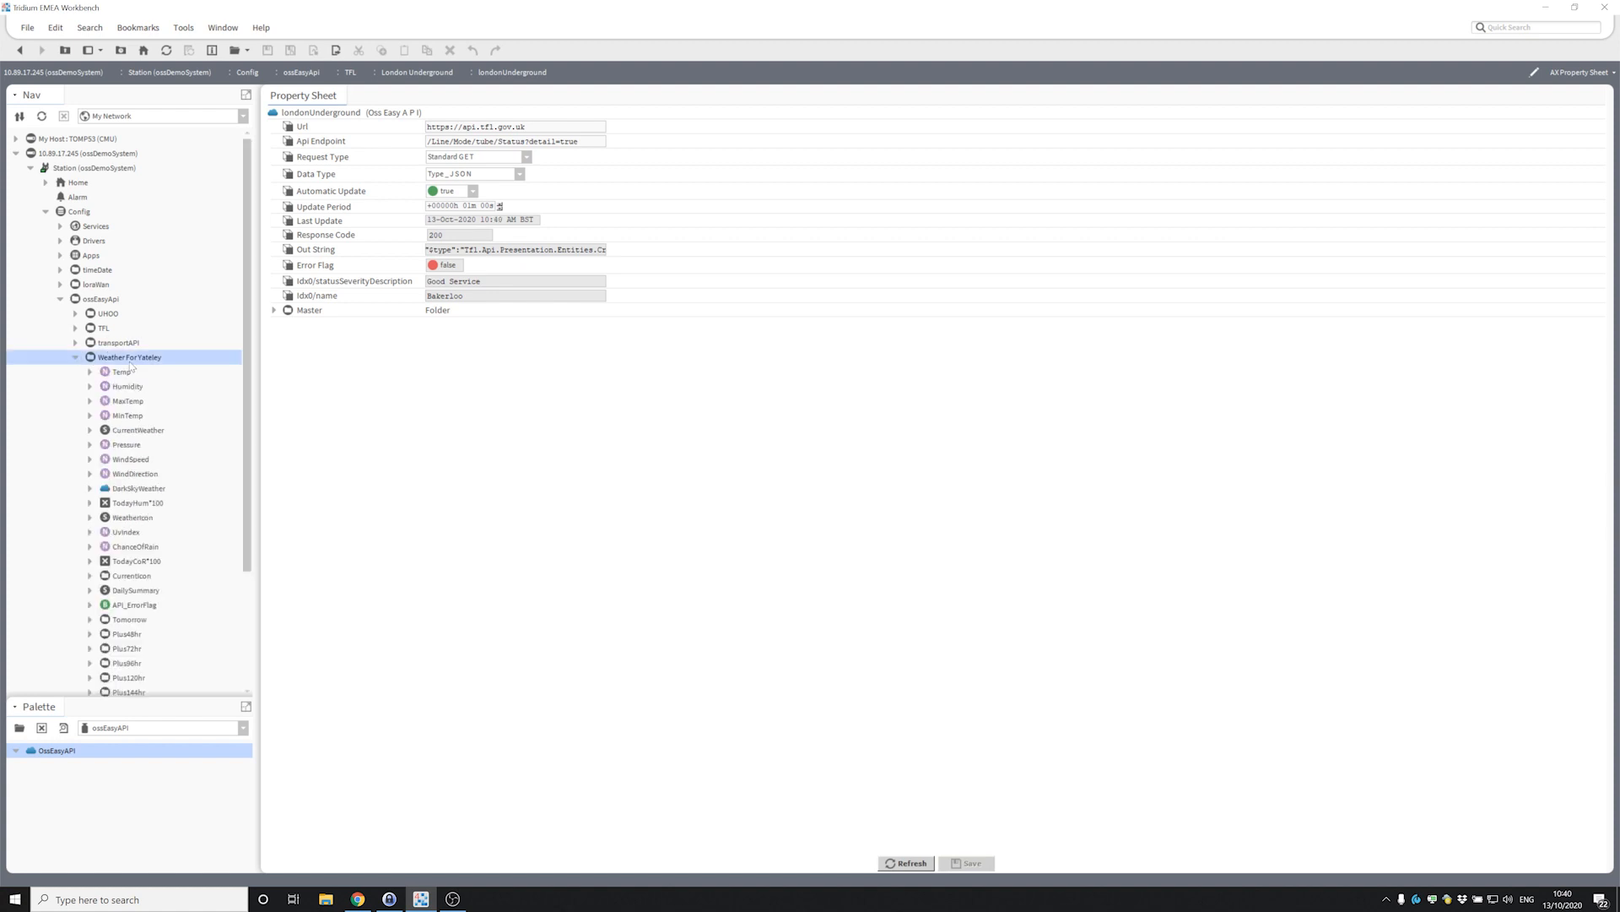
pyautogui.scroll(-3, 135, 373)
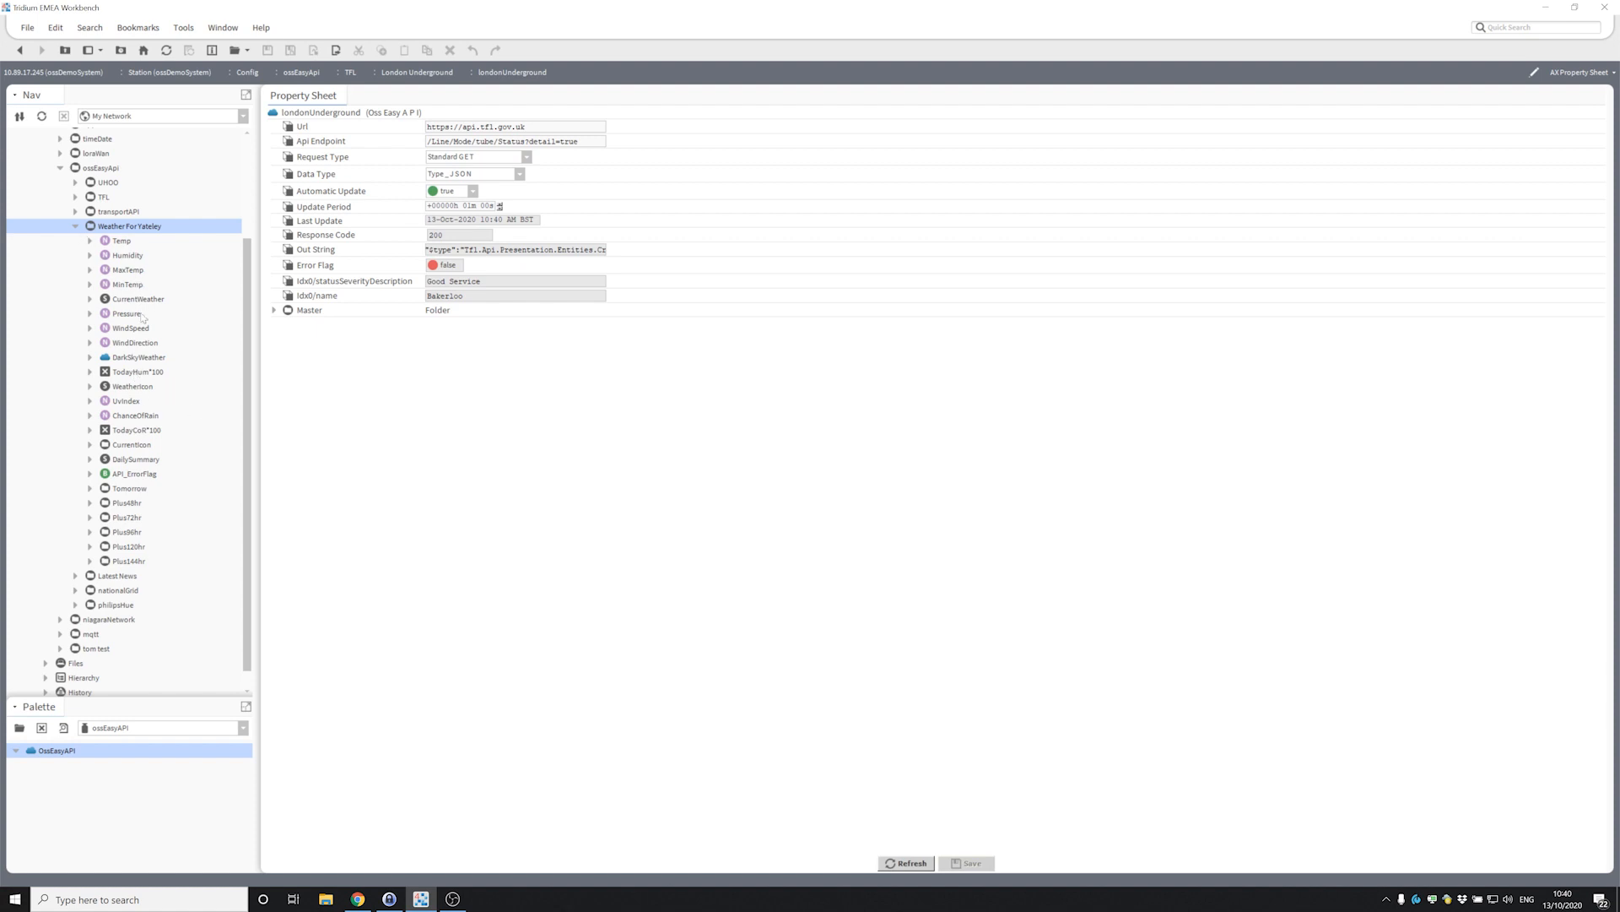
pyautogui.click(145, 360)
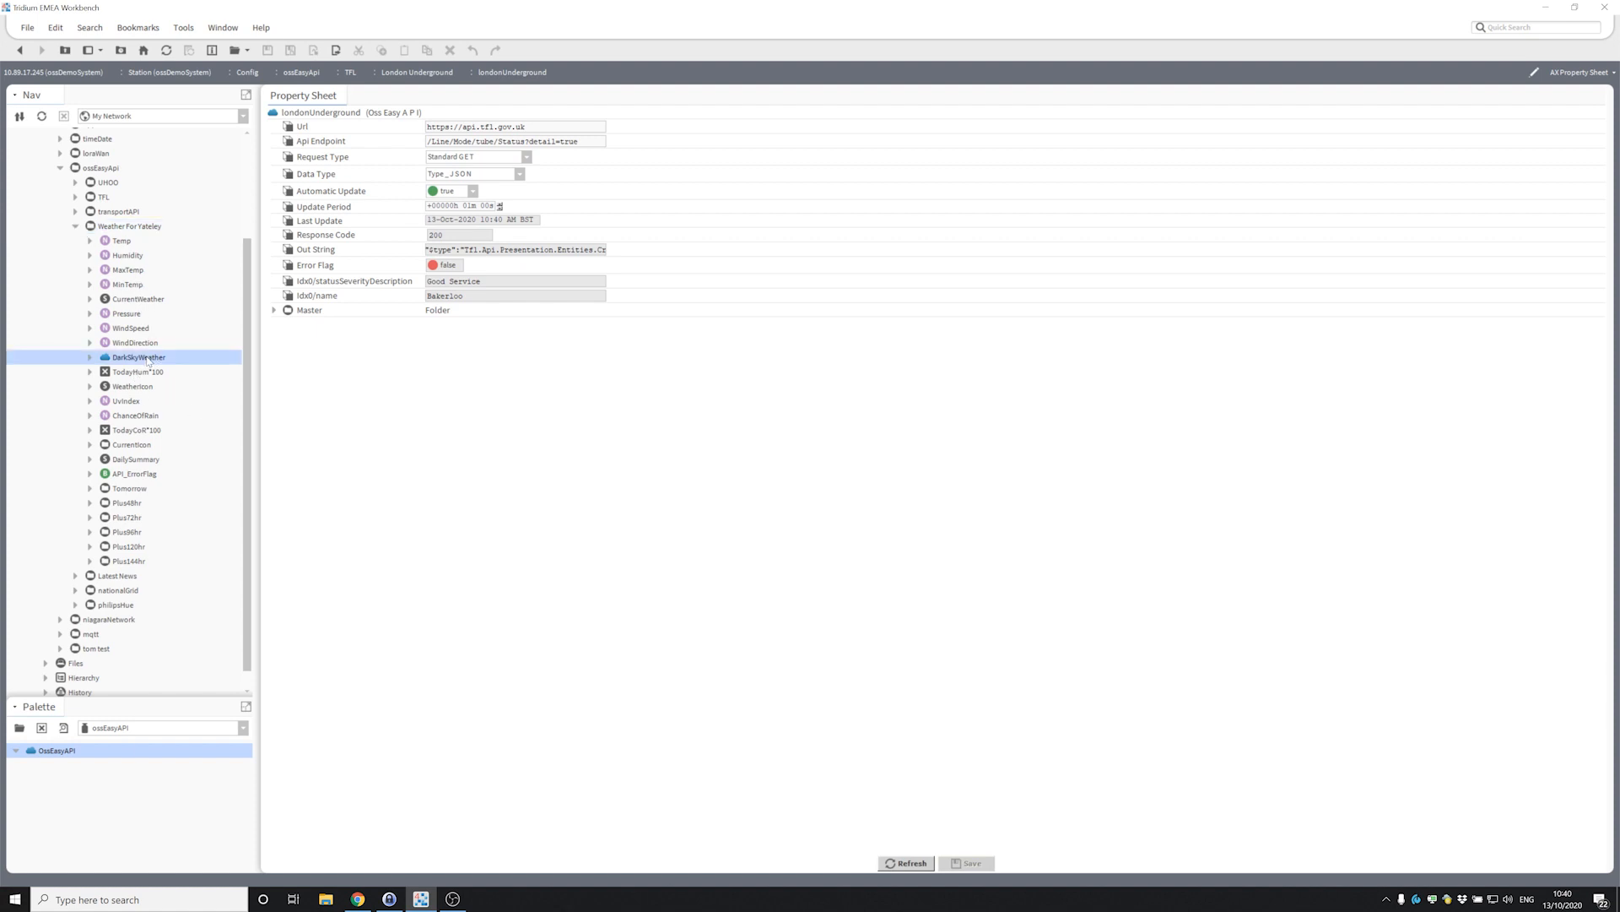
pyautogui.rightClick(148, 360)
# Open the DarkSkyWeather property sheet and inspect the /forecast/ path in its Api Endpoint.
pyautogui.moveTo(205, 368)
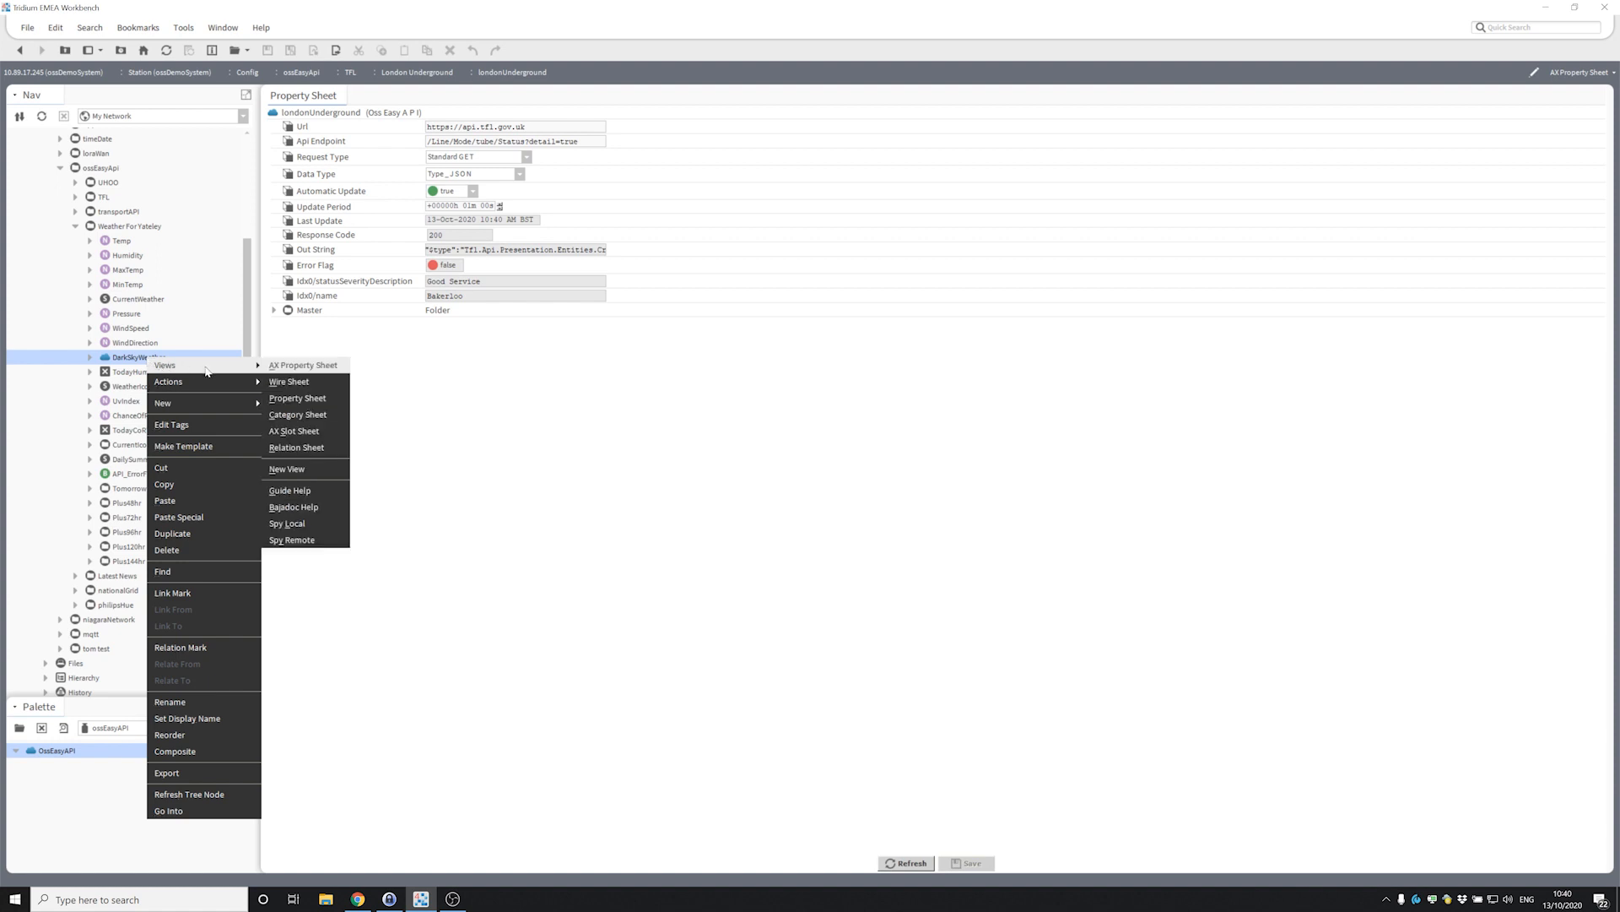
pyautogui.doubleClick(129, 361)
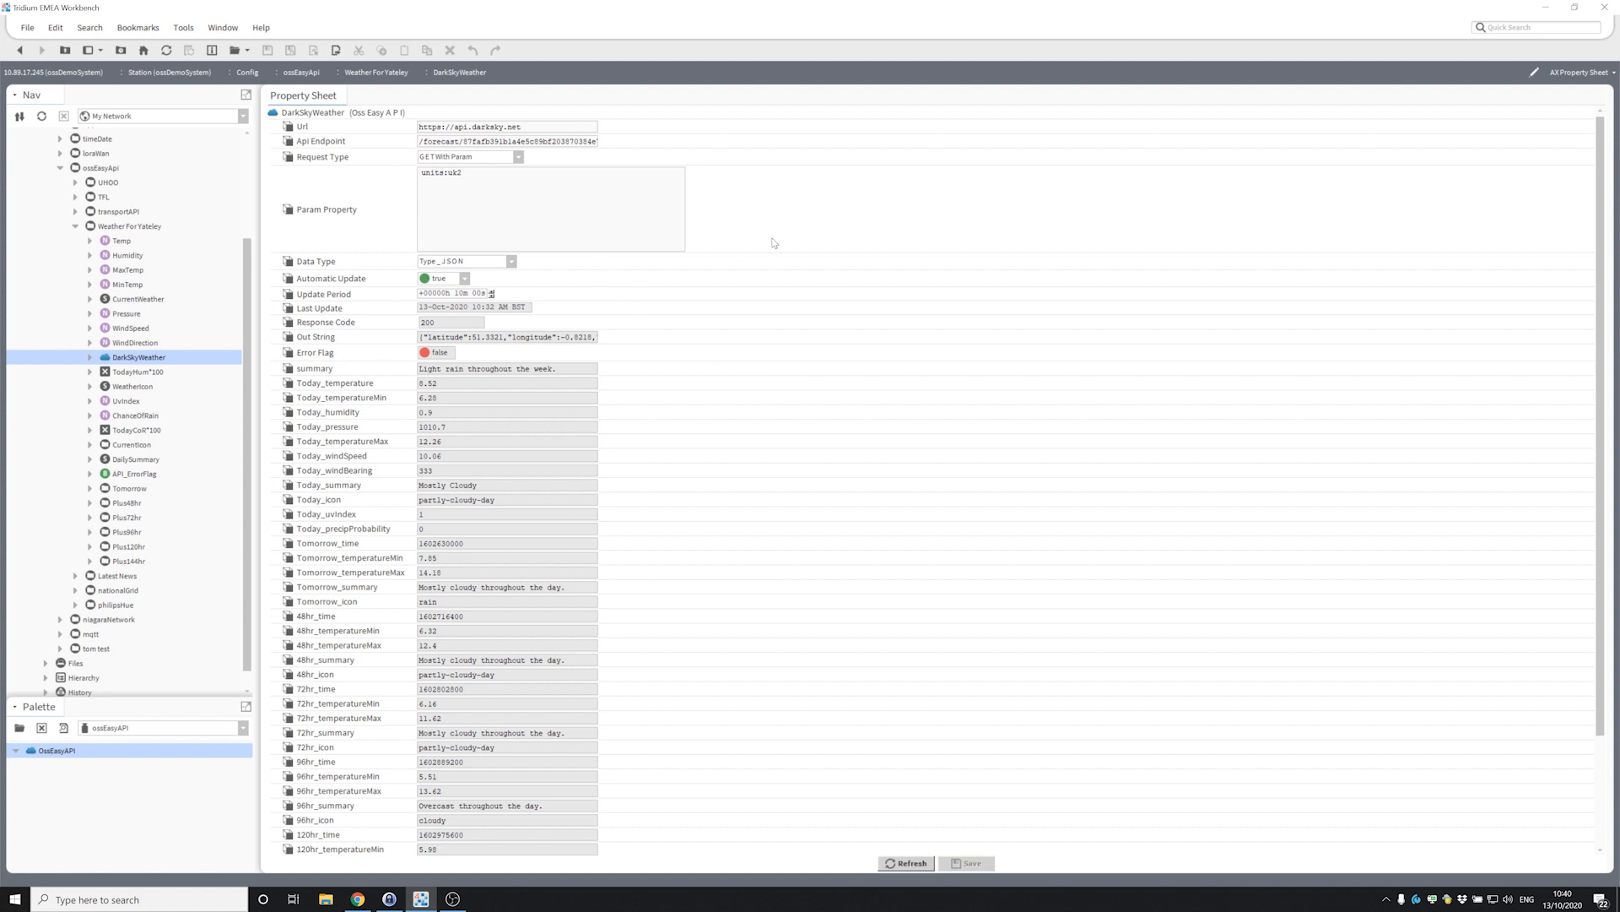
pyautogui.click(547, 171)
pyautogui.moveTo(478, 141); pyautogui.dragTo(633, 145)
pyautogui.click(525, 127)
pyautogui.click(473, 142)
pyautogui.click(474, 142)
pyautogui.moveTo(463, 142); pyautogui.dragTo(412, 140)
pyautogui.click(482, 142)
# Expand Master and its currently, daily, hourly and minutely forecast folders.
pyautogui.moveTo(1599, 129); pyautogui.dragTo(1583, 327)
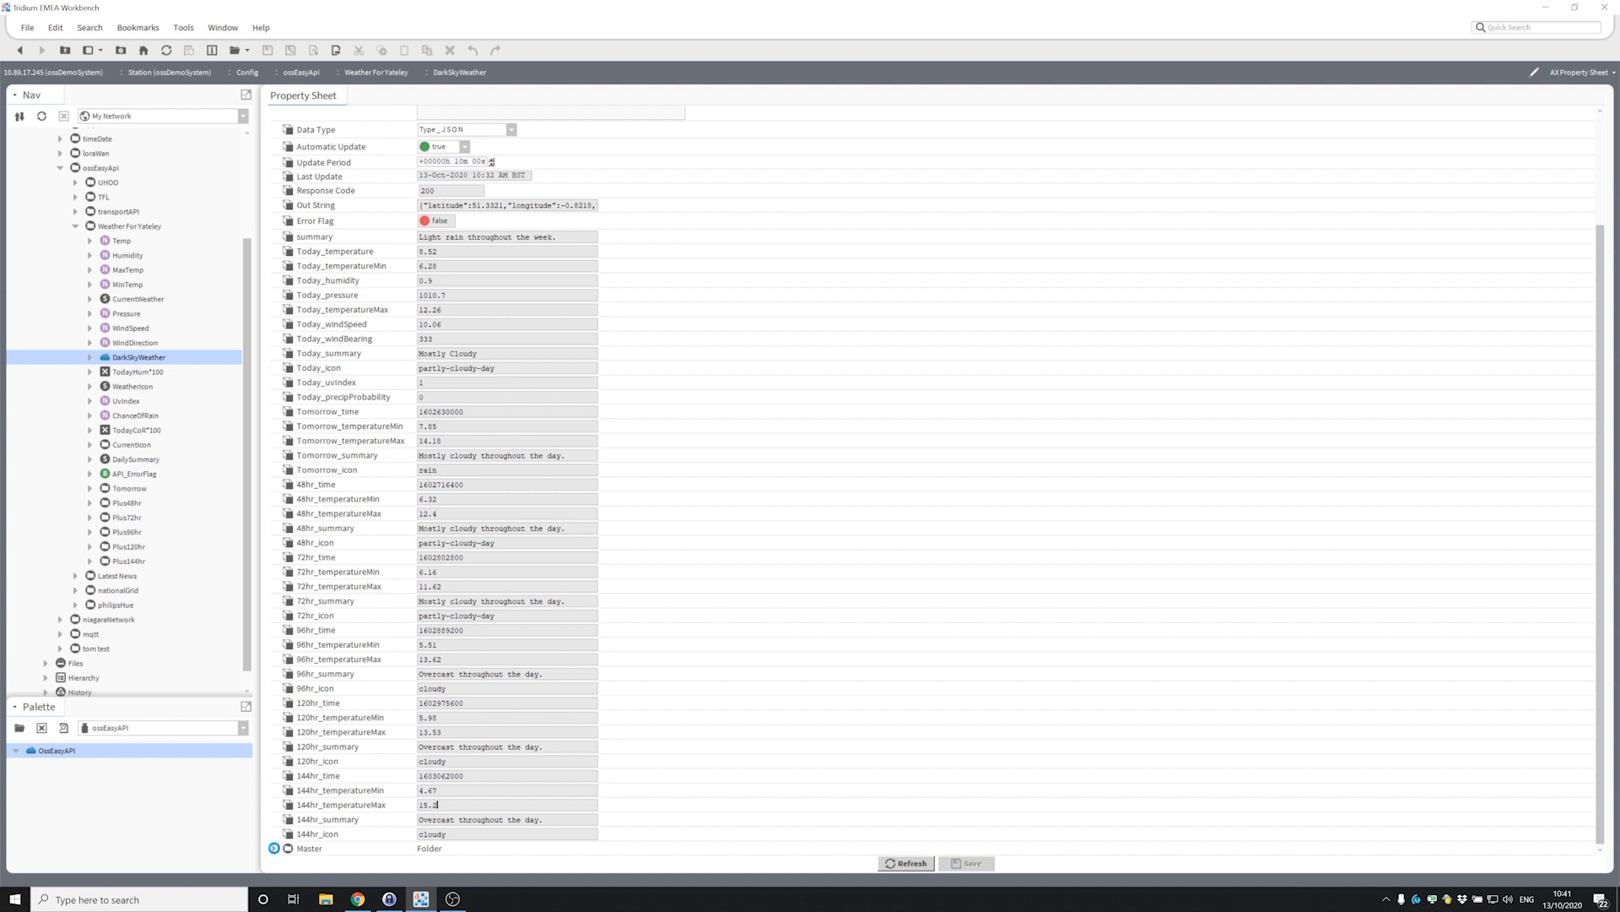
pyautogui.click(275, 848)
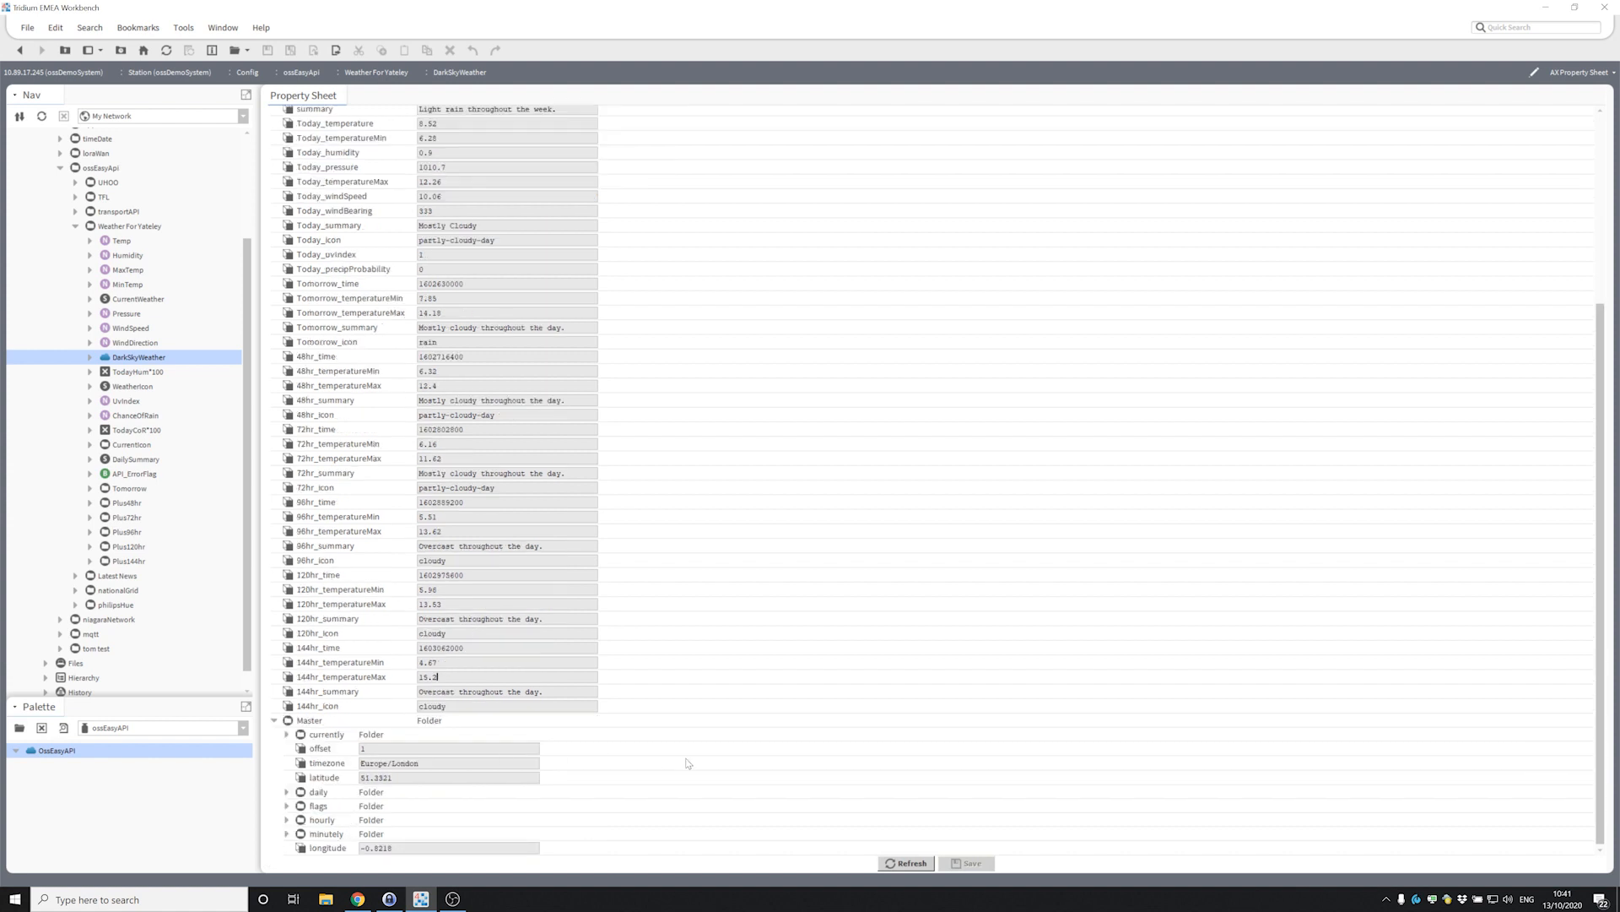
pyautogui.click(286, 735)
pyautogui.scroll(-5, 333, 667)
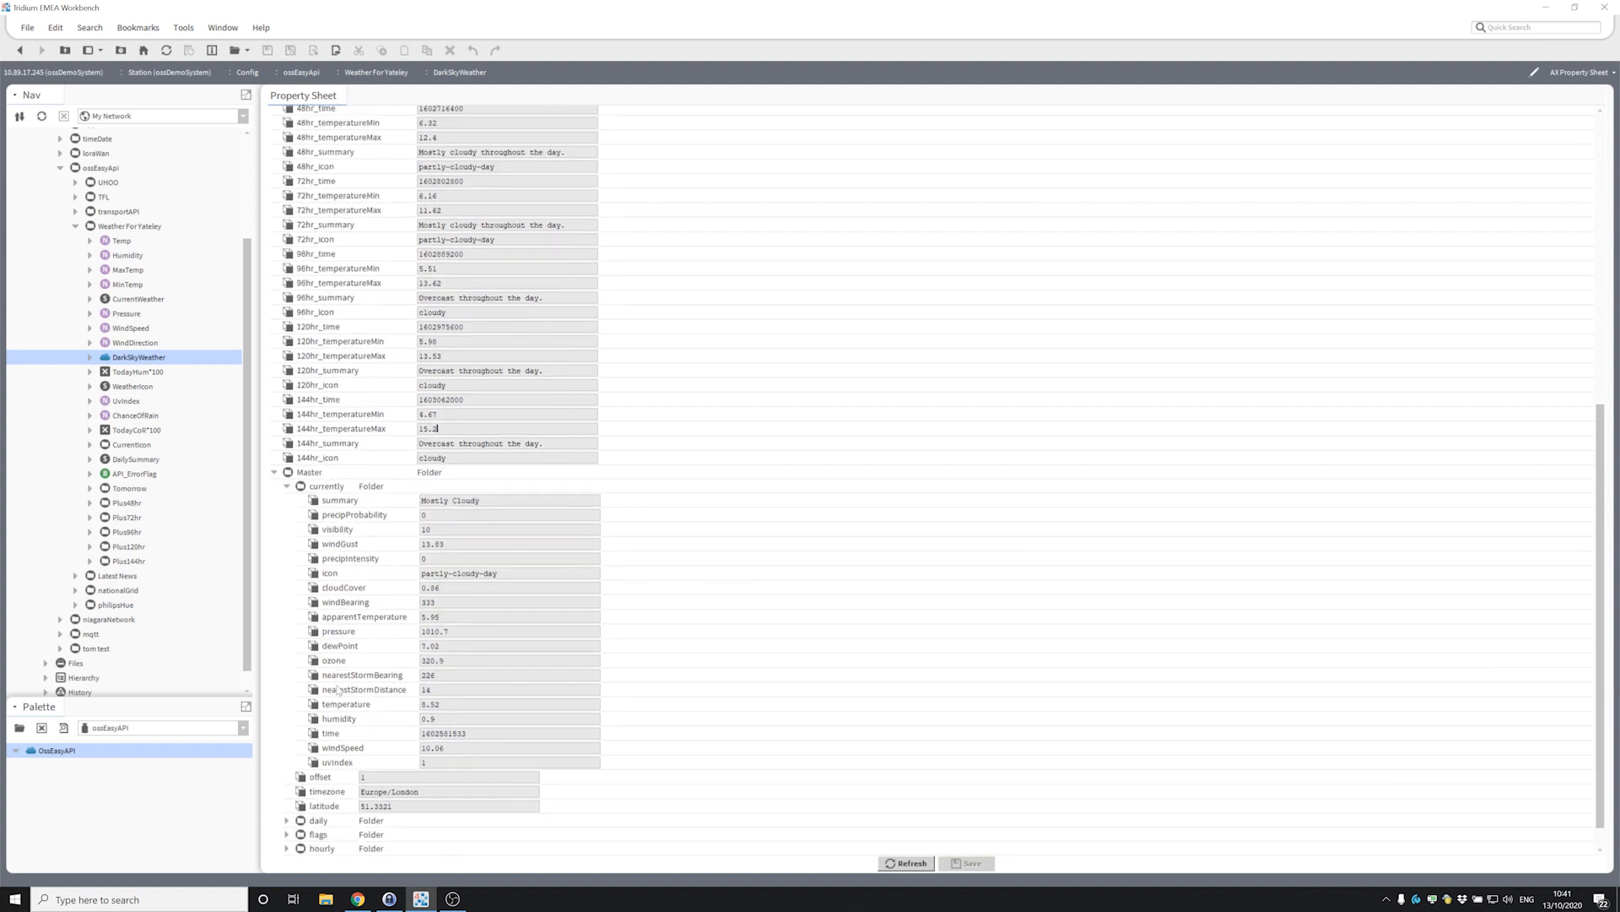
pyautogui.click(286, 791)
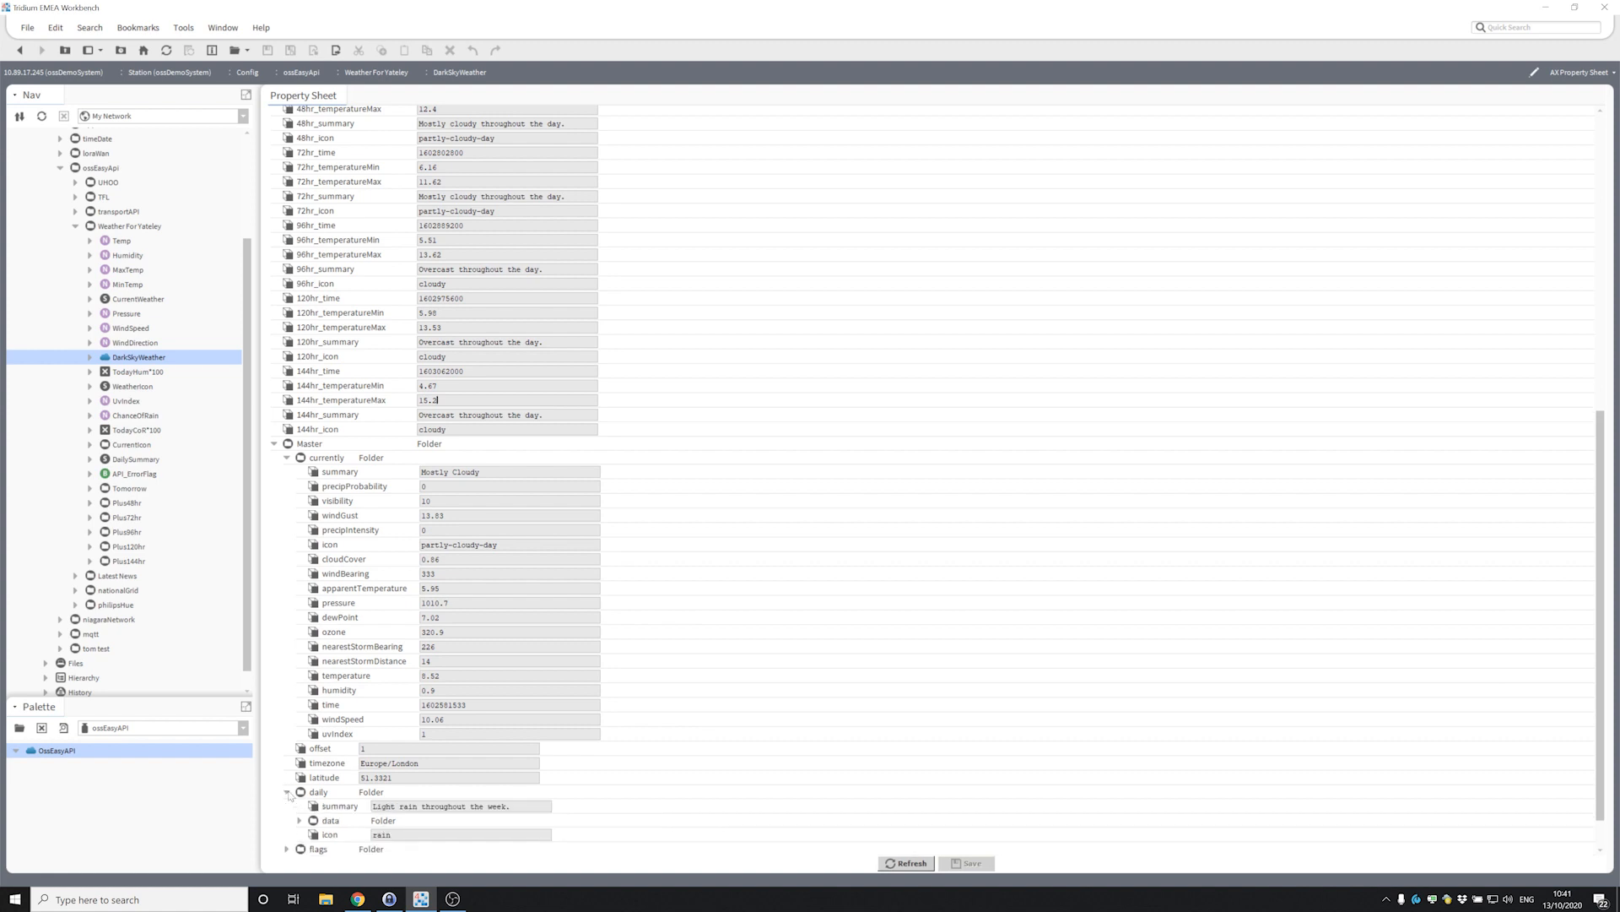
pyautogui.scroll(-1, 289, 793)
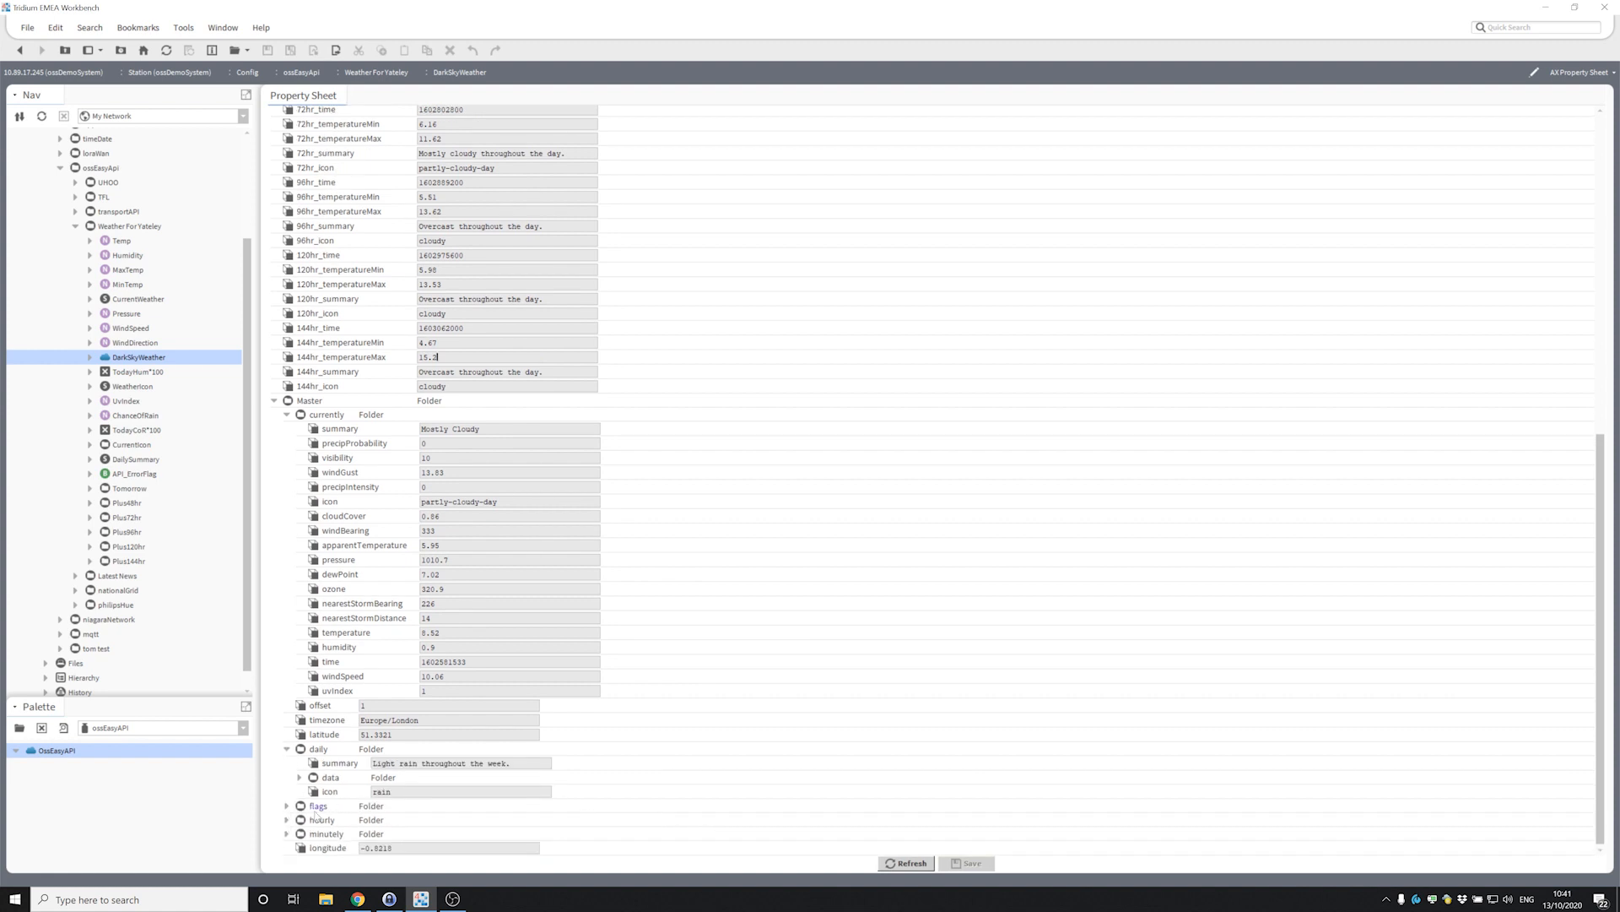
pyautogui.click(286, 819)
pyautogui.scroll(-1, 287, 823)
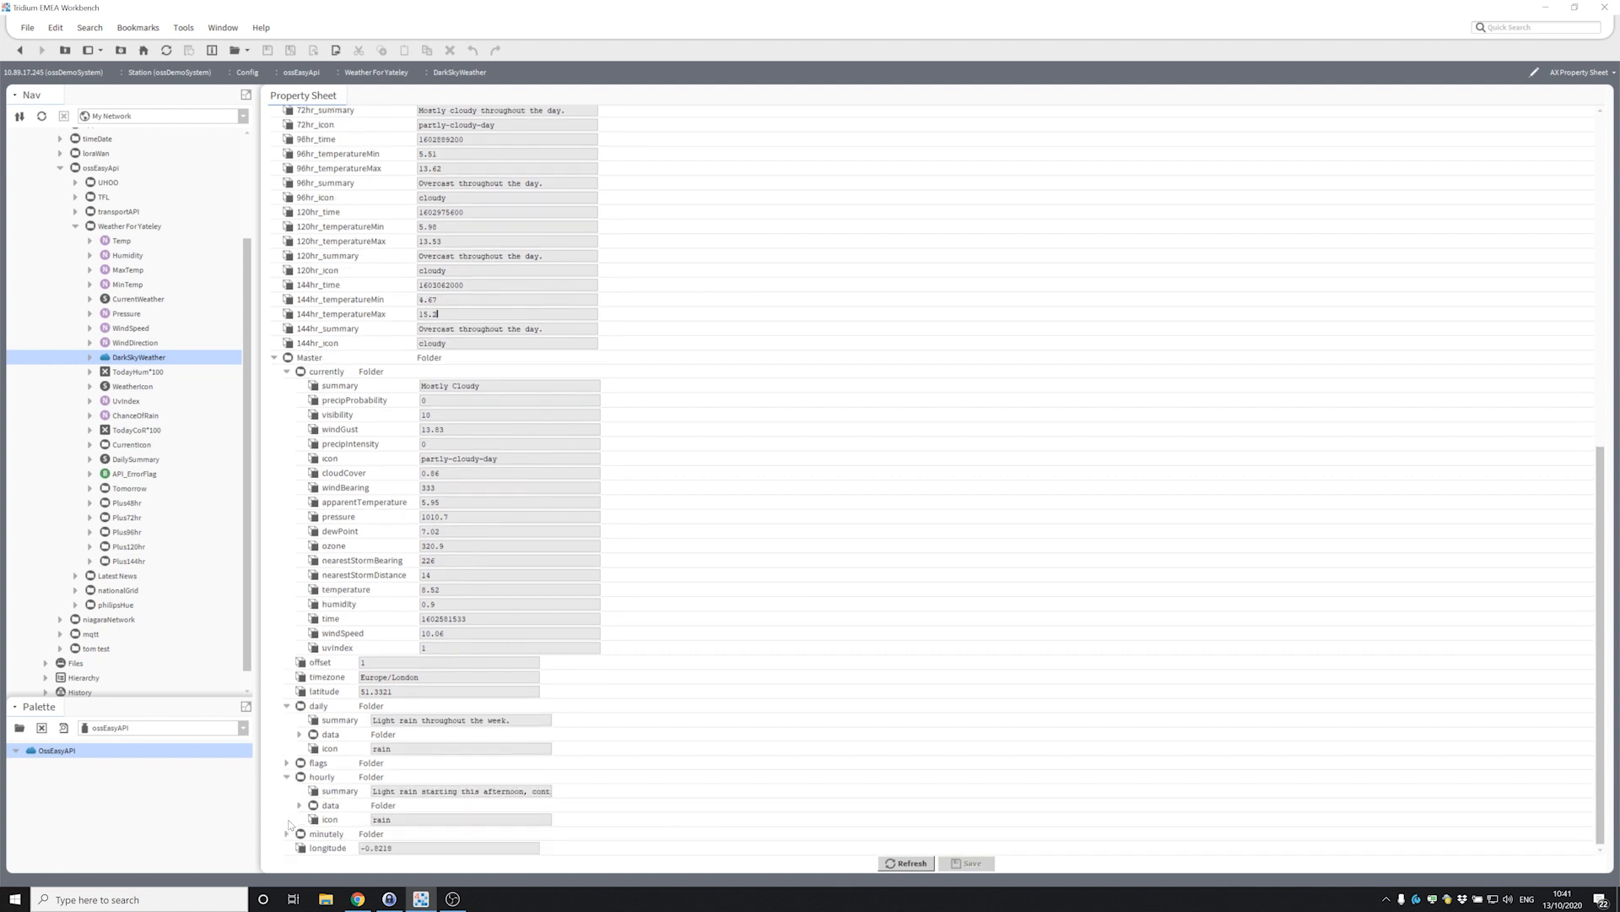
pyautogui.click(287, 834)
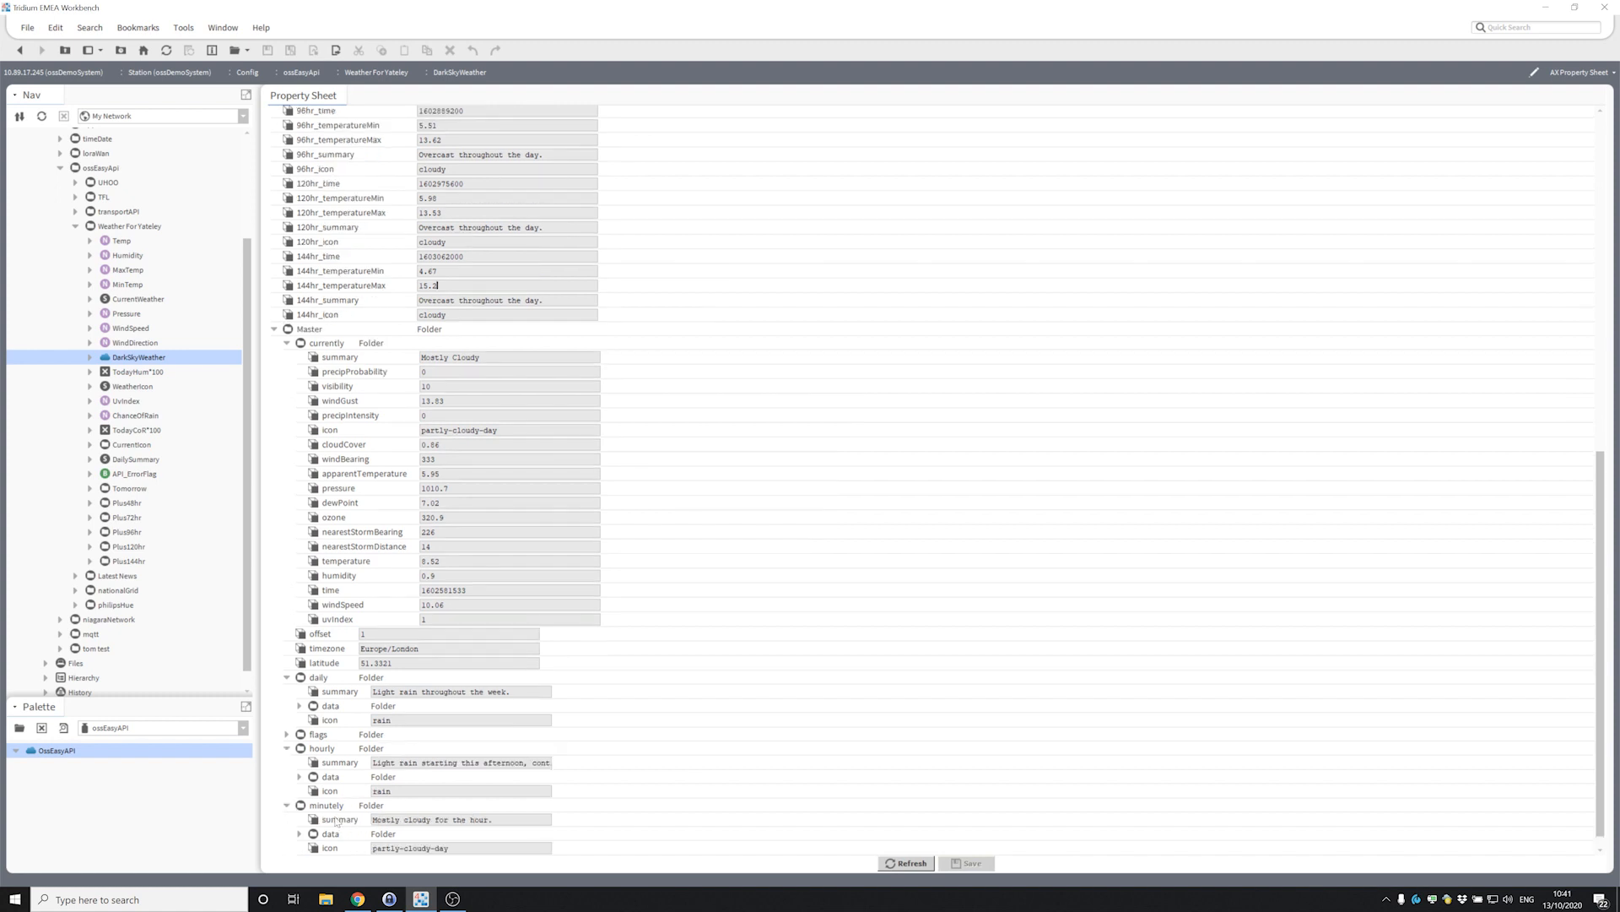
pyautogui.scroll(-1, 287, 834)
pyautogui.scroll(15, 342, 793)
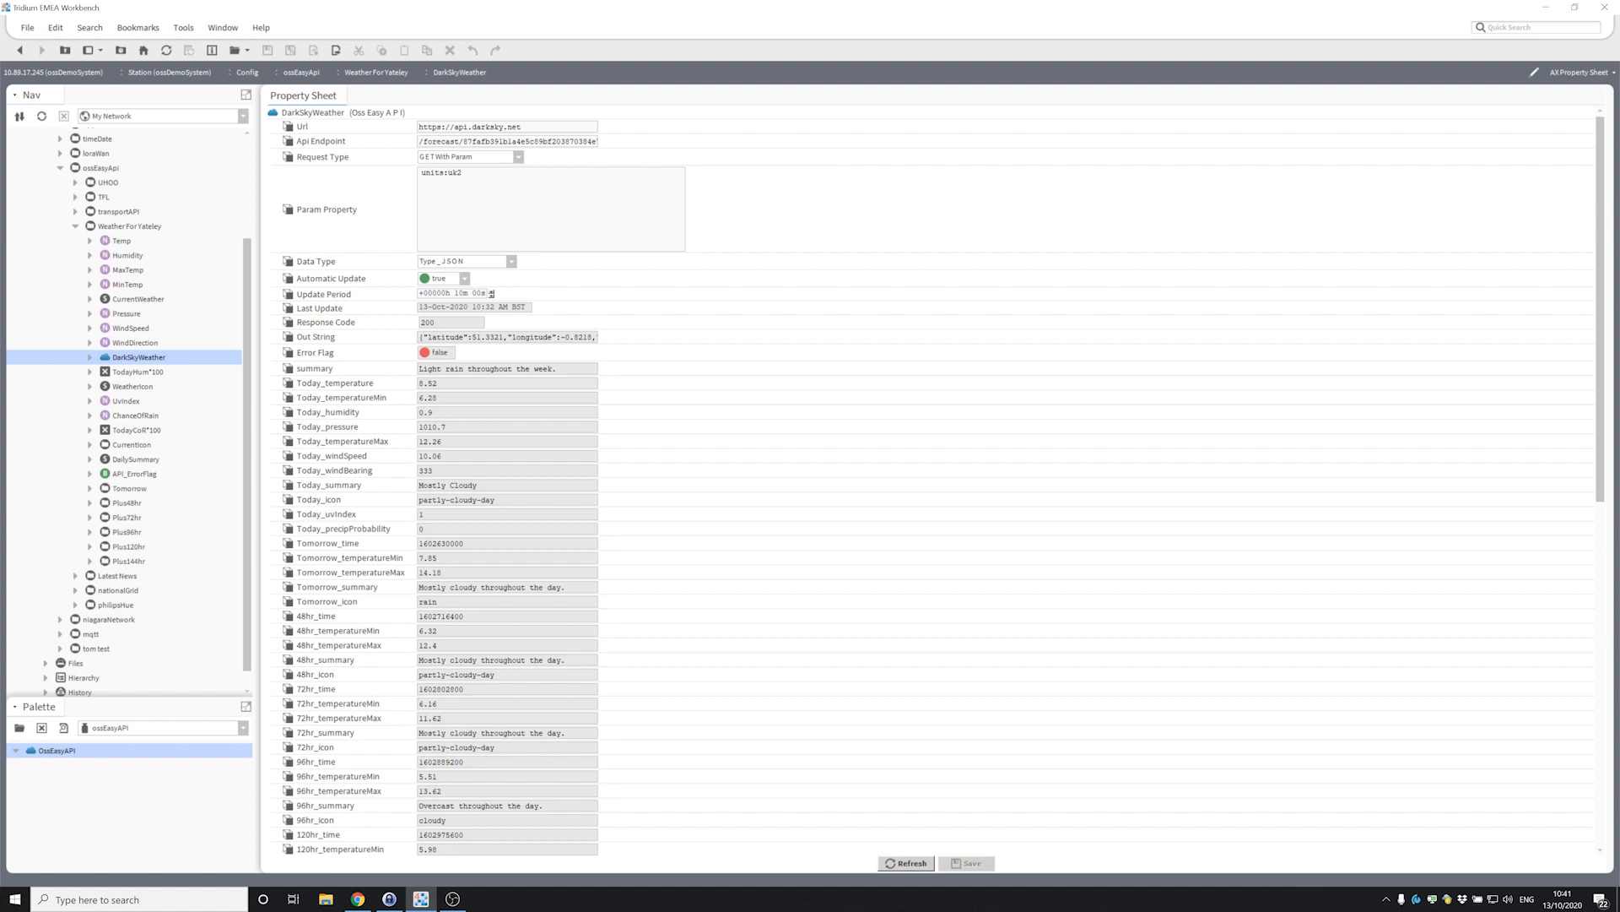
pyautogui.moveTo(525, 141); pyautogui.dragTo(620, 146)
pyautogui.click(620, 146)
pyautogui.moveTo(531, 142); pyautogui.dragTo(609, 149)
pyautogui.click(464, 173)
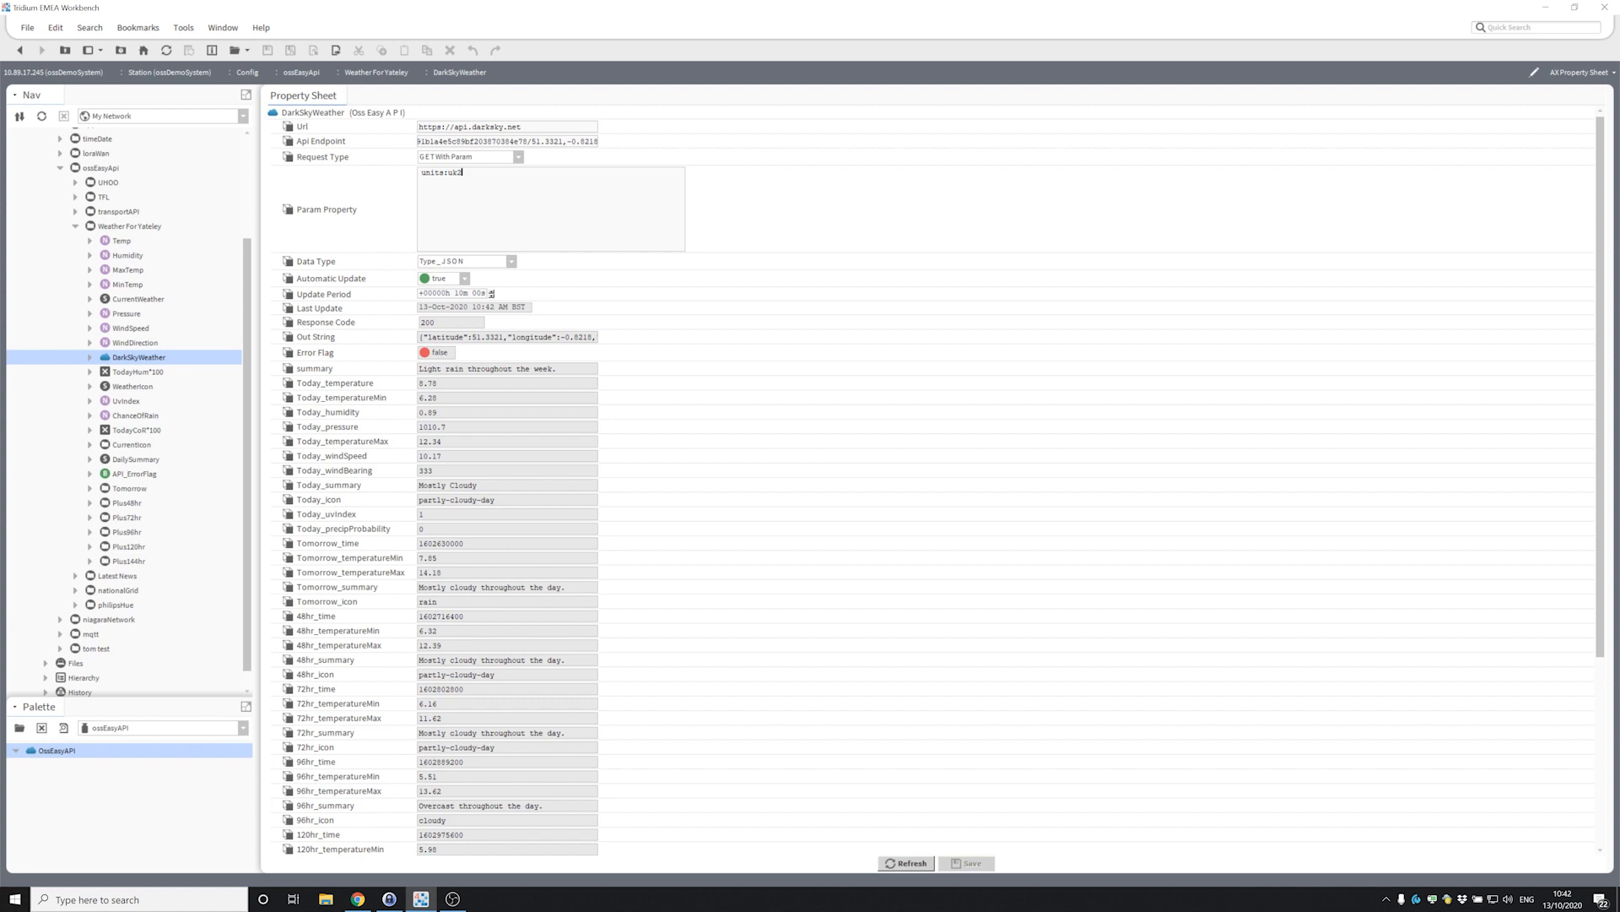
pyautogui.click(552, 141)
# Collapse Weather For Yateley and open UHOO_AQ1 under Training Room uHoo Sensor as AX Property Sheet.
pyautogui.click(76, 226)
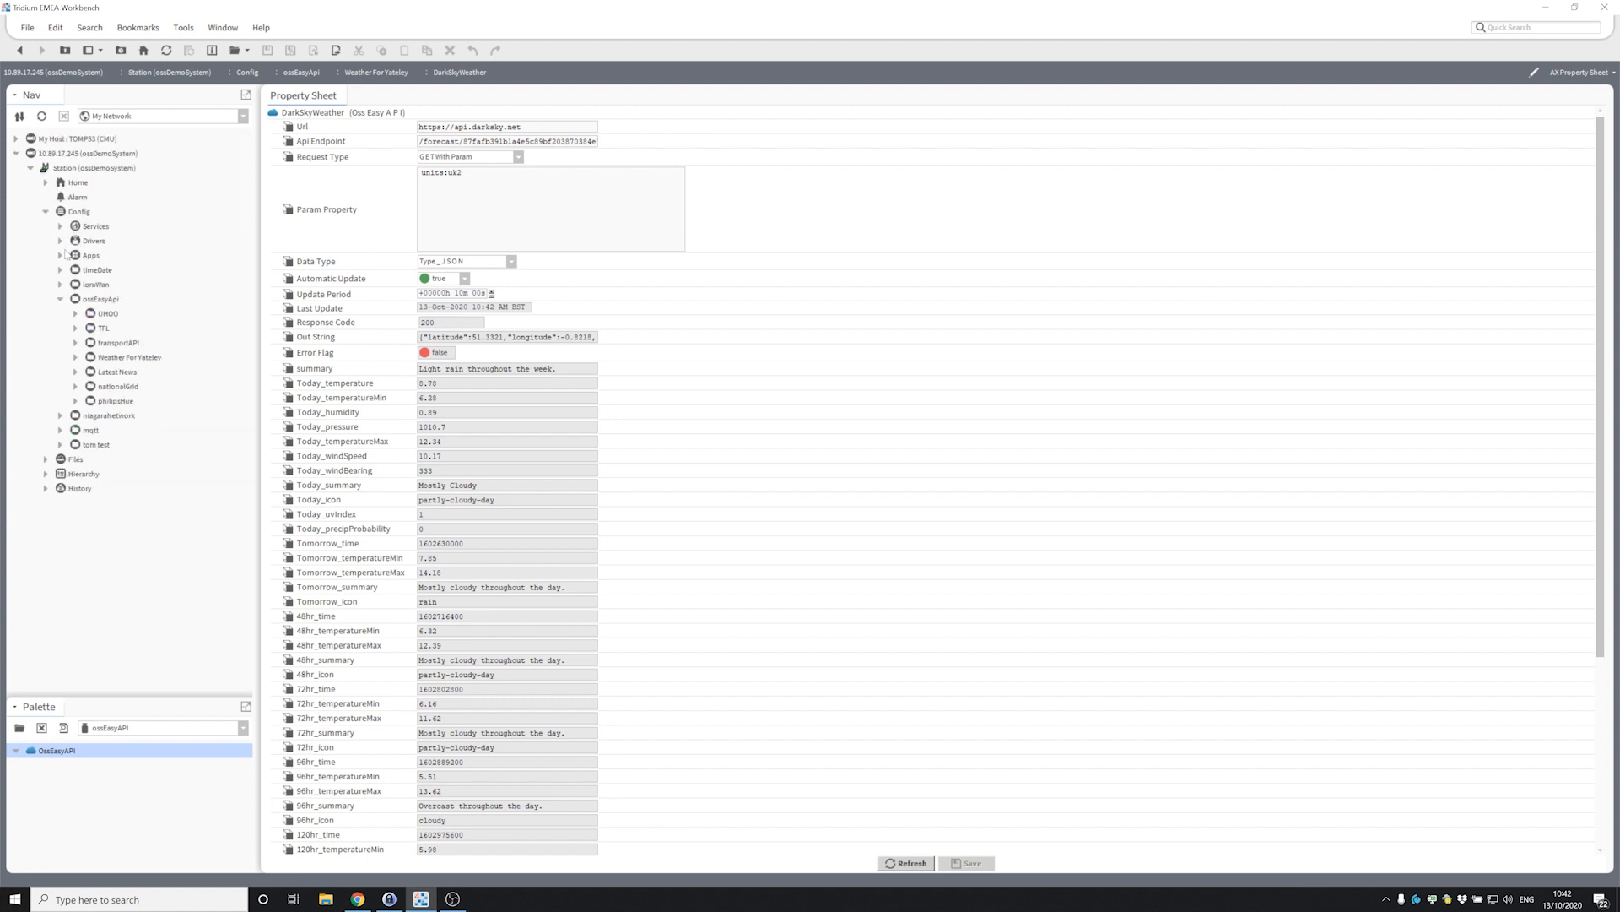
pyautogui.click(75, 314)
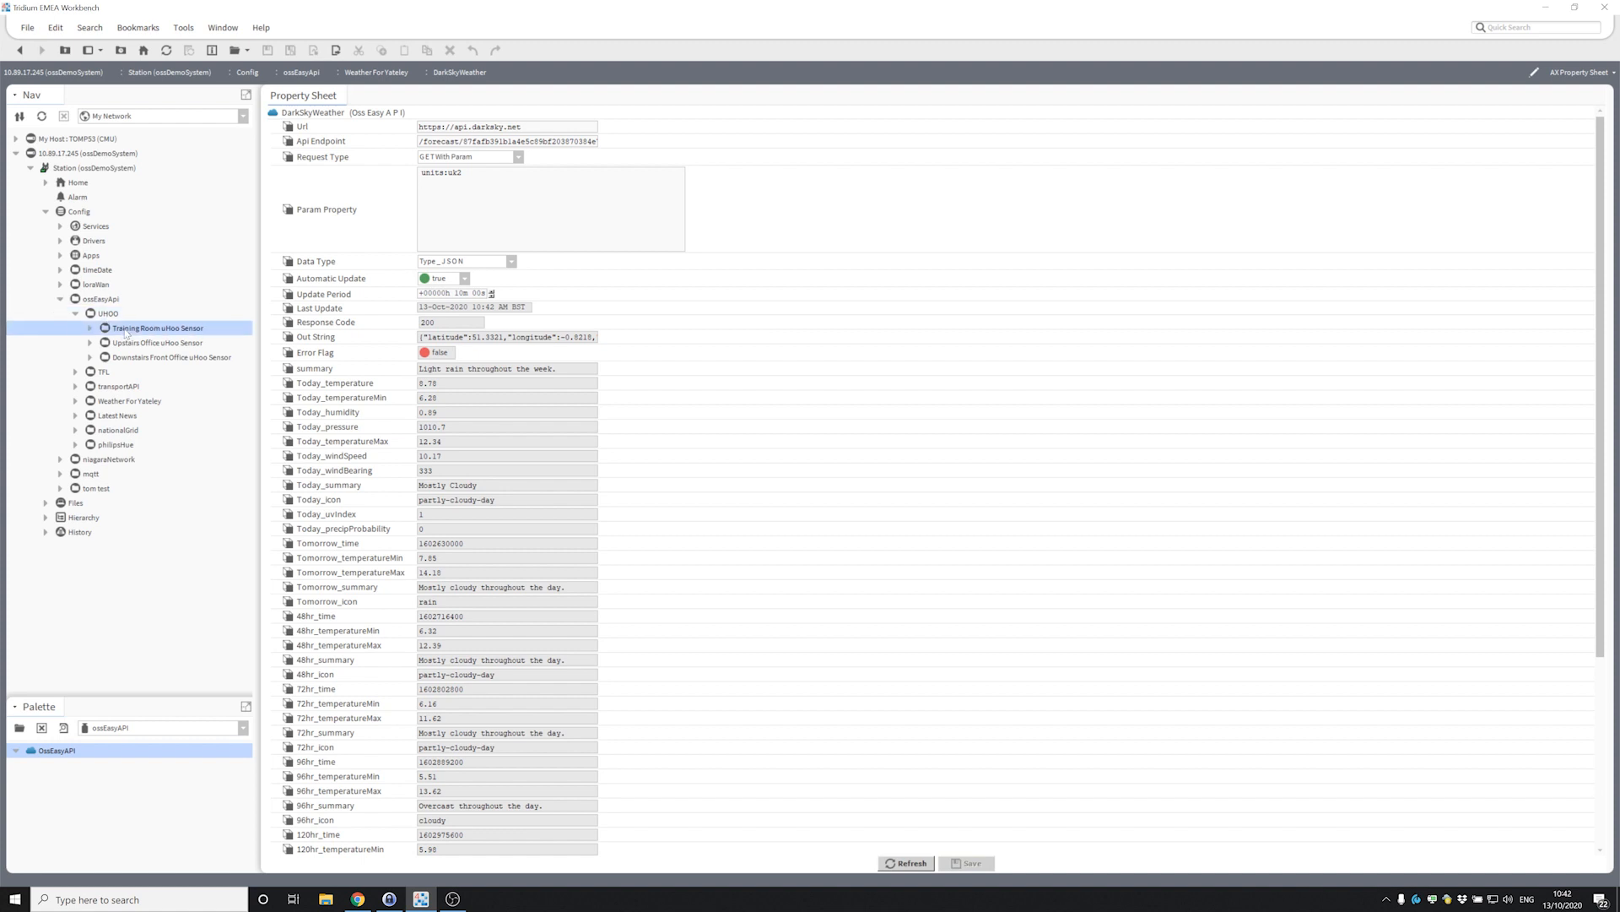
pyautogui.click(90, 329)
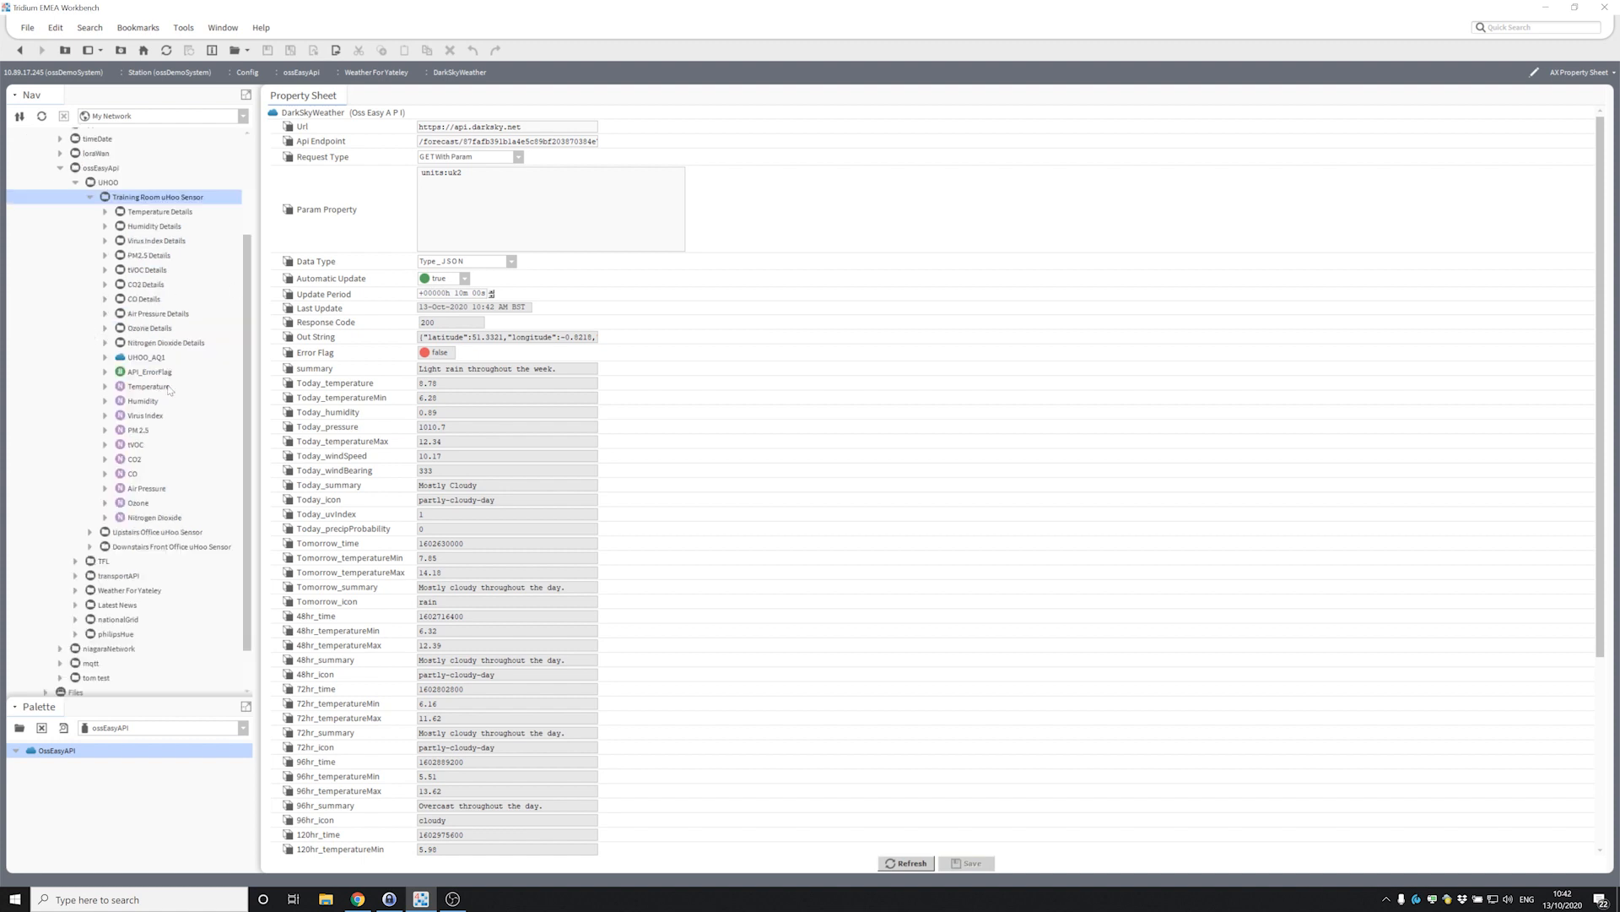
pyautogui.rightClick(145, 363)
pyautogui.moveTo(162, 372)
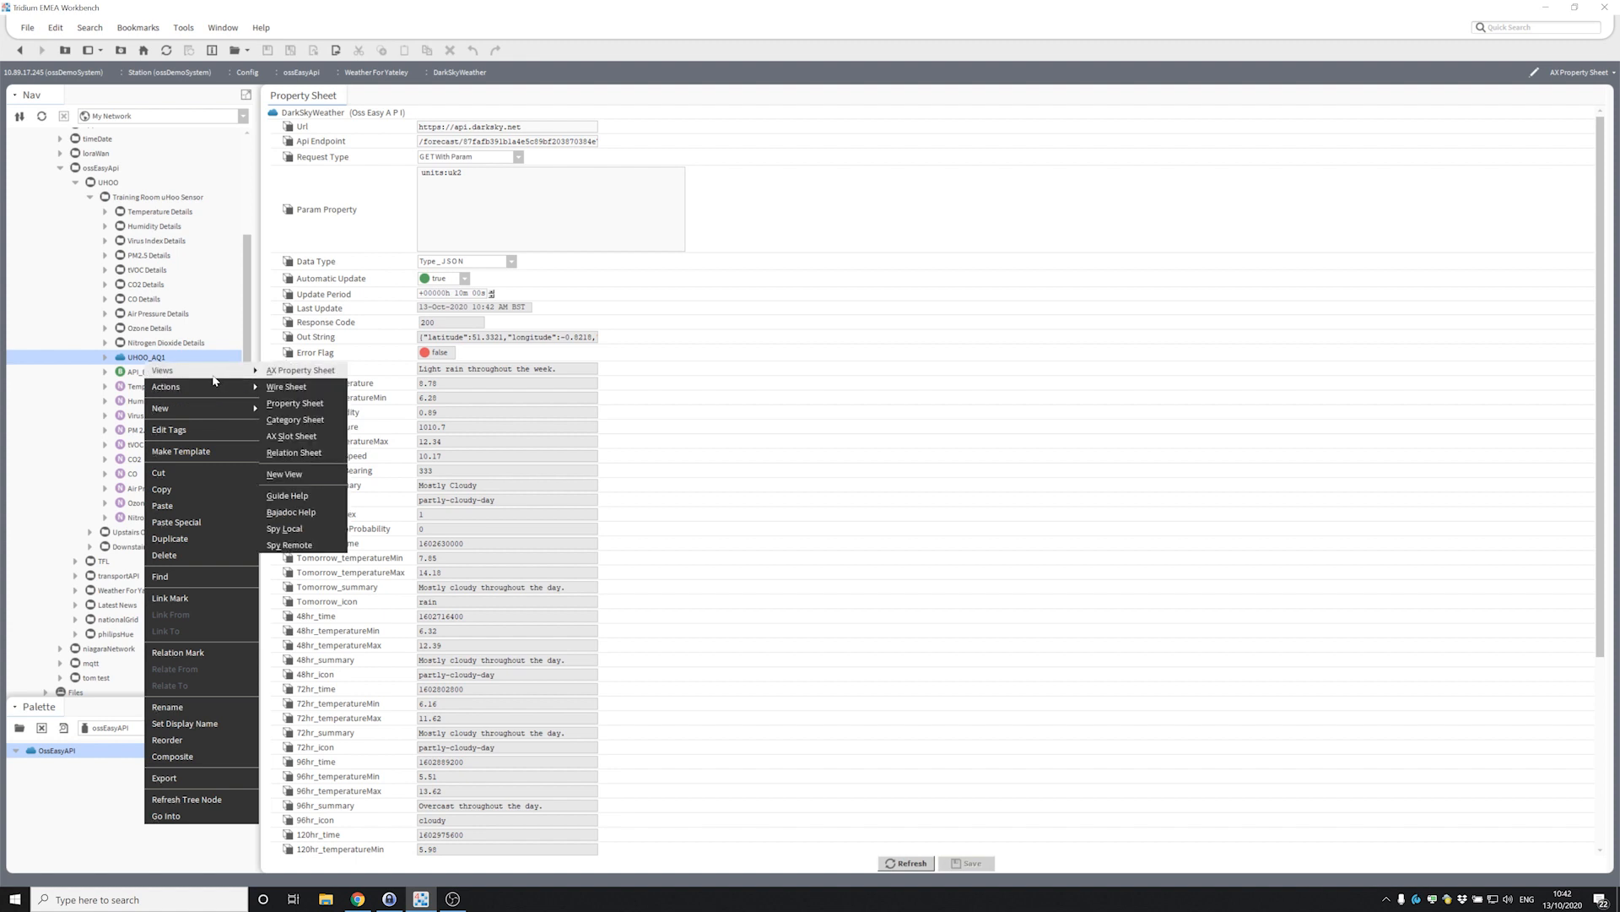
pyautogui.click(269, 372)
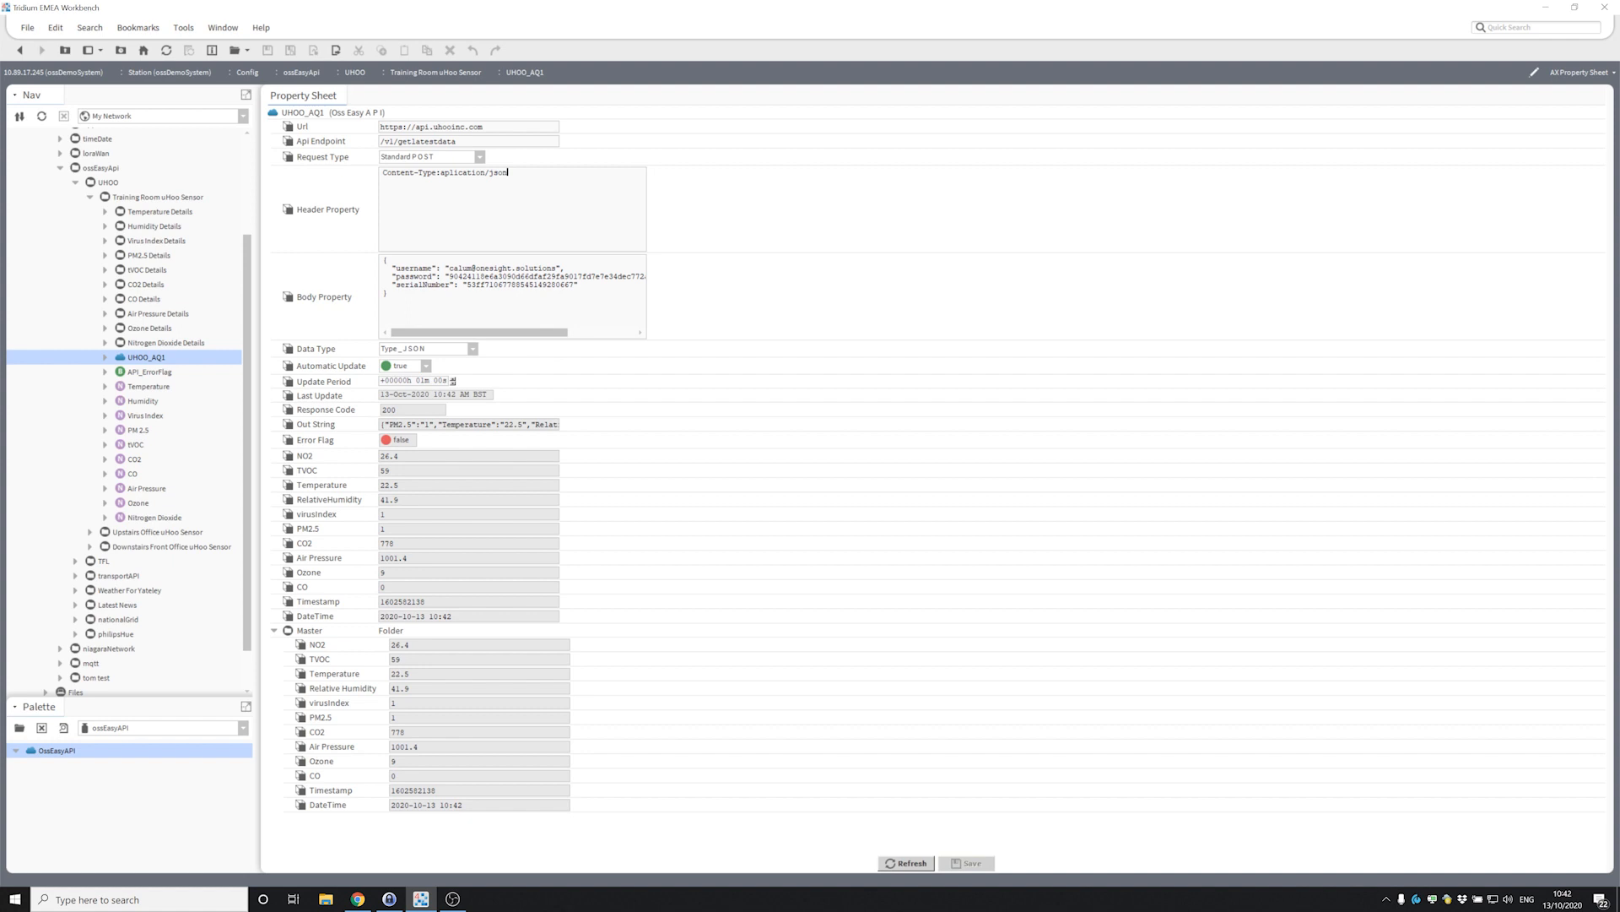
# Highlight the uHoo service Url and move on to the Api Endpoint value.
pyautogui.tripleClick(475, 127)
pyautogui.press('Tab')
pyautogui.click(458, 141)
# Collapse and re-expand the Master response folder, then fold up the UHOO branch.
pyautogui.click(274, 630)
pyautogui.click(275, 630)
pyautogui.click(76, 182)
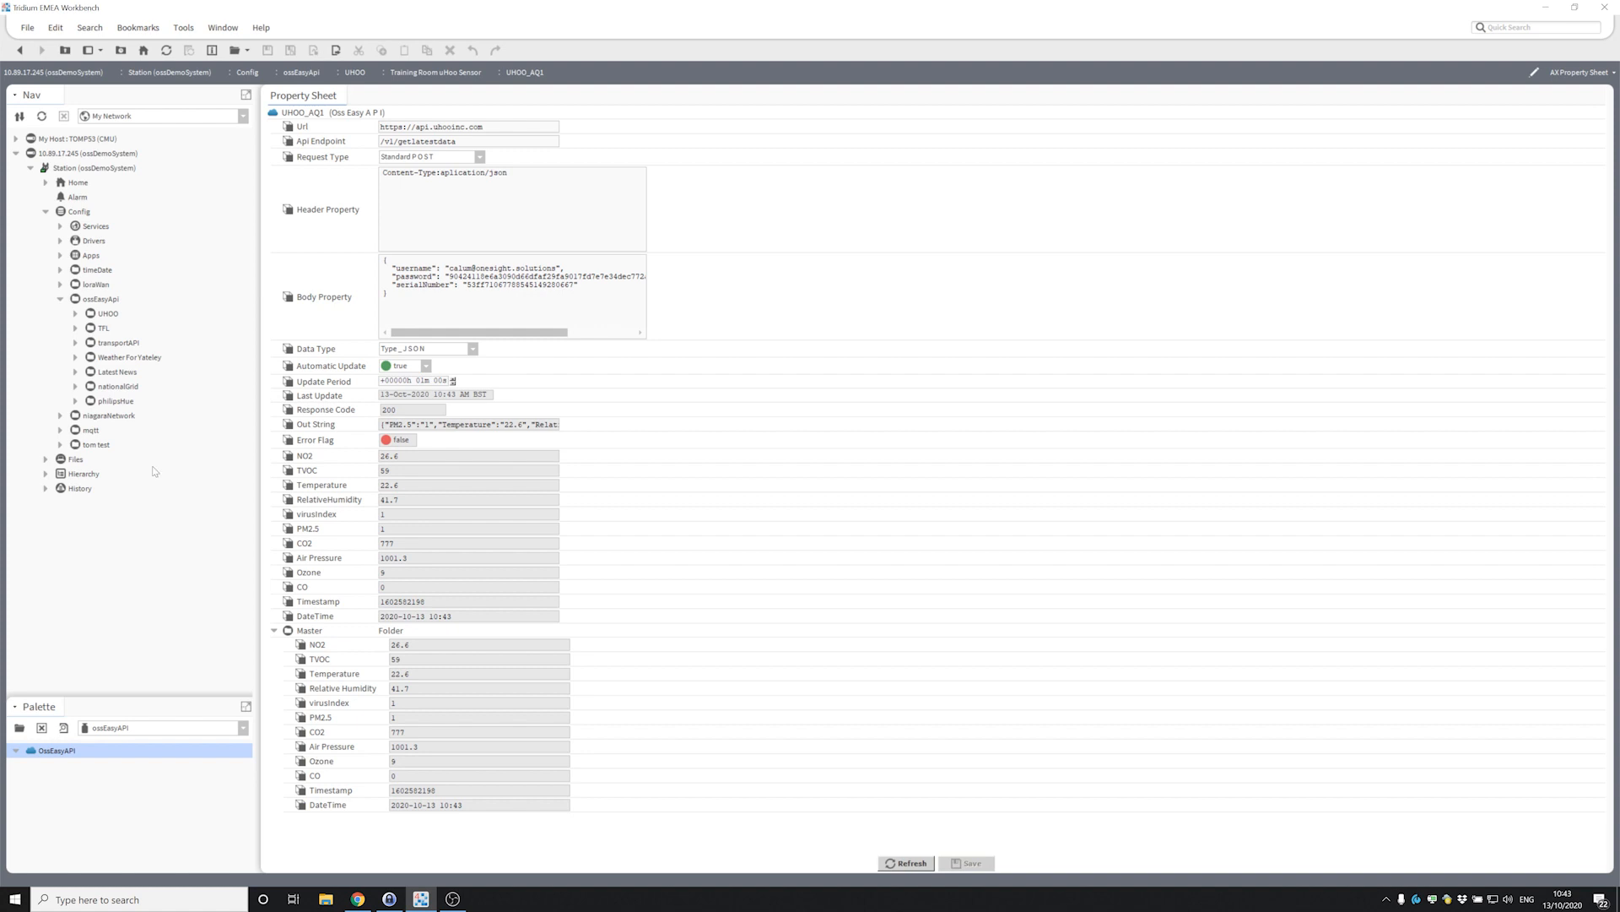
# Expand nationalGrid and open the GenerationMix object's property sheet.
pyautogui.click(75, 386)
pyautogui.click(137, 358)
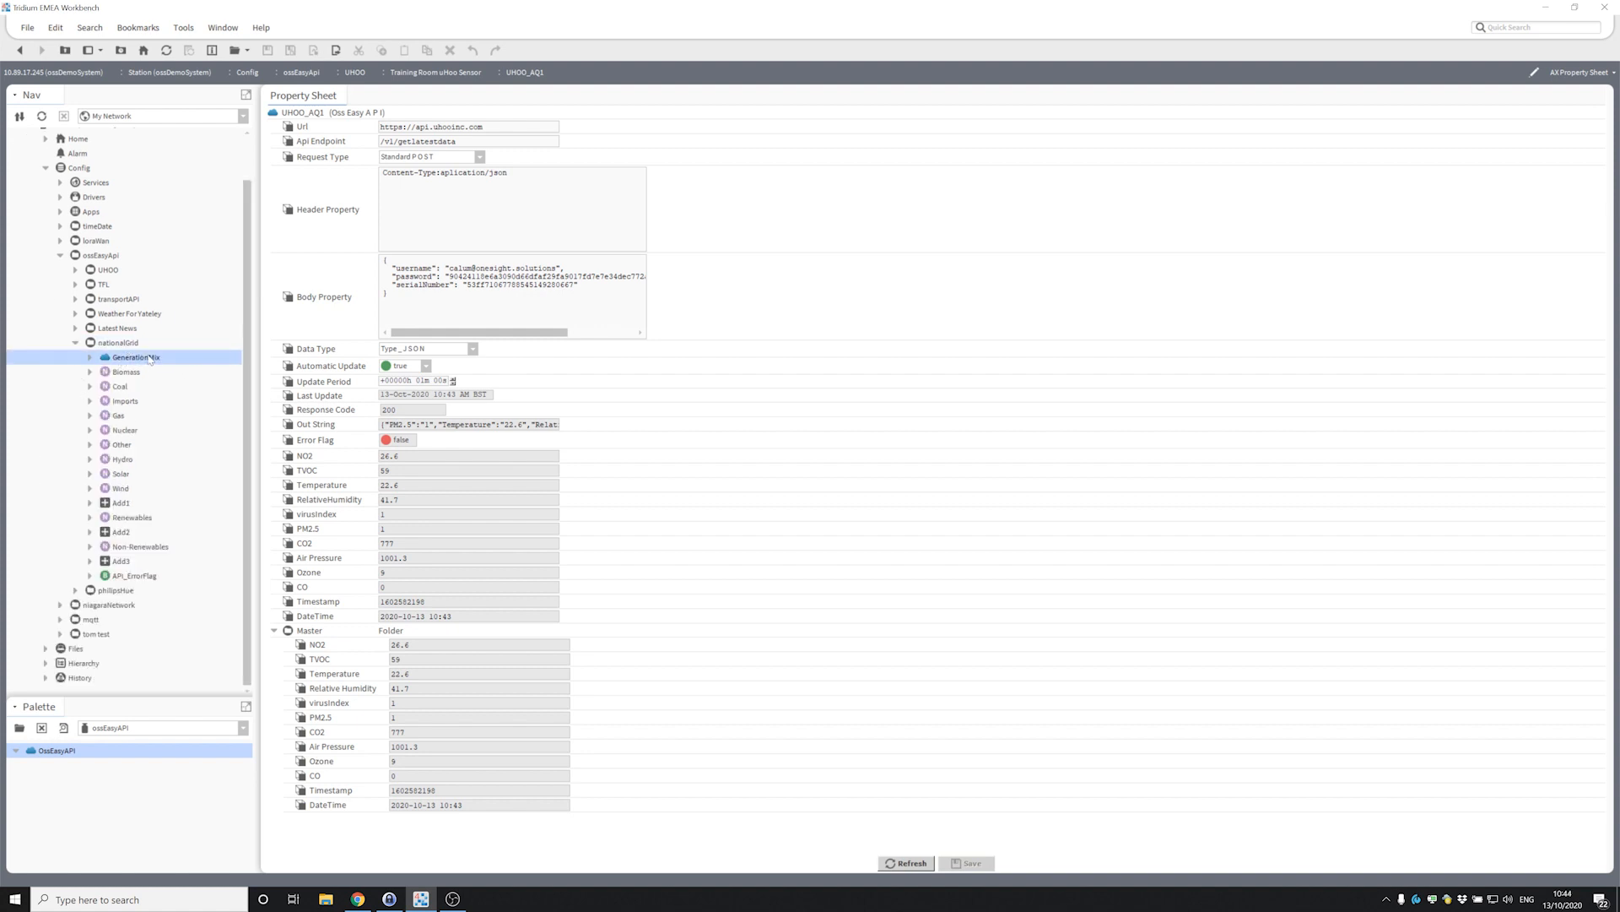
pyautogui.rightClick(156, 360)
pyautogui.moveTo(177, 365)
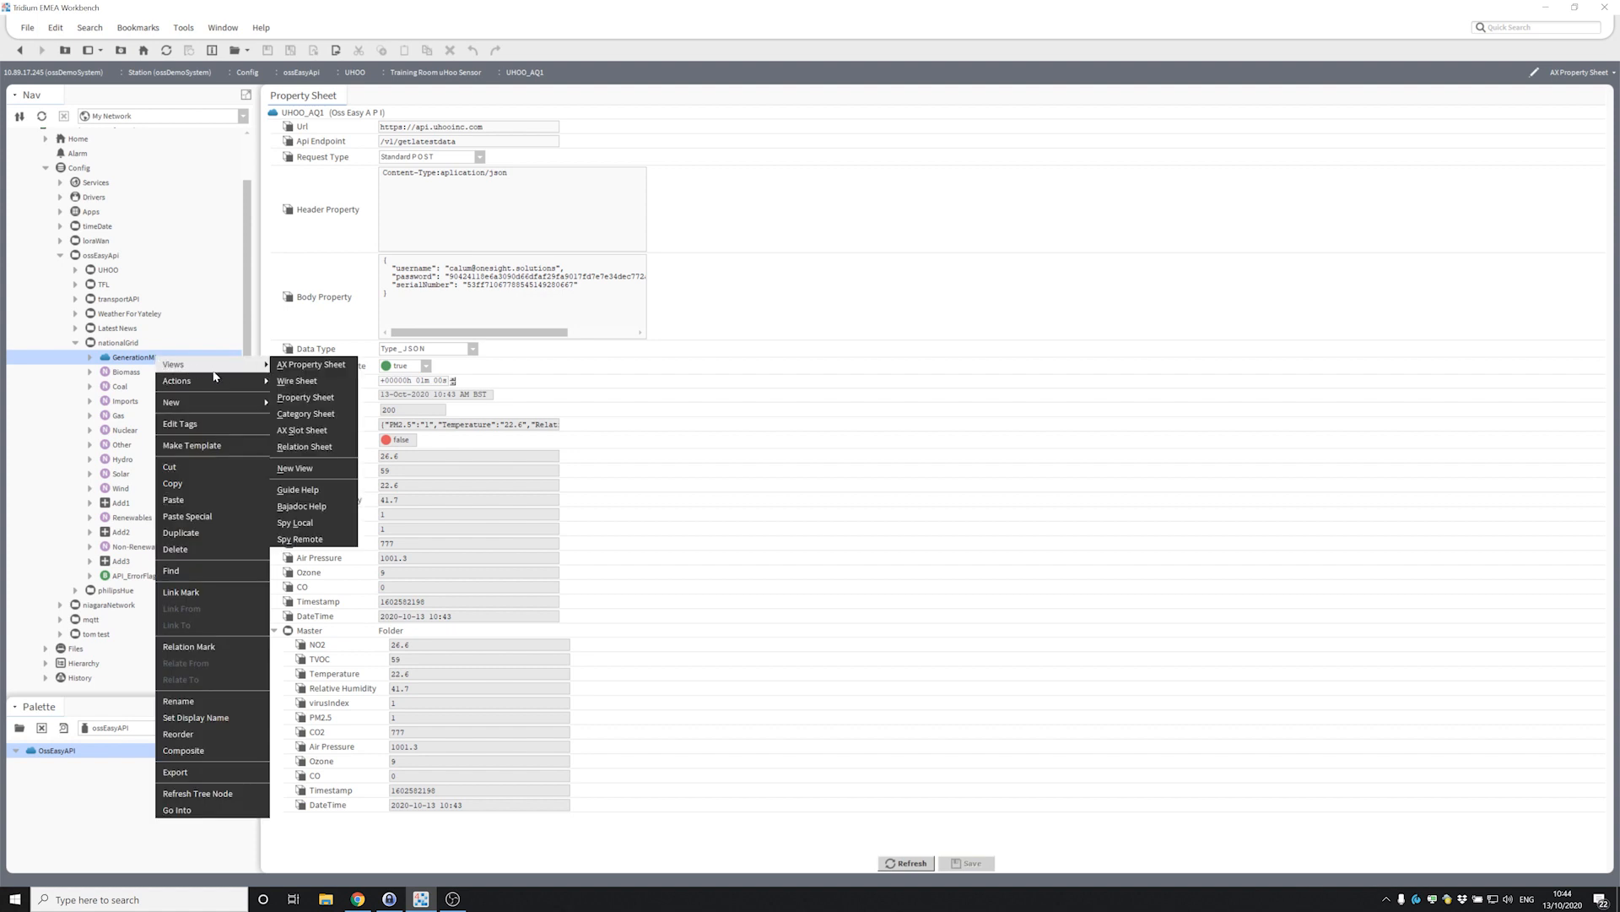
pyautogui.click(132, 363)
pyautogui.doubleClick(129, 359)
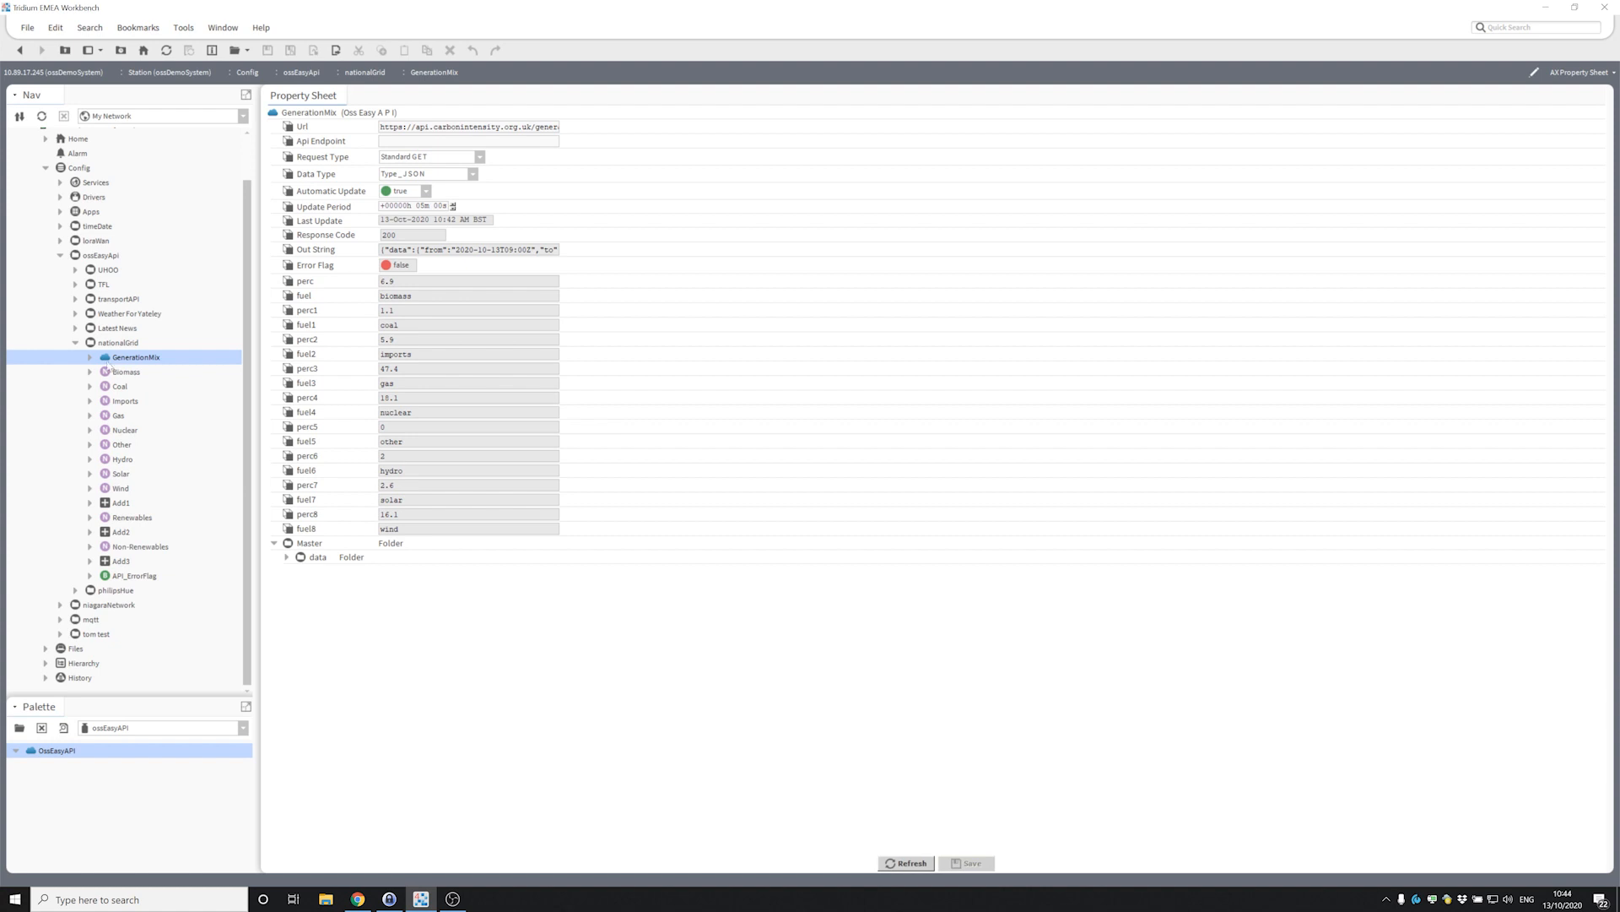
# Highlight the api.carbonintensity.org.uk/generation address in the Url field.
pyautogui.moveTo(462, 127); pyautogui.dragTo(574, 130)
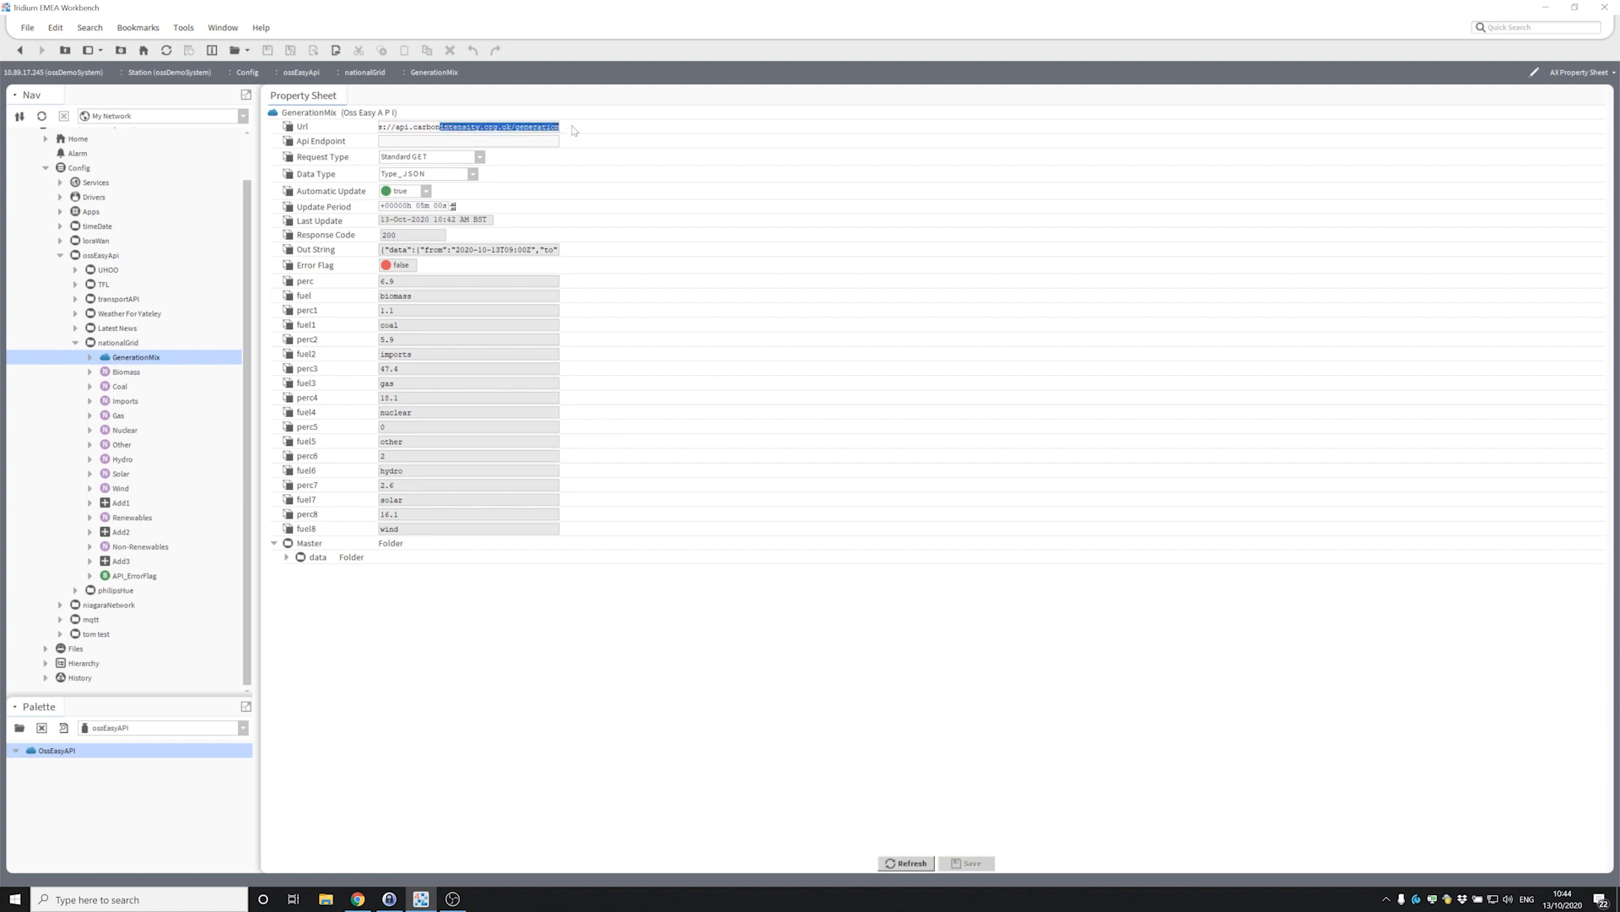
pyautogui.click(529, 127)
pyautogui.moveTo(473, 126); pyautogui.dragTo(600, 132)
pyautogui.click(547, 127)
# Expand data > generationmix with Idx0–Idx3 (biomass, coal, imports, gas), then collapse ossEasyApi.
pyautogui.click(286, 557)
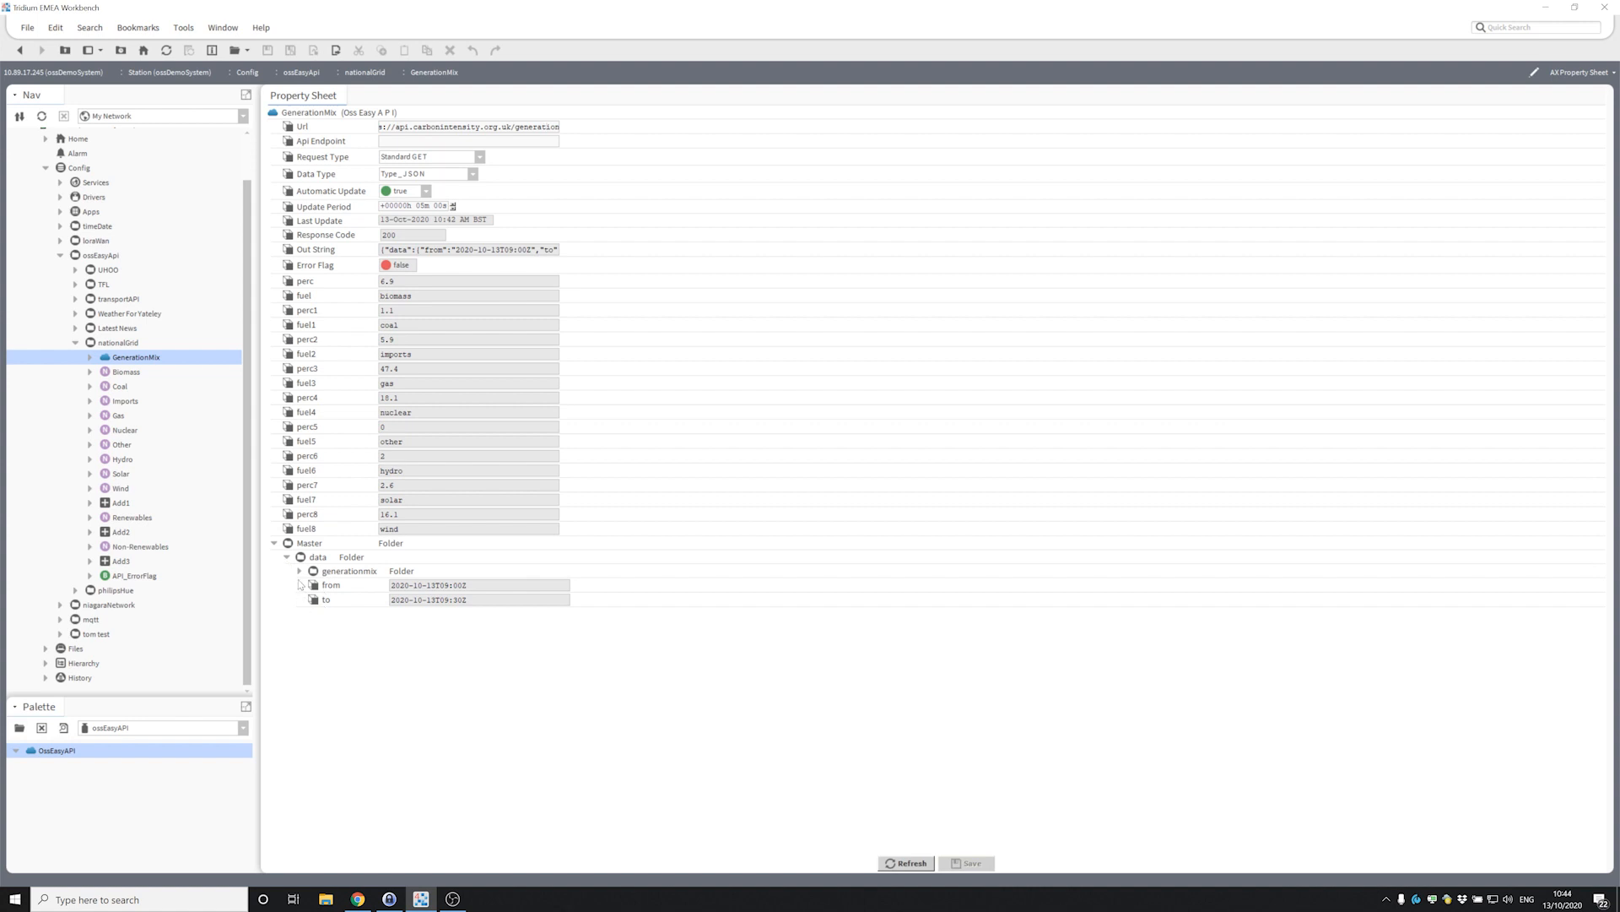
pyautogui.click(300, 570)
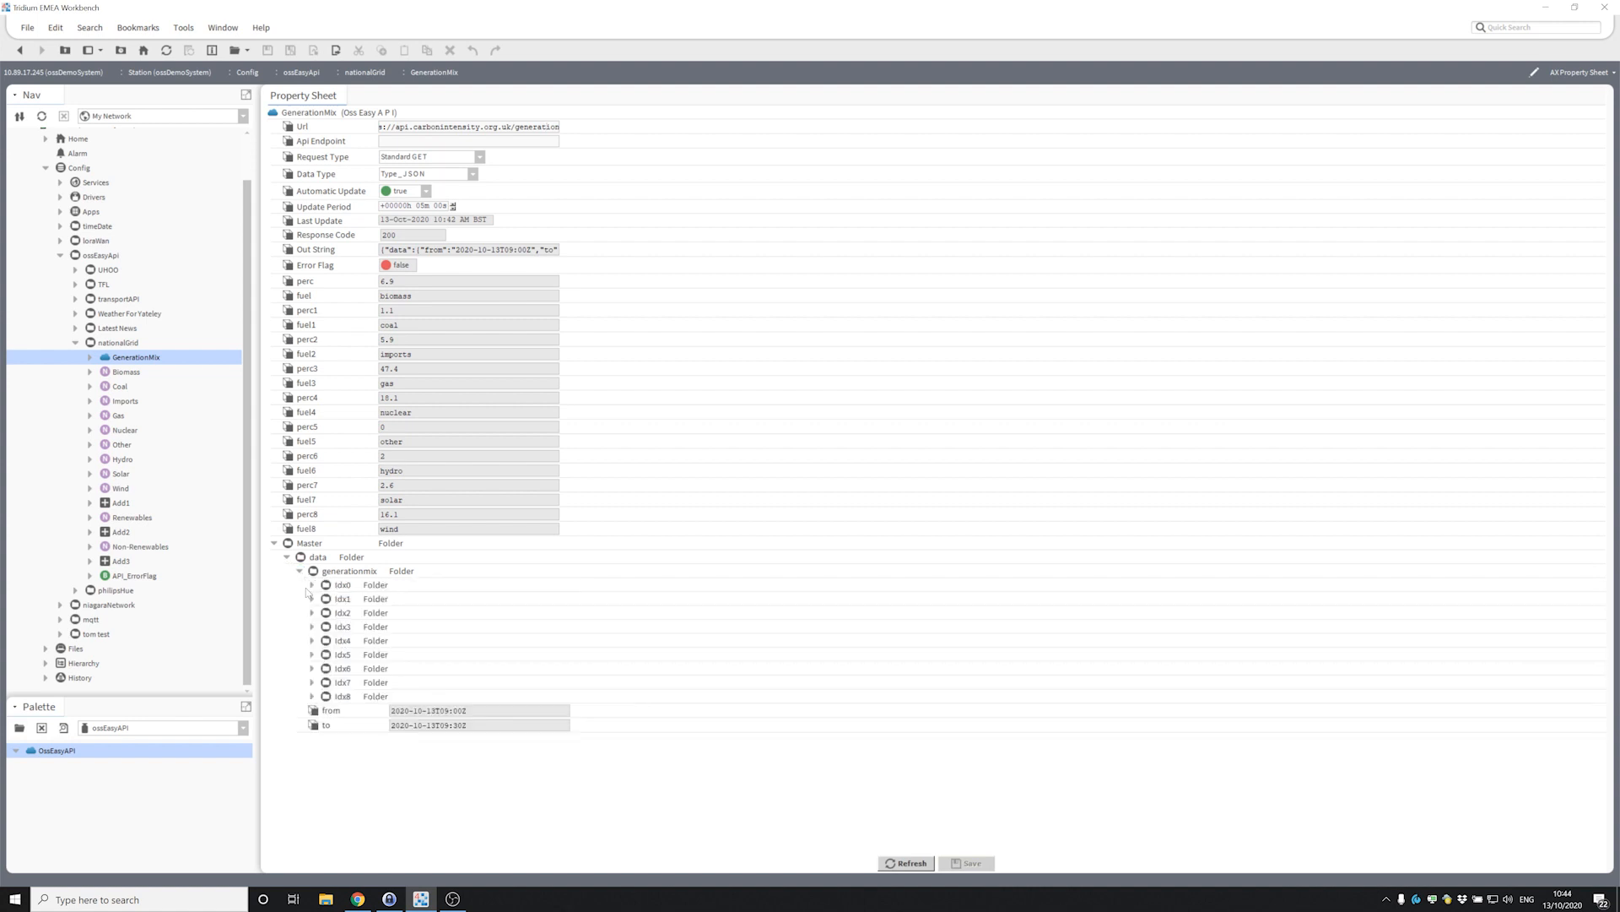
pyautogui.click(312, 585)
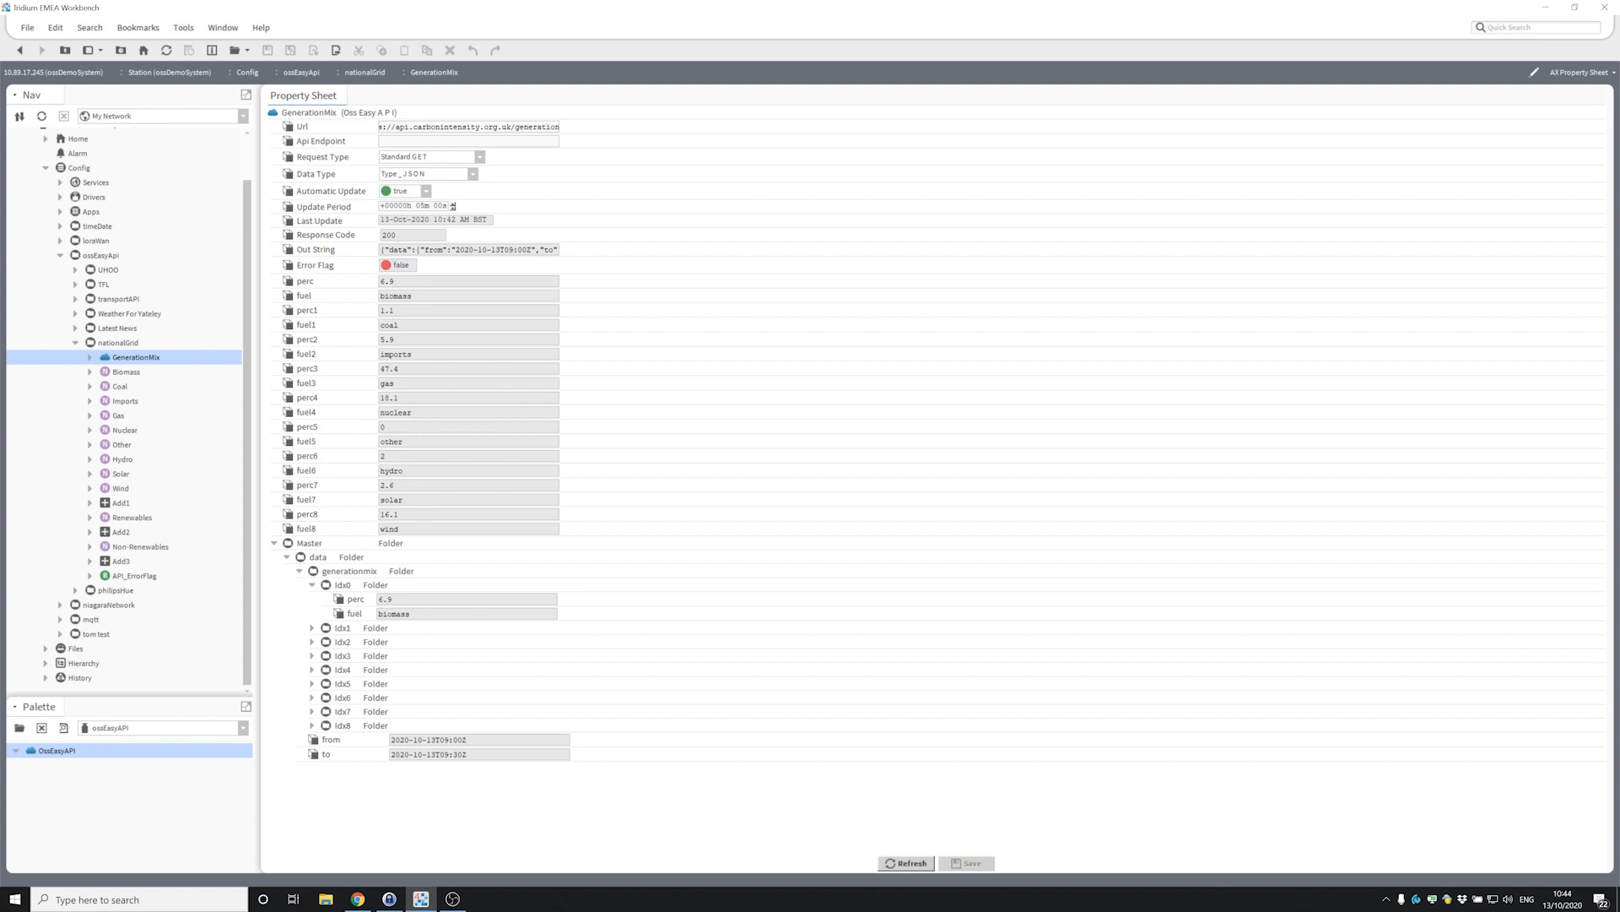
pyautogui.click(312, 628)
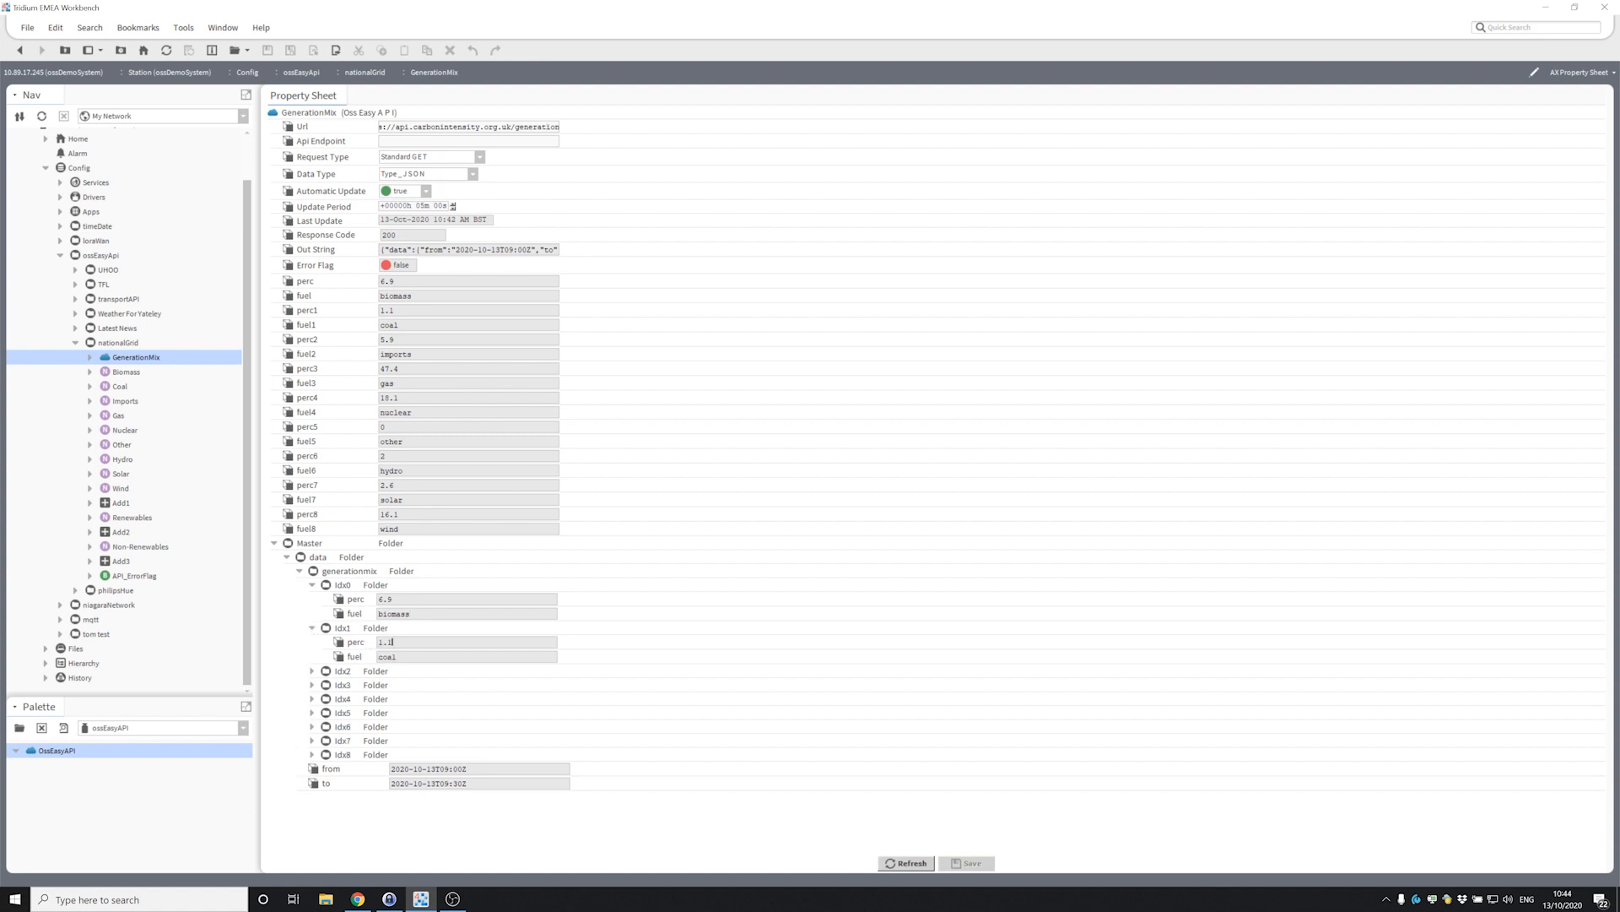
pyautogui.click(312, 671)
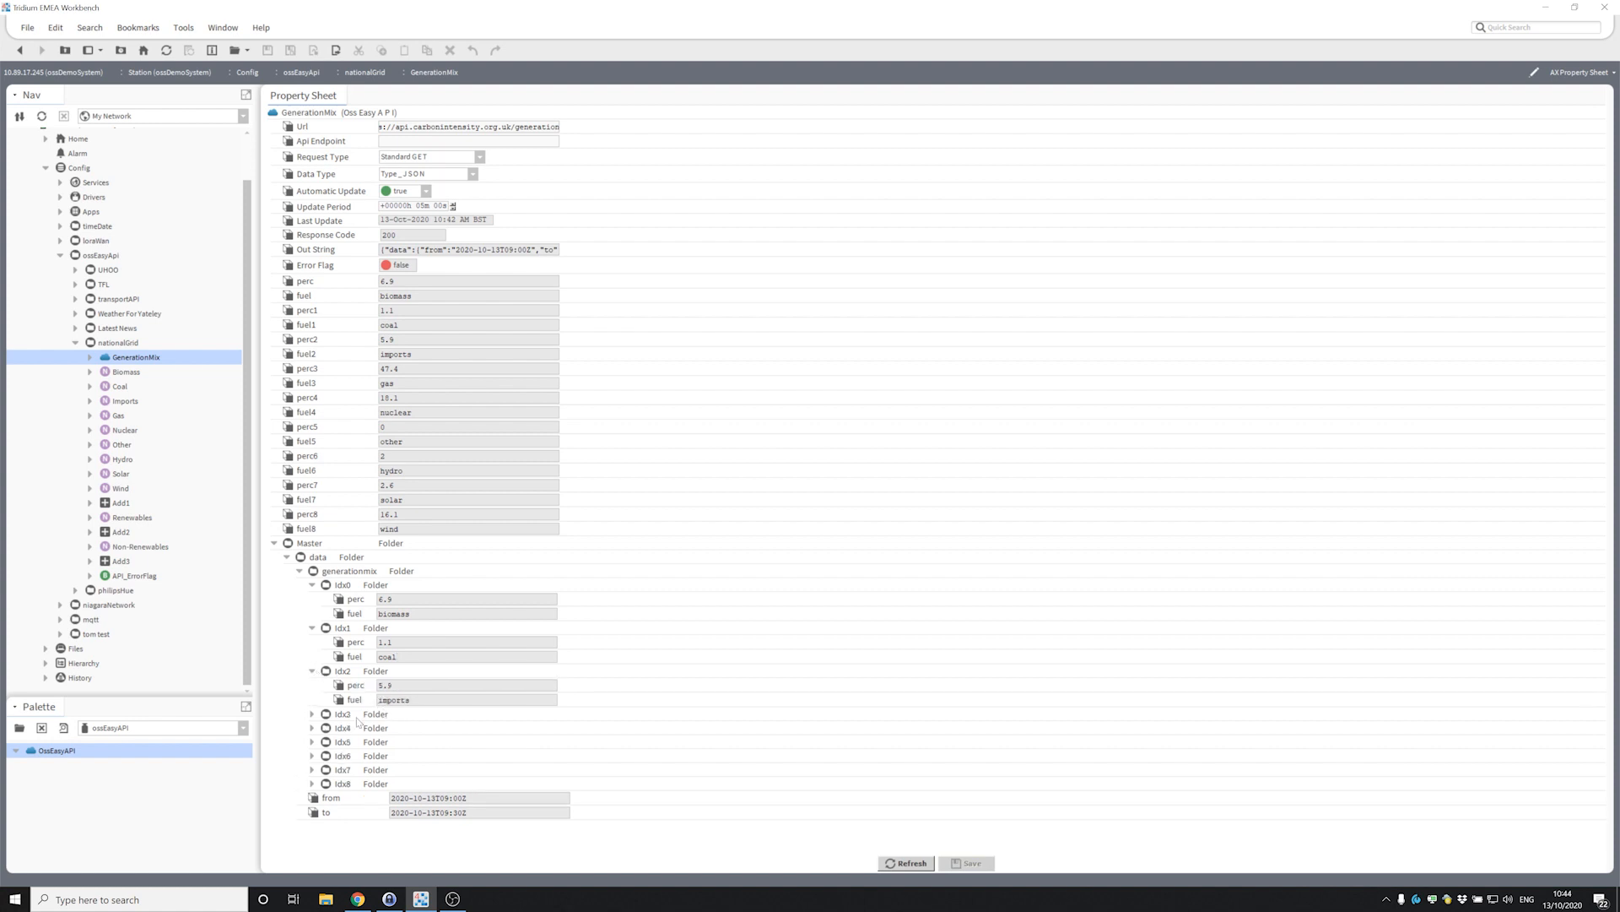
pyautogui.click(313, 714)
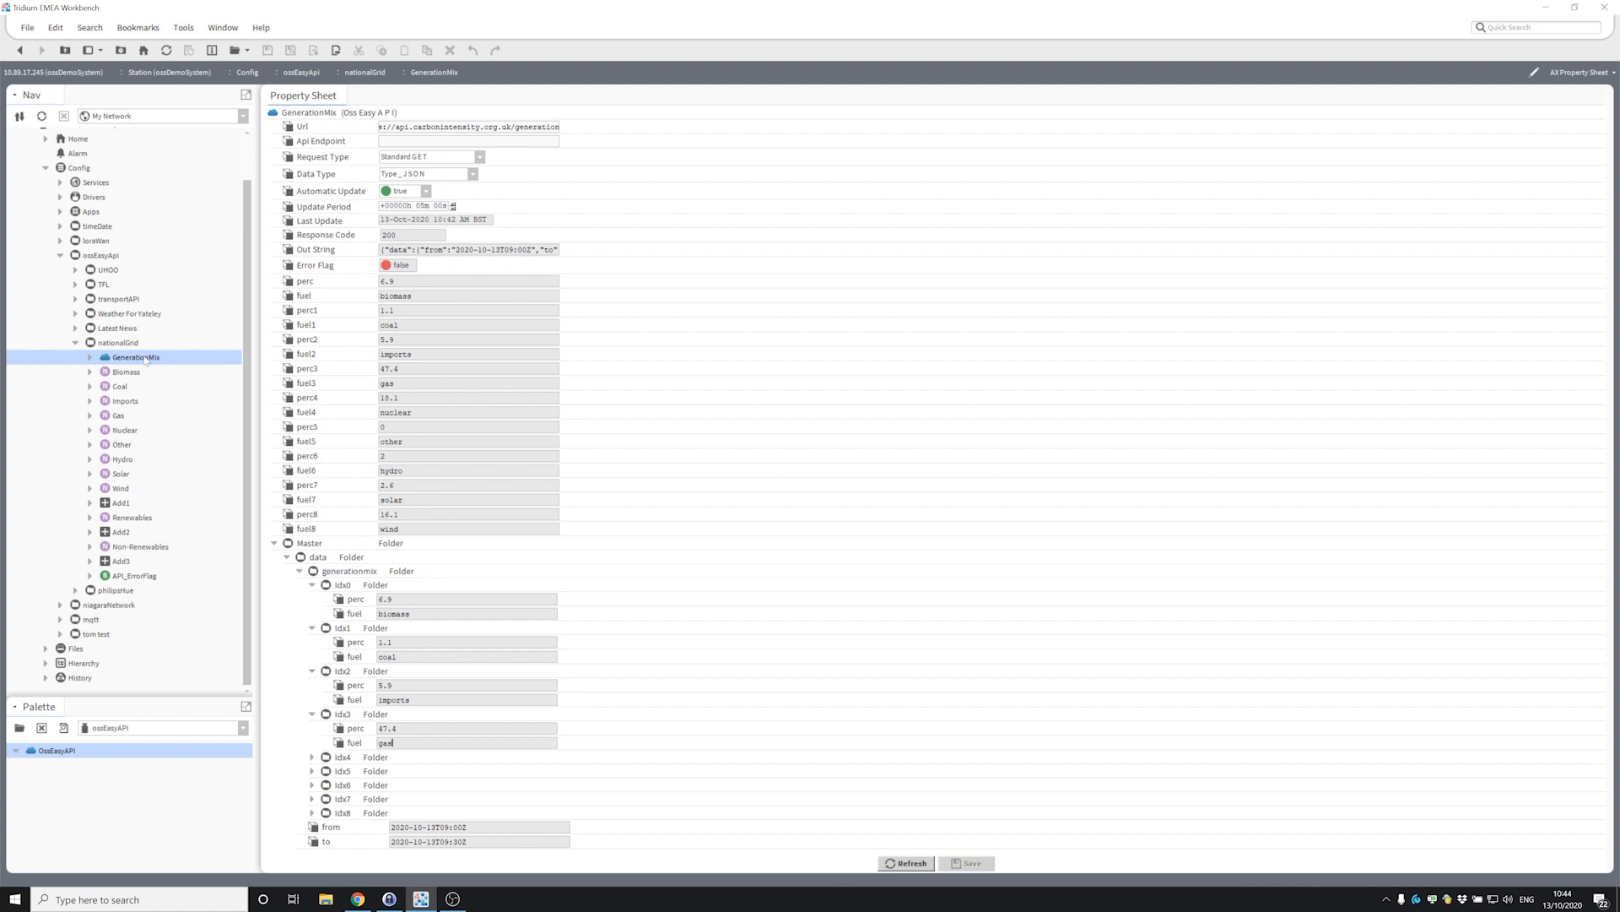
pyautogui.click(60, 254)
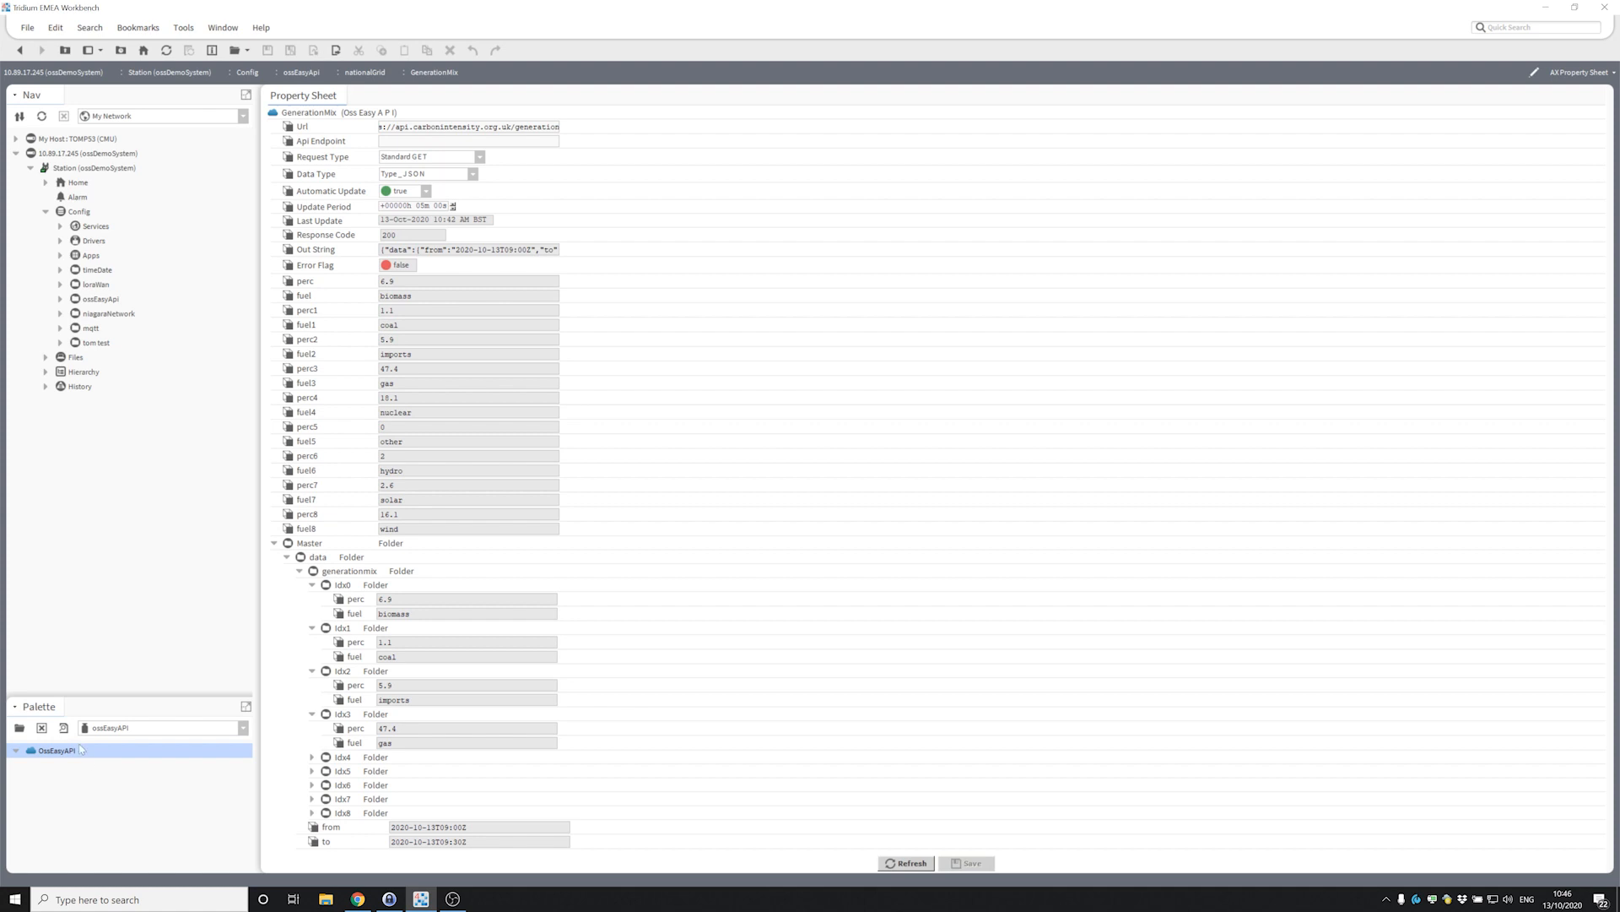
# Clear the OssEasyAPI selection in the Palette.
pyautogui.click(119, 787)
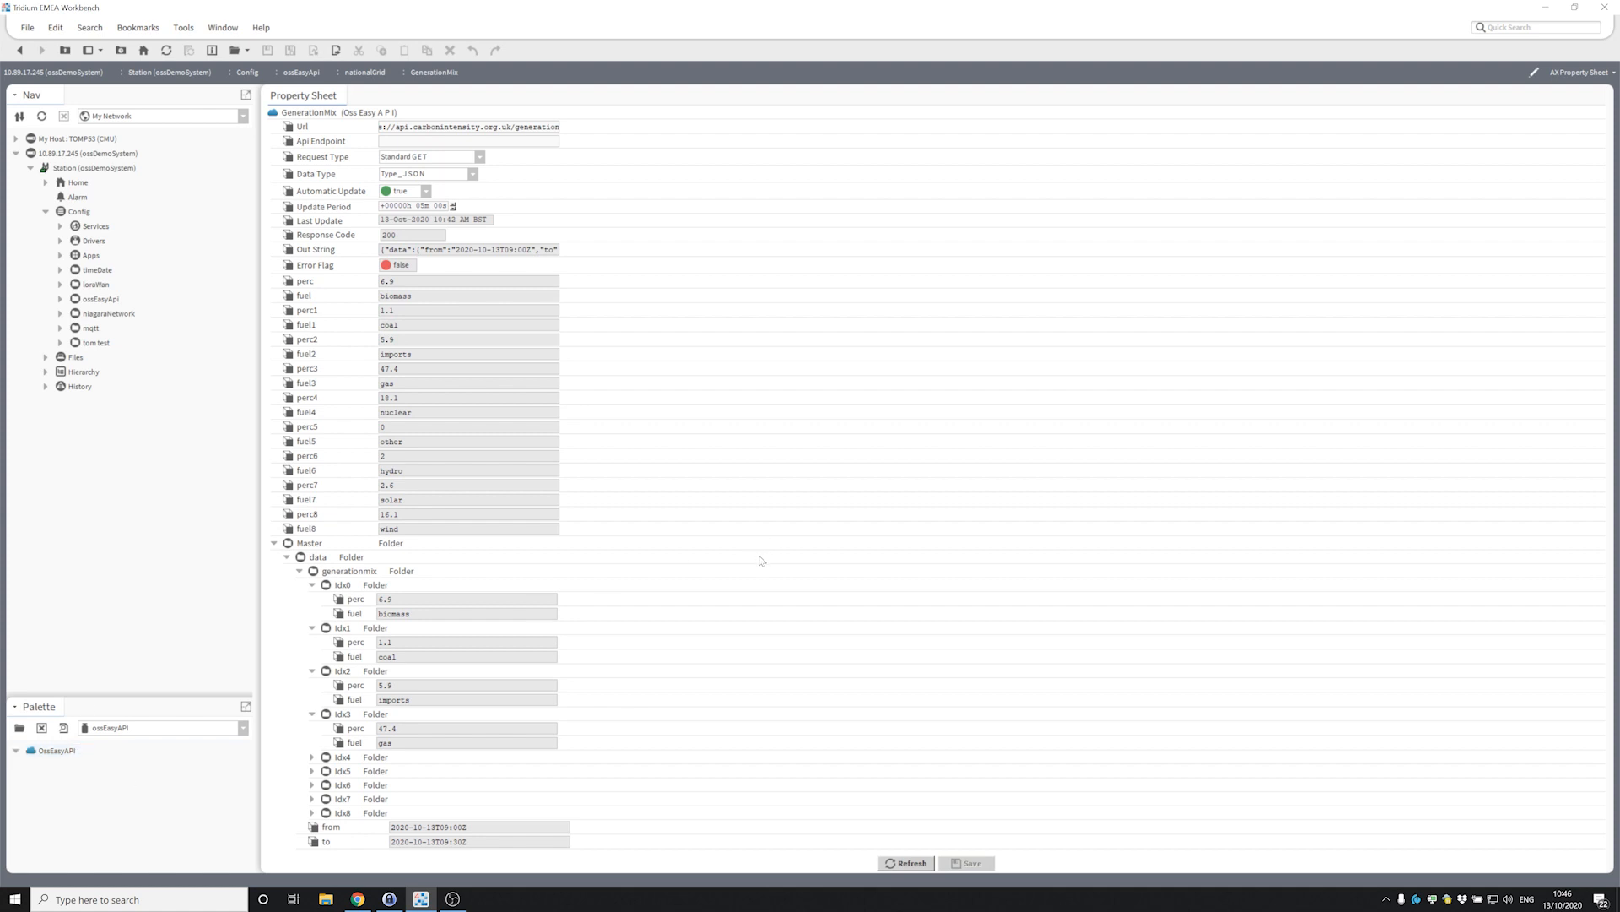